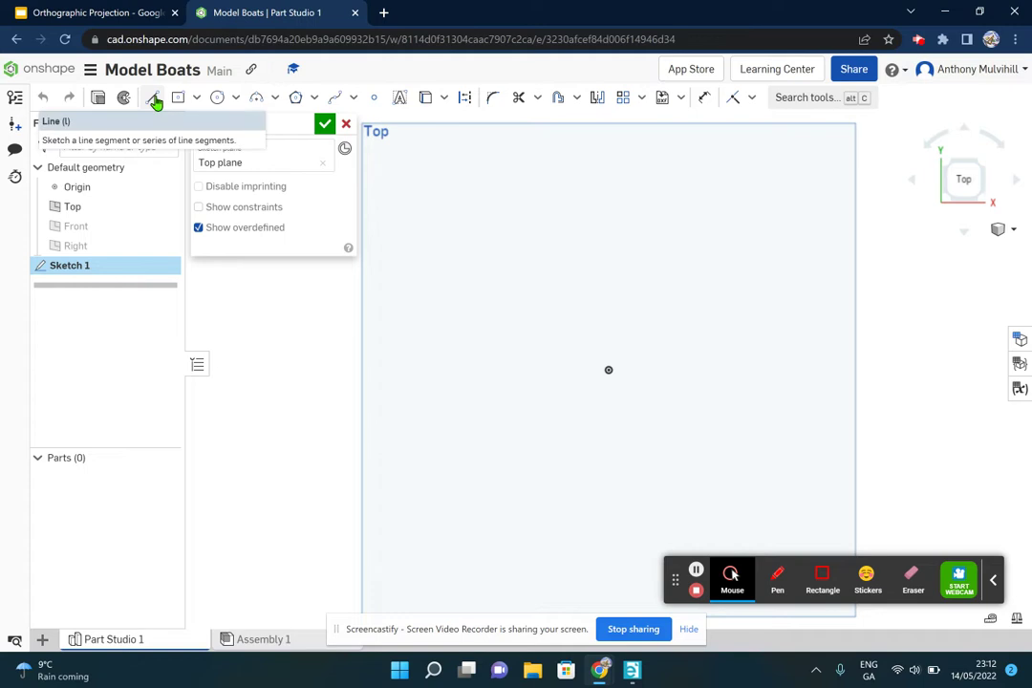
Step: Sketch a horizontal construction line about 85 mm long from the origin in the negative X direction on the Top plane
{"action": "left_click", "coordinate": [155, 100]}
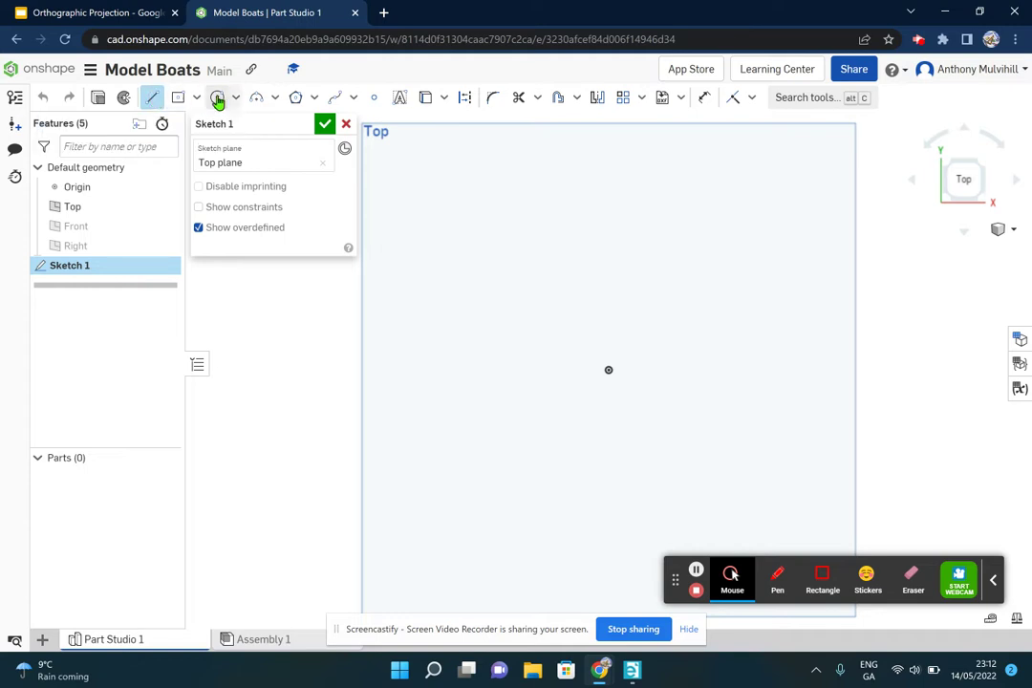
{"action": "left_click", "coordinate": [468, 102]}
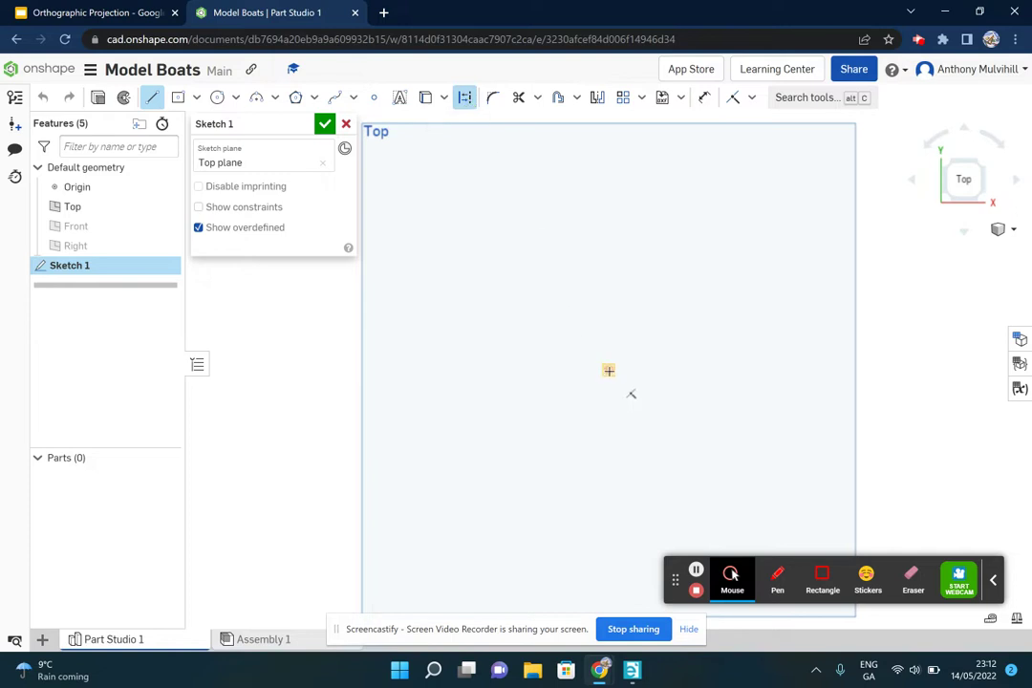
{"action": "left_click", "coordinate": [609, 370]}
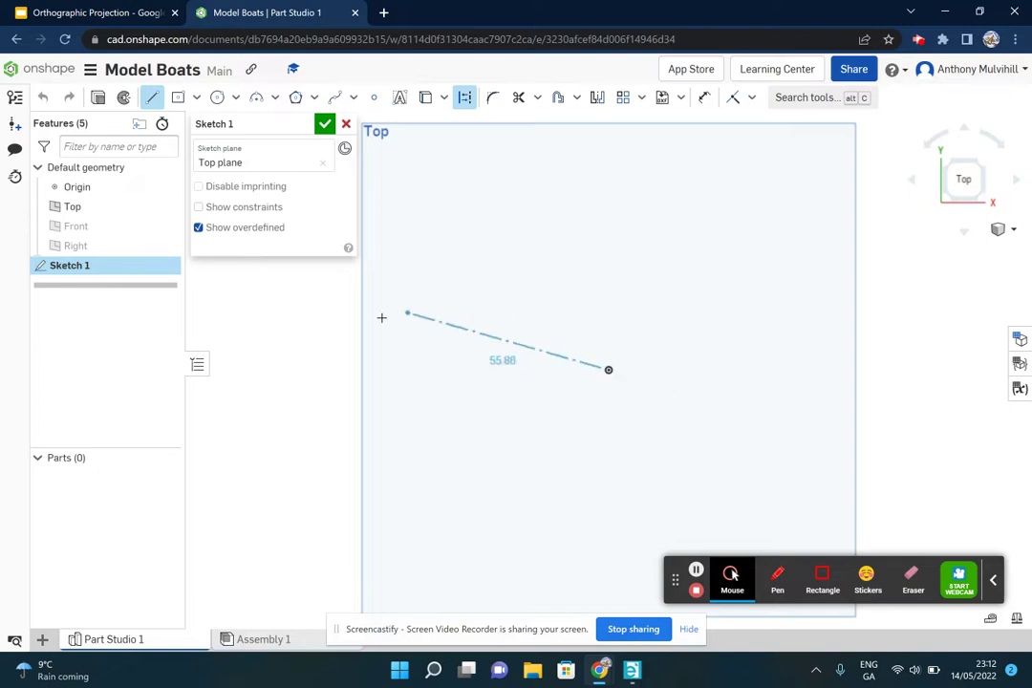
{"action": "left_click", "coordinate": [329, 370]}
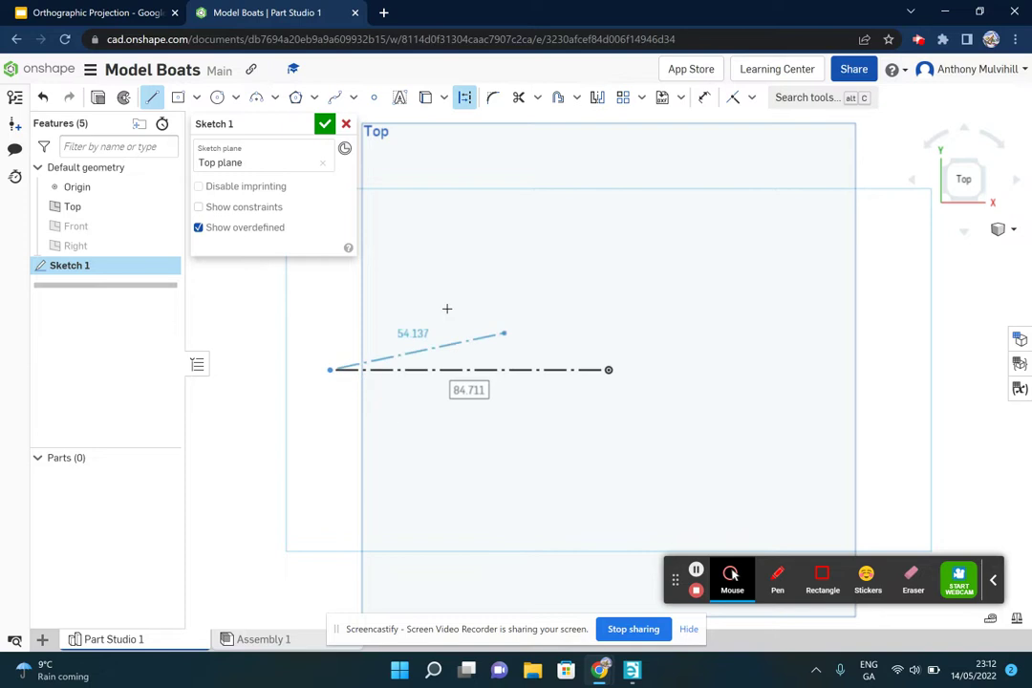
{"action": "right_click", "coordinate": [367, 312]}
{"action": "left_click", "coordinate": [397, 321]}
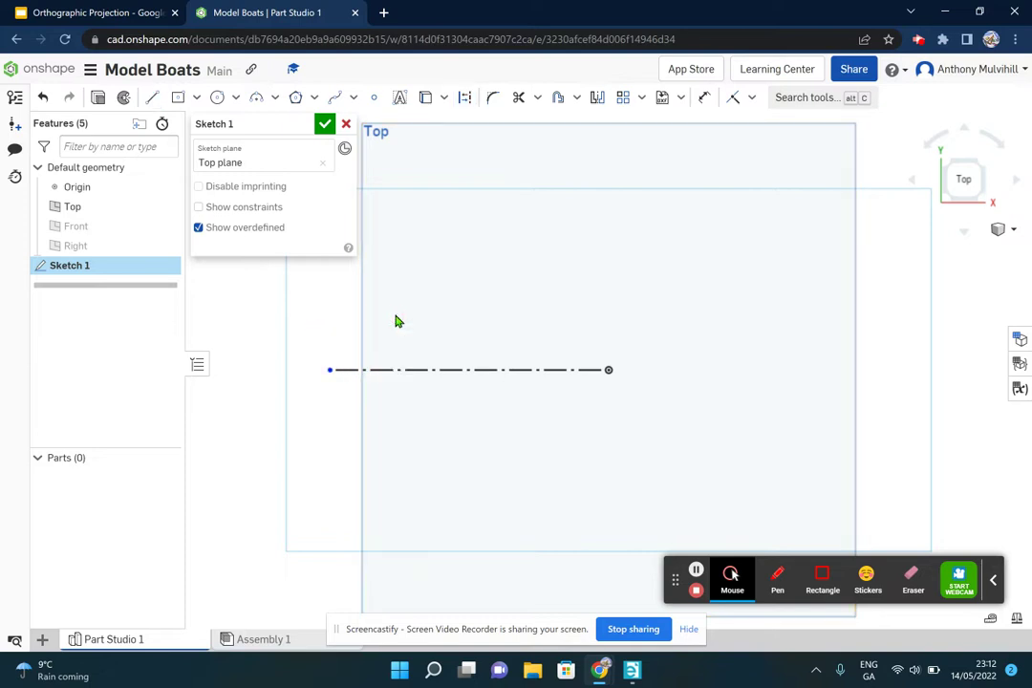
{"action": "mouse_move", "coordinate": [340, 351]}
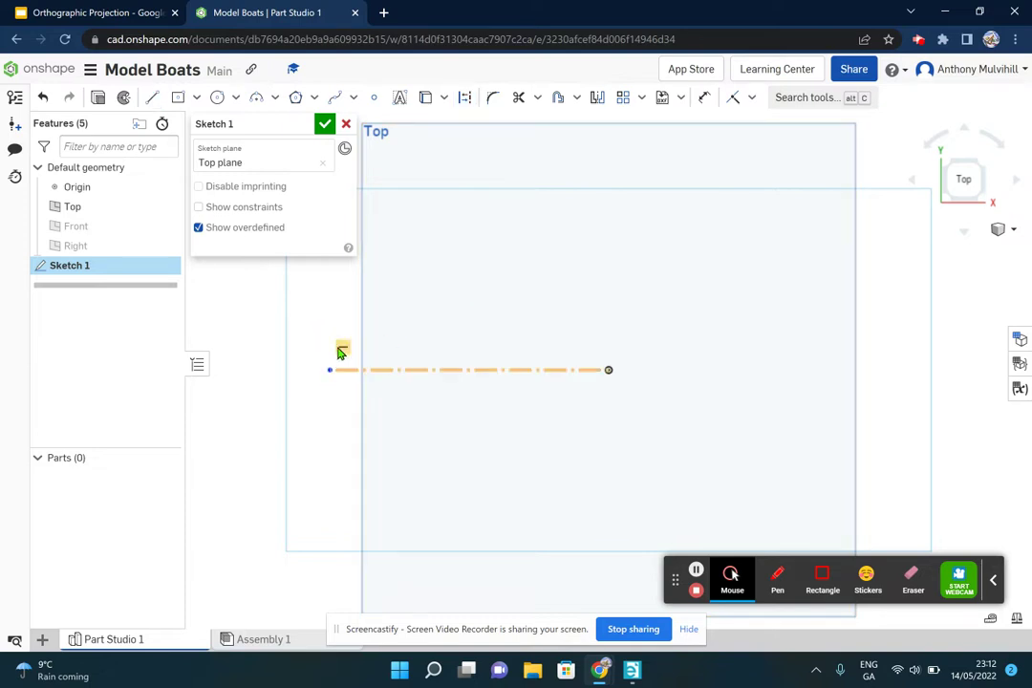
{"action": "left_click", "coordinate": [329, 370]}
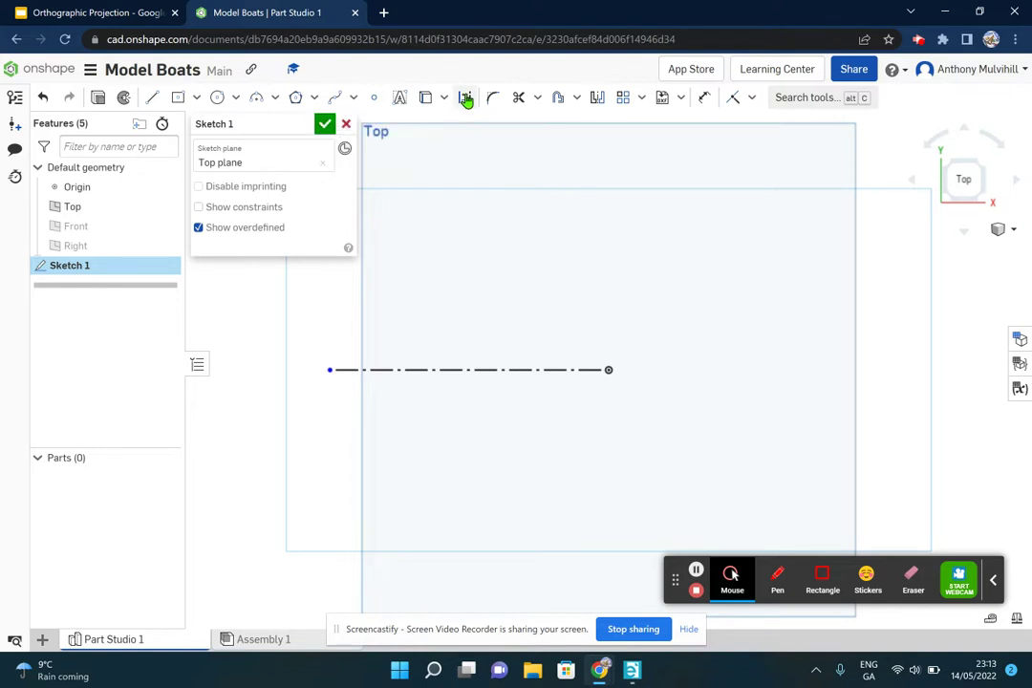
Step: Dimension the construction centre line's length to 140 mm
{"action": "left_click", "coordinate": [708, 102]}
{"action": "left_click", "coordinate": [447, 369]}
{"action": "left_click", "coordinate": [454, 413]}
{"action": "type", "text": "10"}
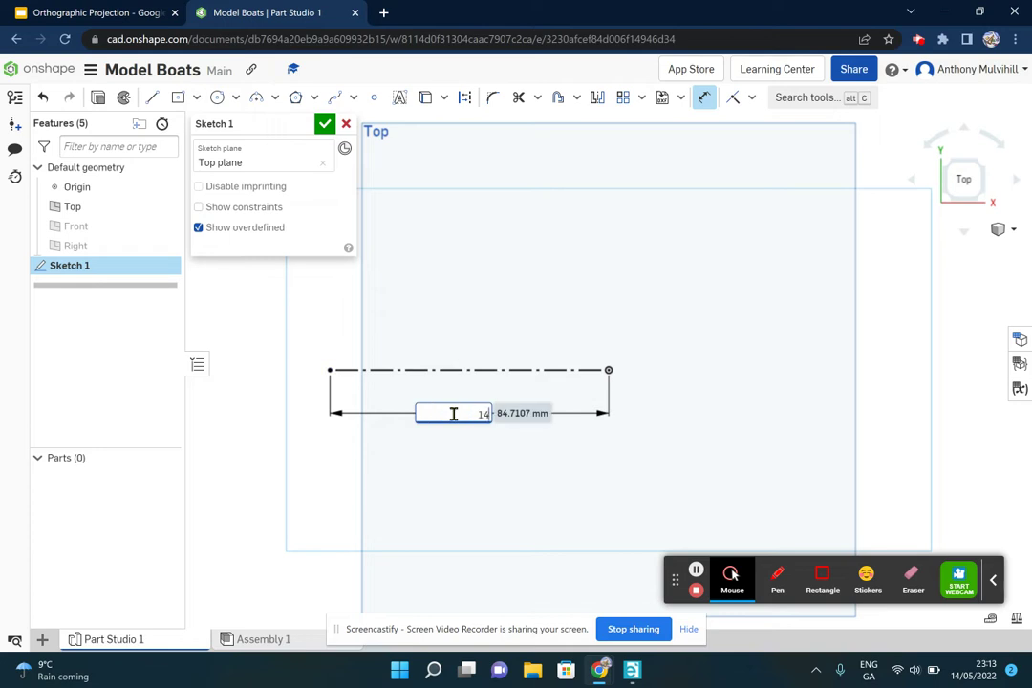
{"action": "key", "text": "Return"}
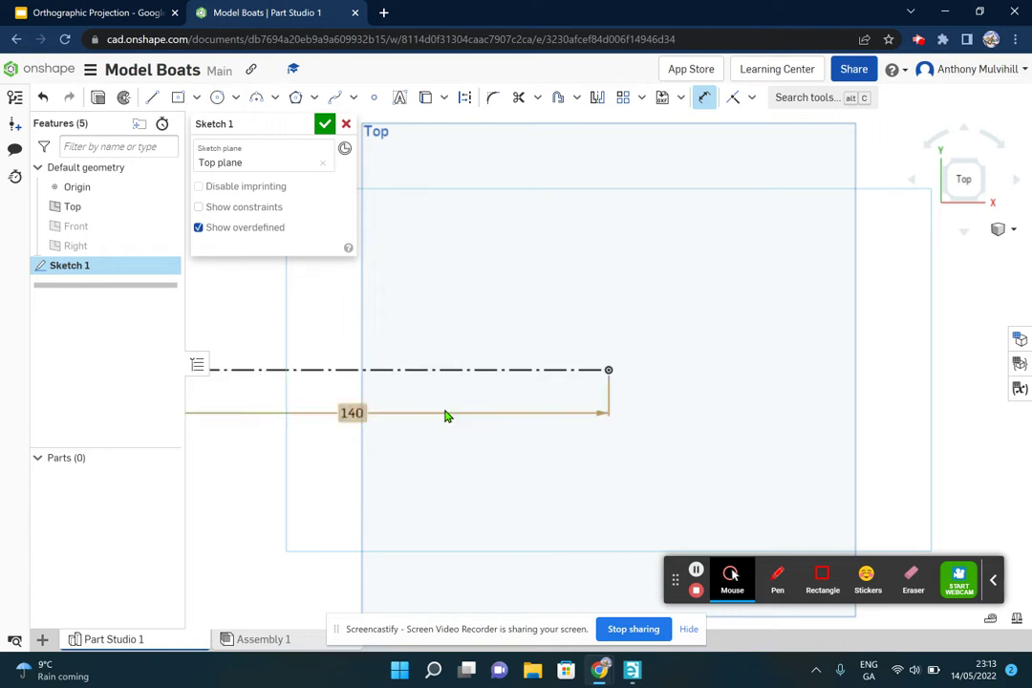
Step: Sketch half the hull outline below the centre line: a 27 mm vertical from the origin, a 102 mm horizontal and a 47 mm slanted line, all about
{"action": "scroll", "coordinate": [447, 413], "scroll_direction": "down", "scroll_amount": 3}
{"action": "left_click", "coordinate": [974, 188]}
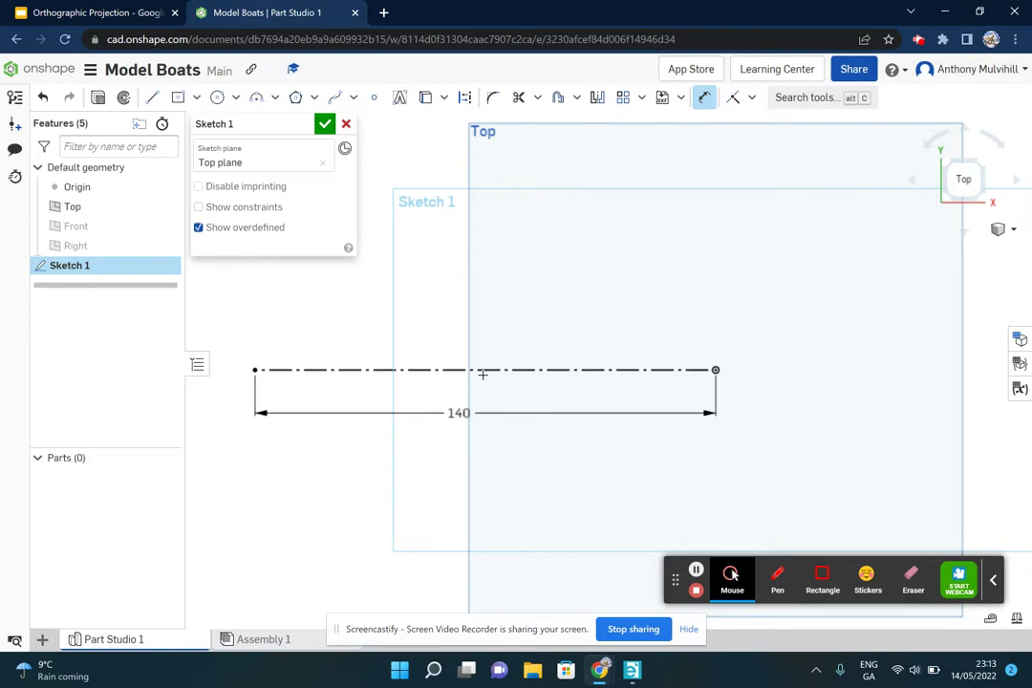
{"action": "left_click", "coordinate": [155, 100]}
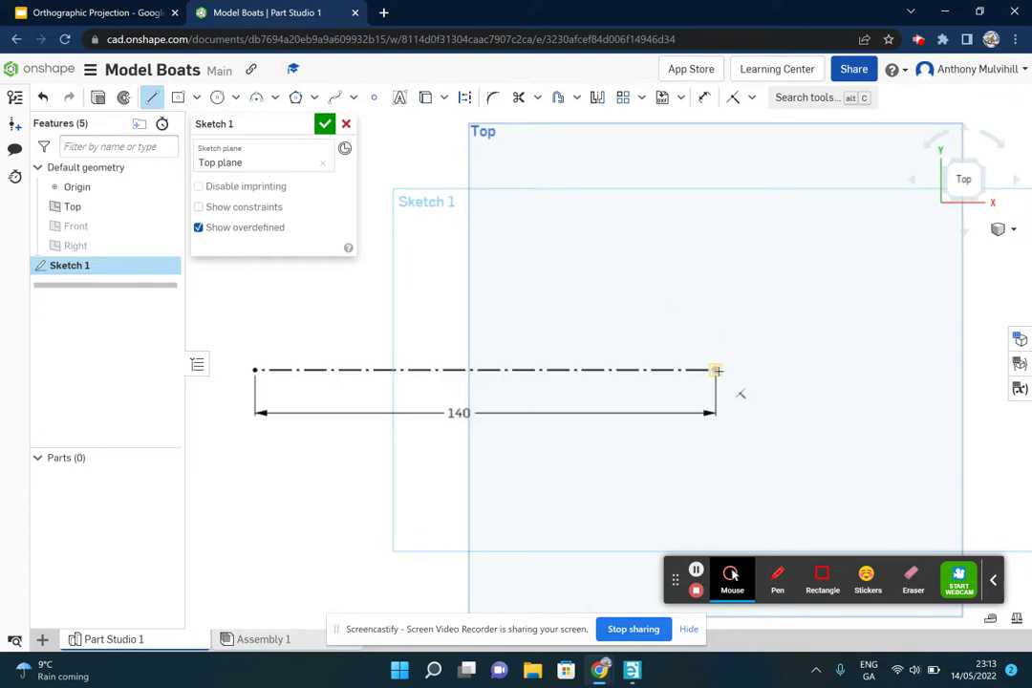
{"action": "left_click", "coordinate": [716, 371]}
{"action": "left_click", "coordinate": [716, 459]}
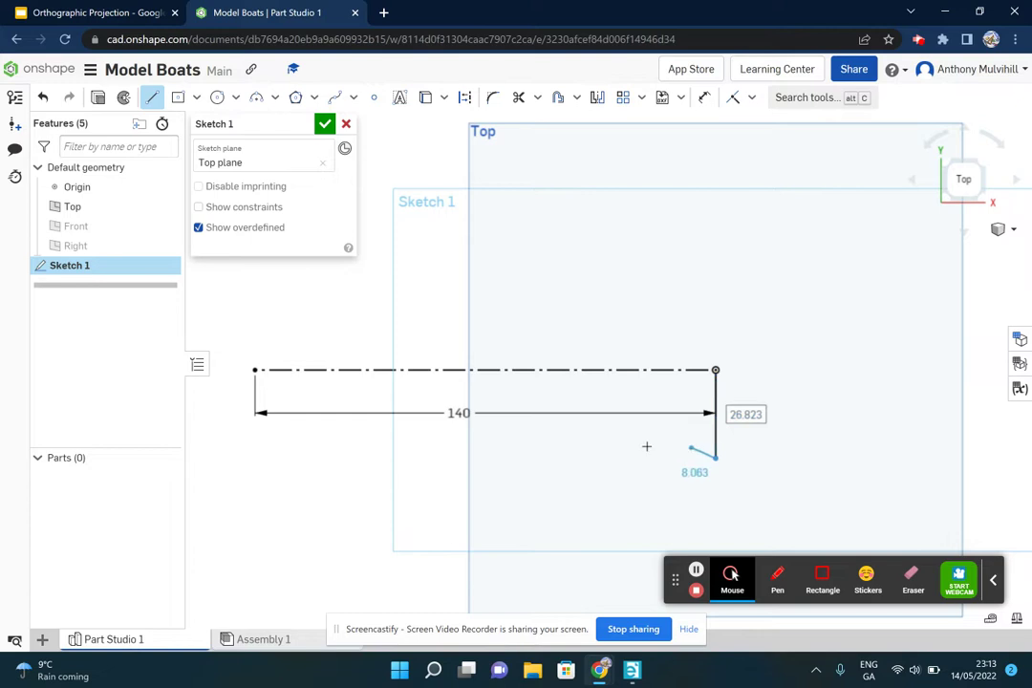
{"action": "left_click", "coordinate": [380, 458]}
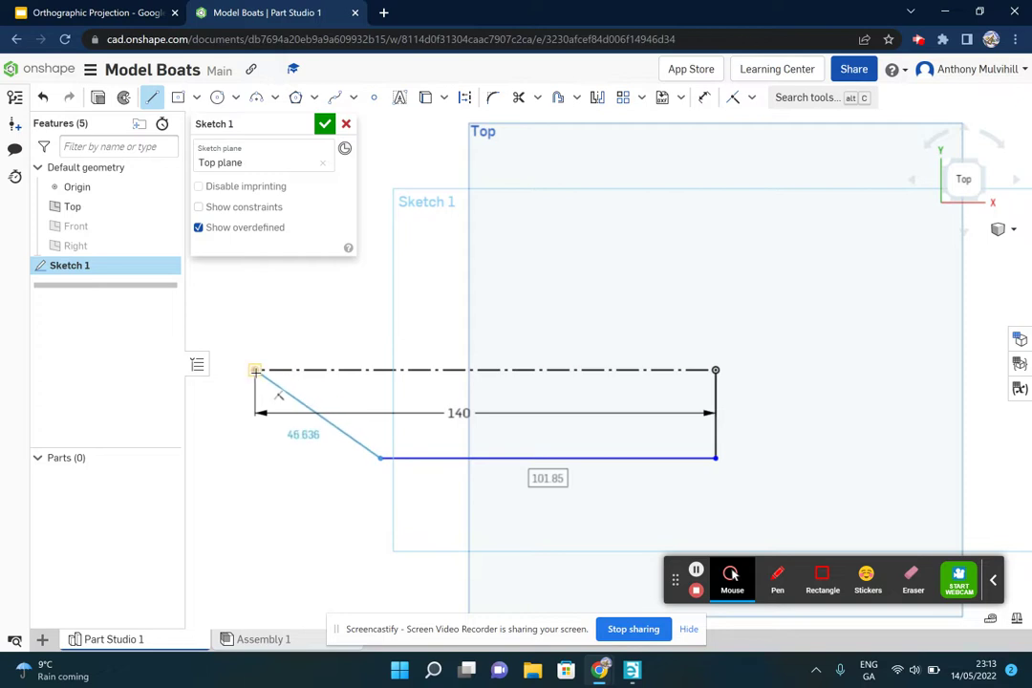
{"action": "left_click", "coordinate": [255, 370]}
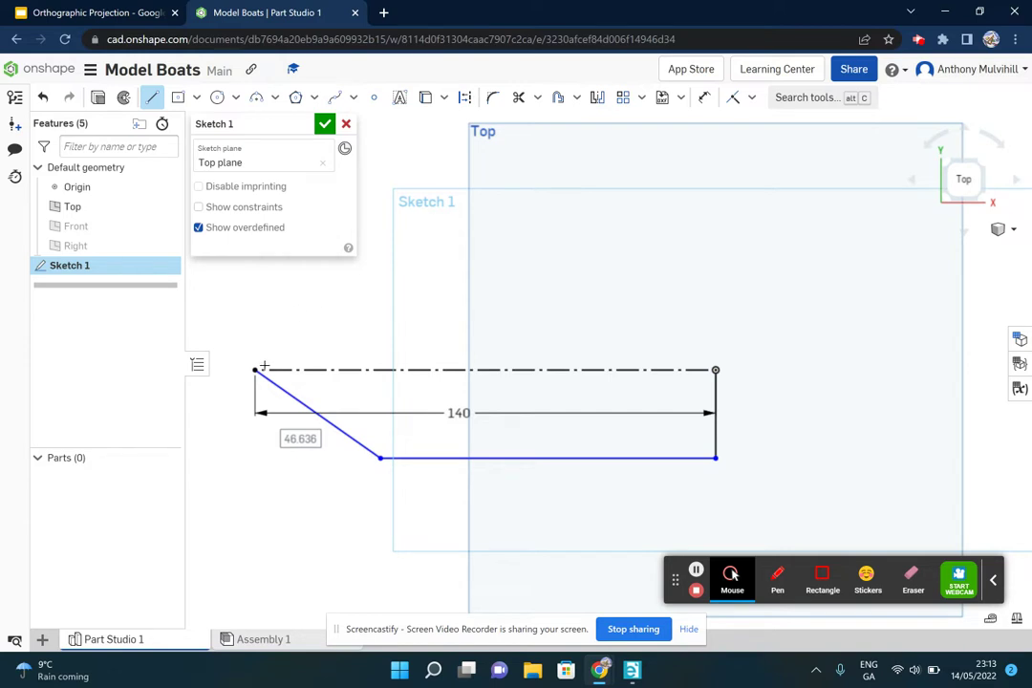
Step: Dimension the vertical stern line at the origin to 25 mm
{"action": "left_click", "coordinate": [706, 100]}
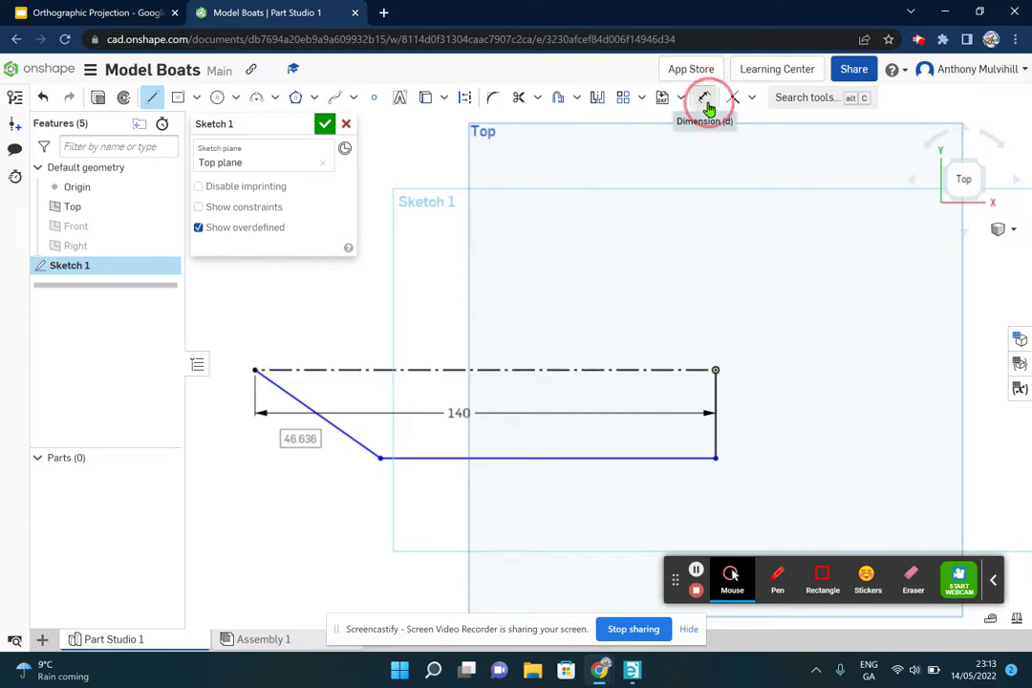
{"action": "left_click", "coordinate": [715, 422]}
{"action": "left_click", "coordinate": [780, 417]}
{"action": "type", "text": "25"}
{"action": "key", "text": "Return"}
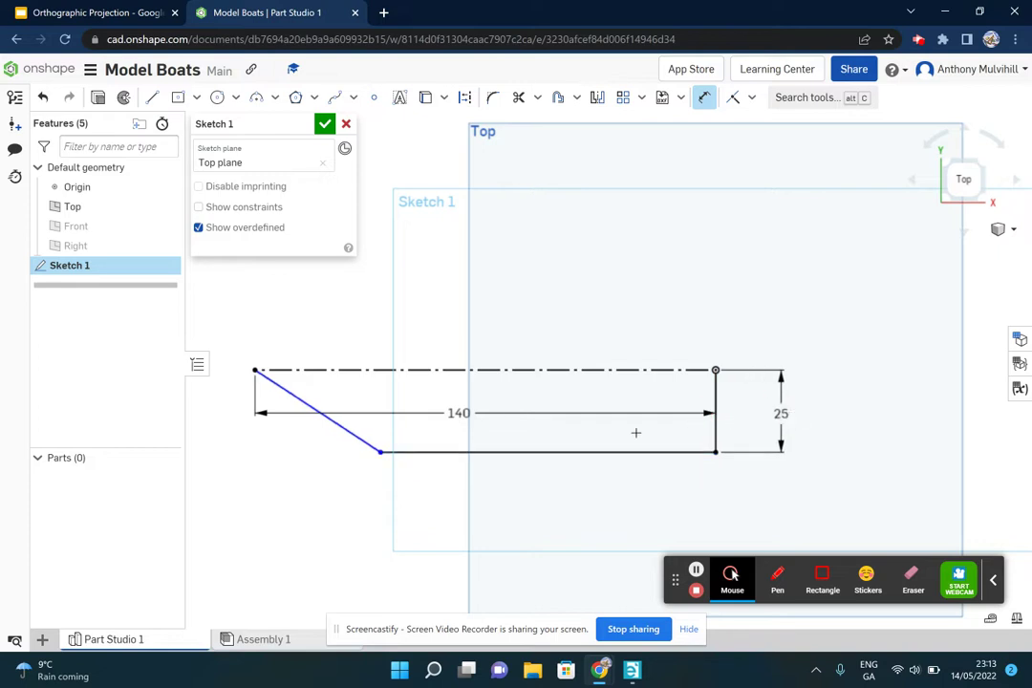
Step: Dimension the long horizontal side of the half hull to 105 mm
{"action": "left_click", "coordinate": [537, 453]}
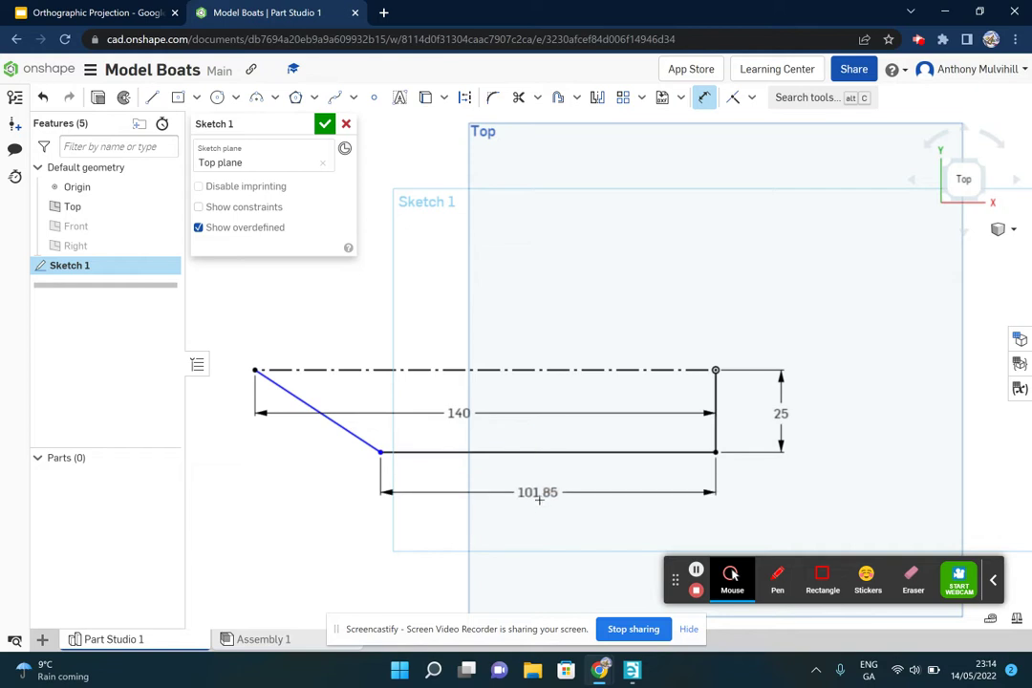
{"action": "left_click", "coordinate": [540, 500]}
{"action": "type", "text": "10"}
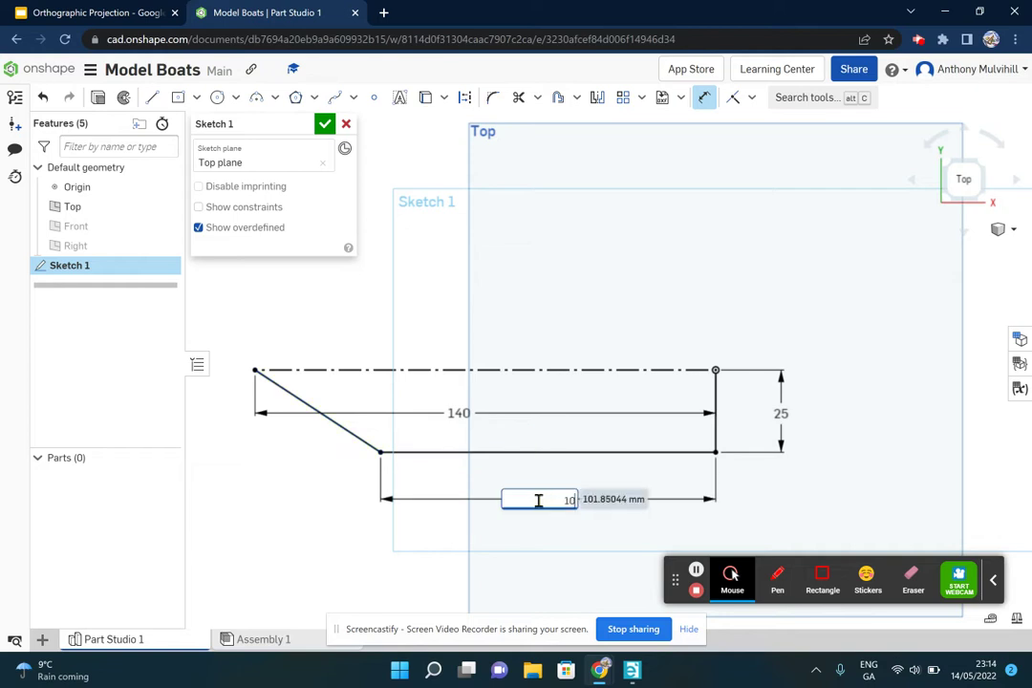
{"action": "type", "text": "5"}
{"action": "key", "text": "Return"}
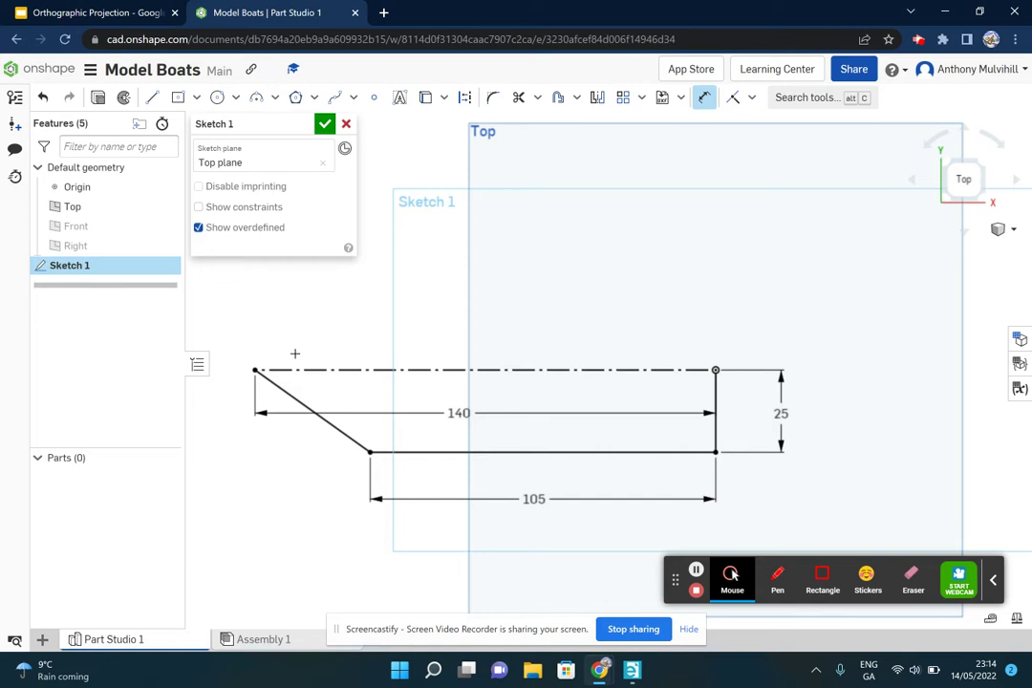
Step: Mirror the stern, side and slanted bow lines about the construction centre line to close the hull outline
{"action": "left_click", "coordinate": [595, 100]}
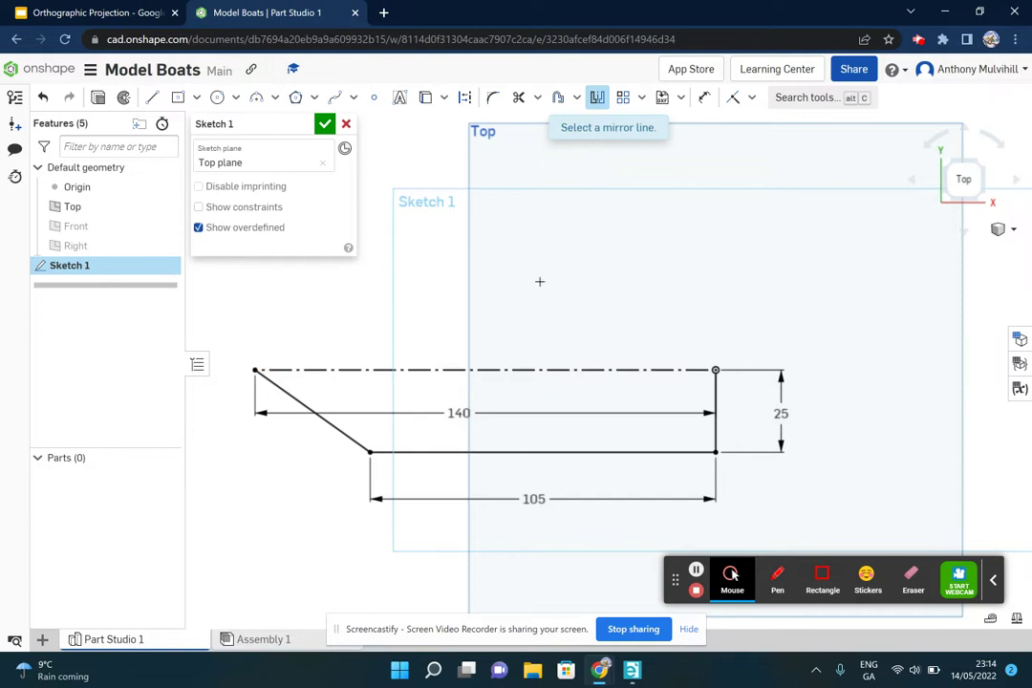
{"action": "left_click", "coordinate": [512, 370]}
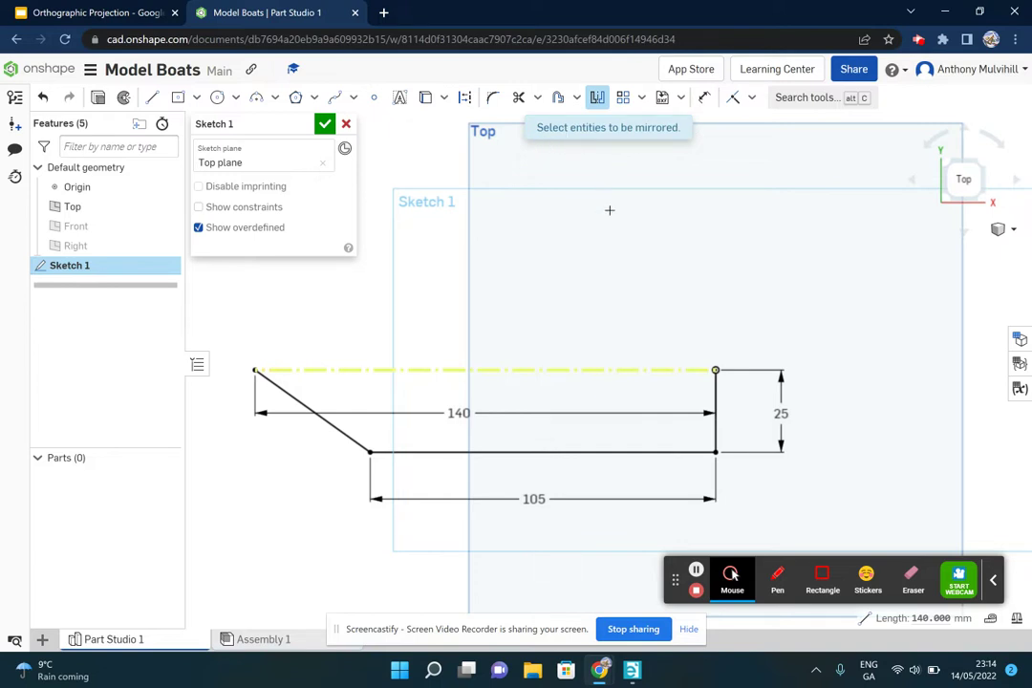
{"action": "left_click", "coordinate": [721, 402]}
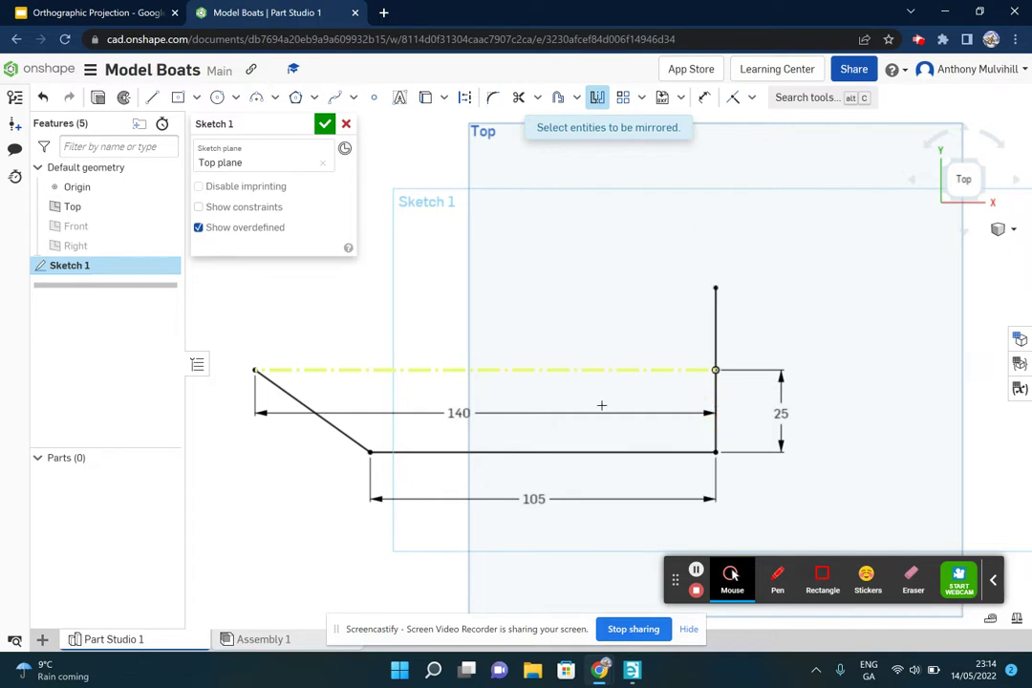
{"action": "left_click", "coordinate": [577, 452]}
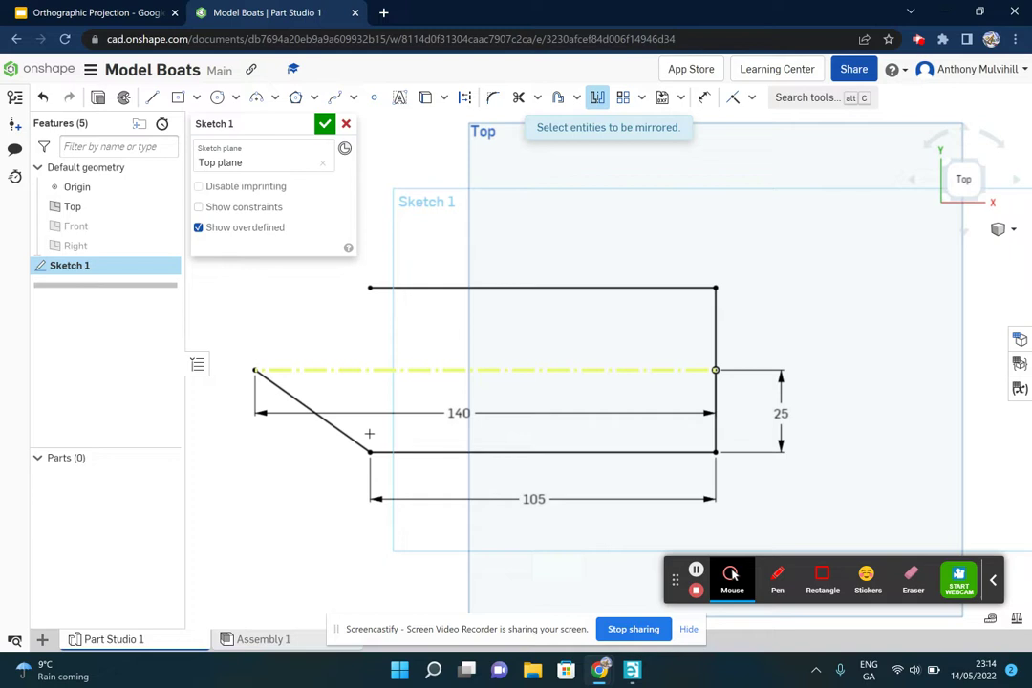
{"action": "left_click", "coordinate": [350, 435]}
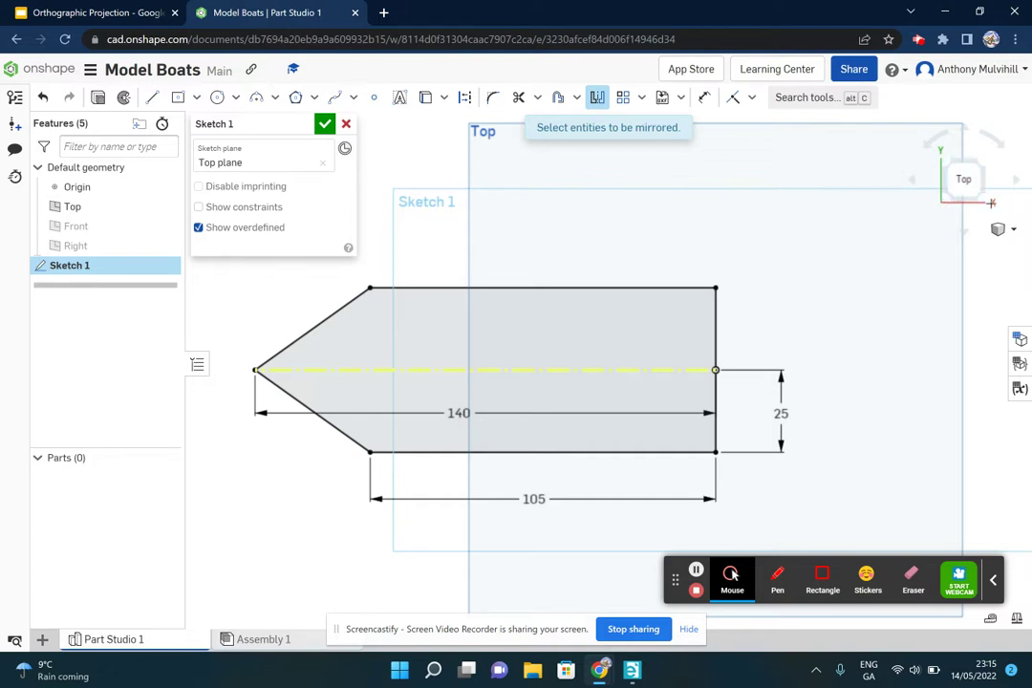
Step: Extrude the closed hull sketch as a new solid with a blind depth of 15 mm
{"action": "left_click", "coordinate": [981, 197]}
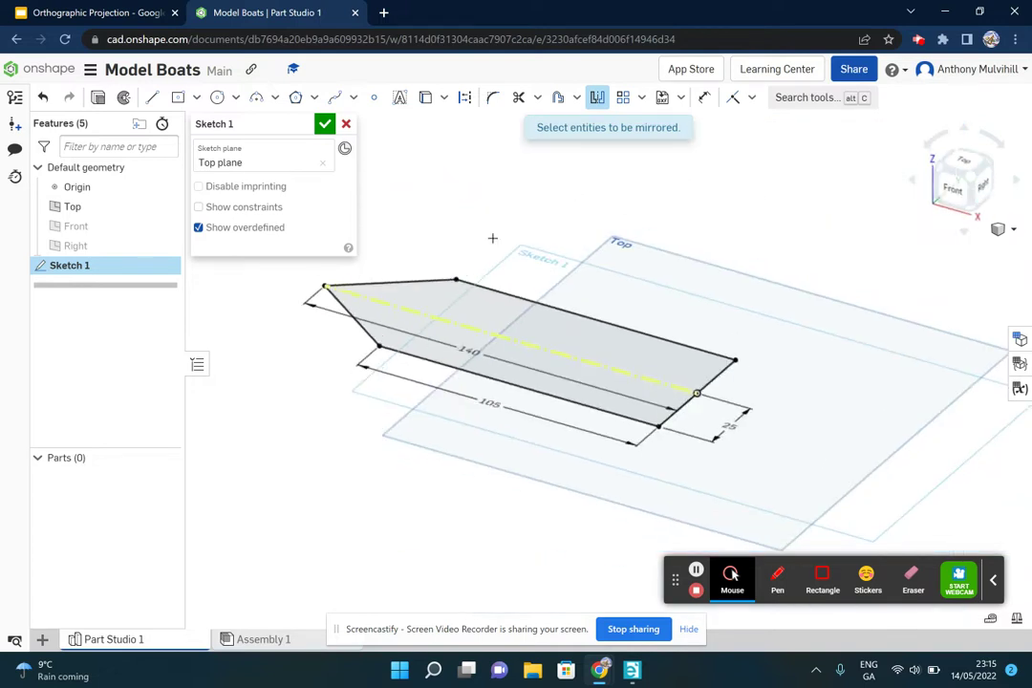
{"action": "left_click", "coordinate": [99, 100]}
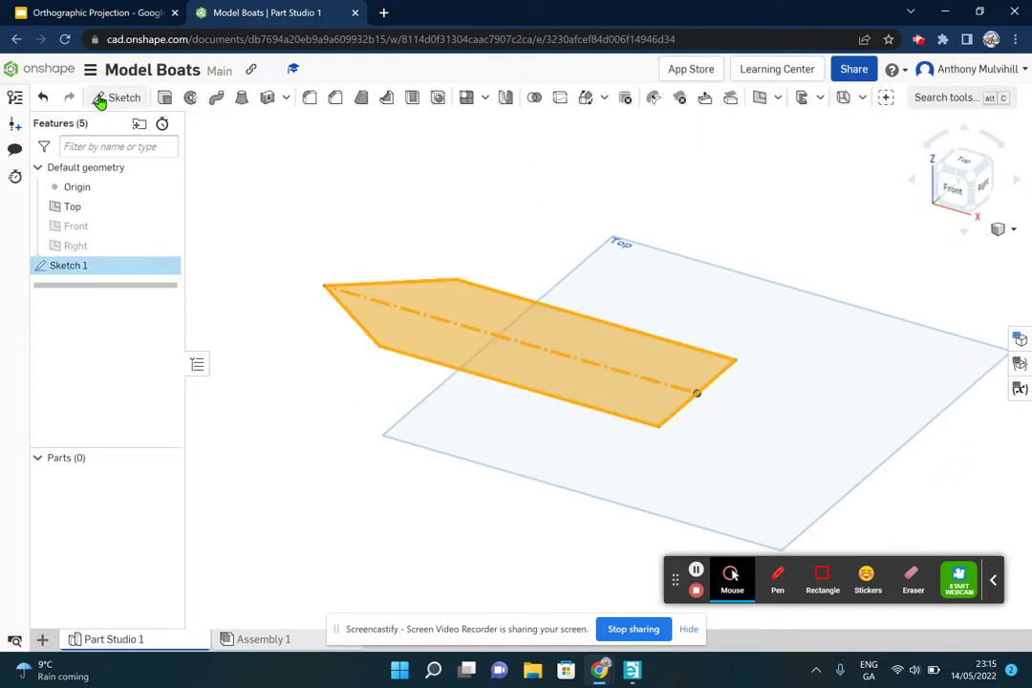
{"action": "left_click", "coordinate": [314, 244]}
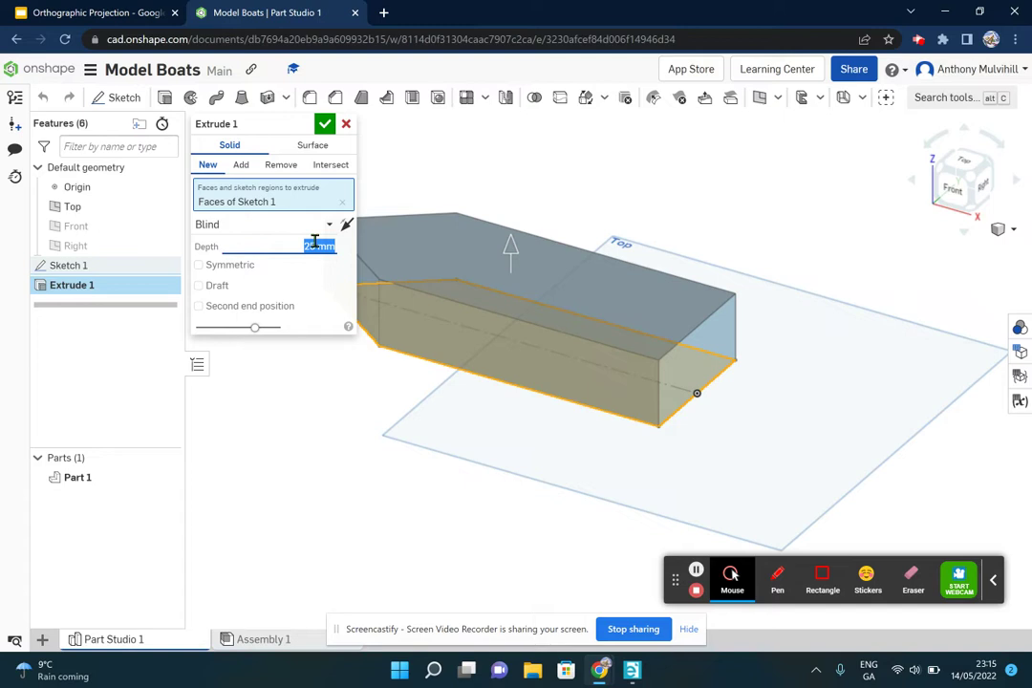
{"action": "type", "text": "15"}
{"action": "key", "text": "Return"}
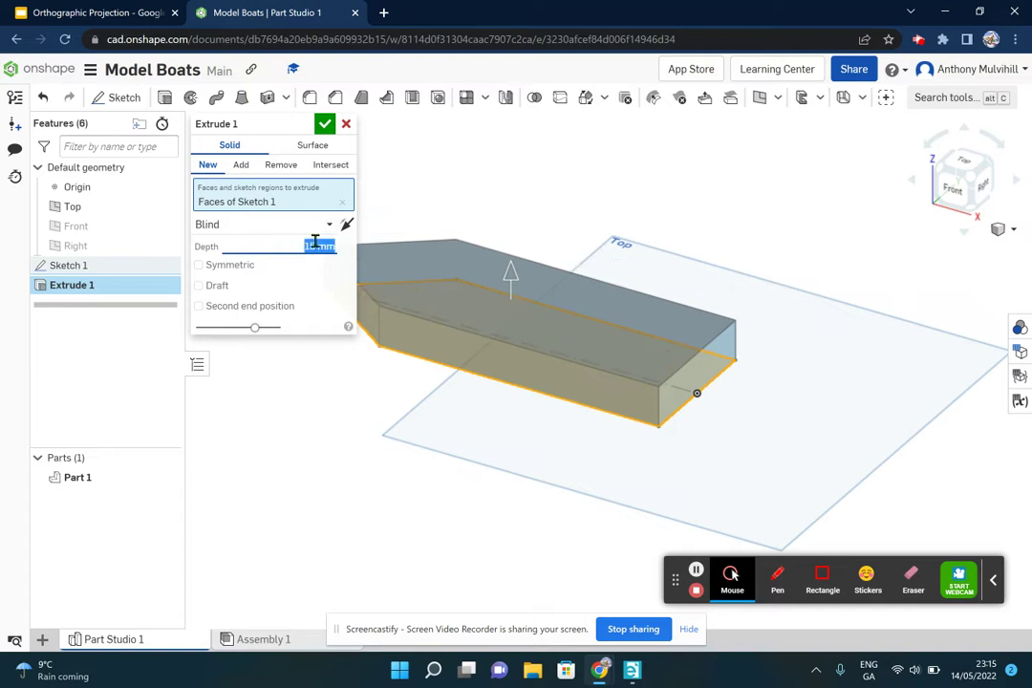
{"action": "left_click", "coordinate": [328, 129]}
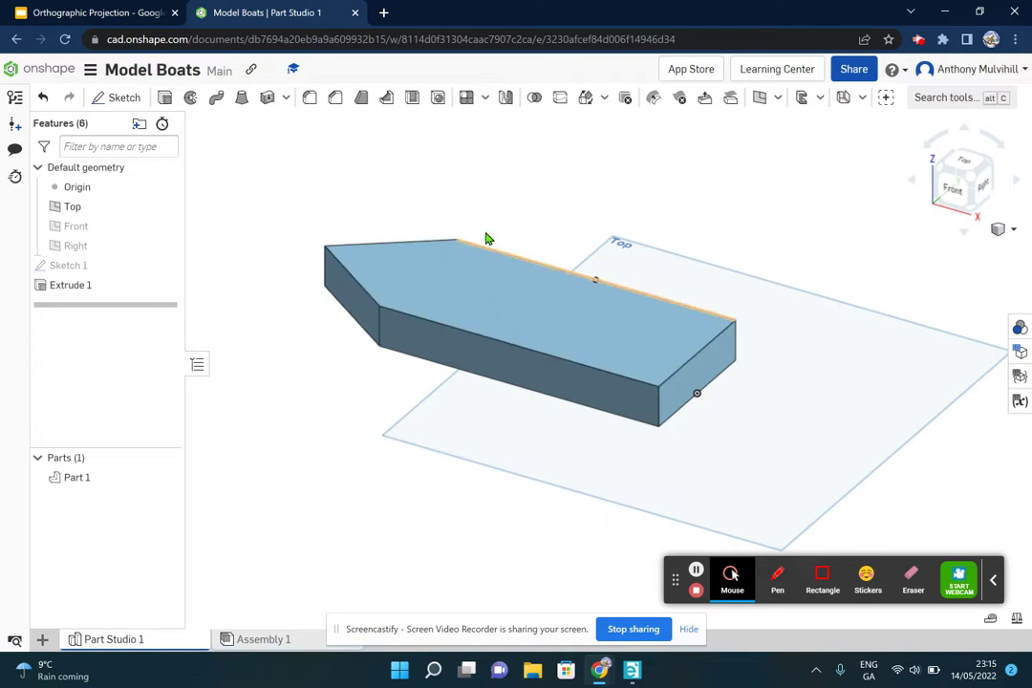
Step: Check the toy boat drawing in Google Slides, return to the Onshape model, and show the Front plane in place of the Top plane
{"action": "left_click", "coordinate": [91, 13]}
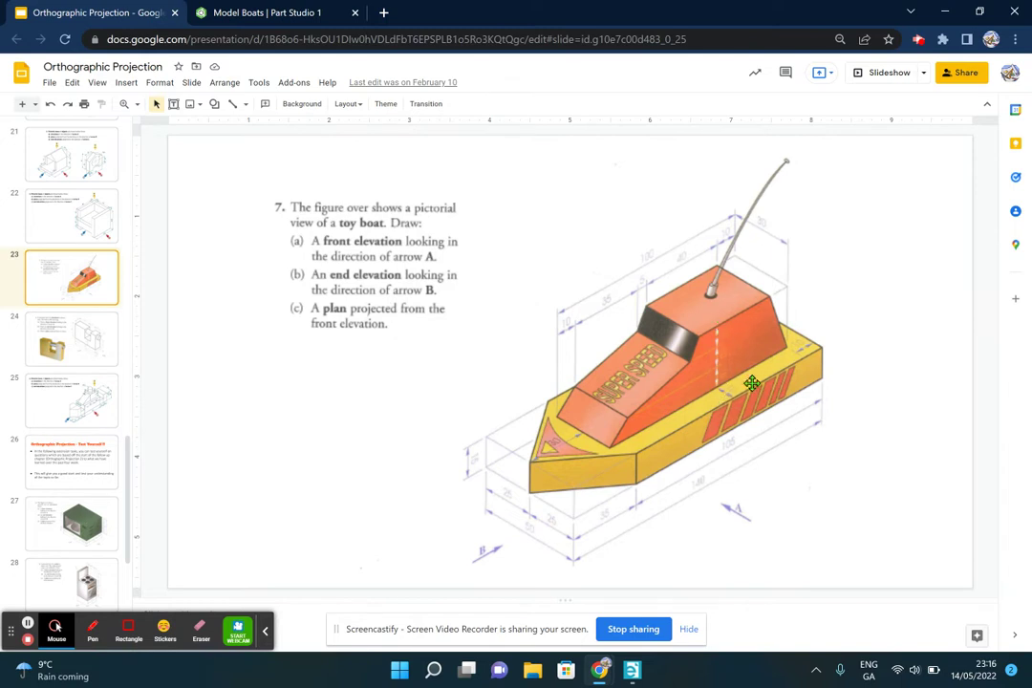
{"action": "left_click", "coordinate": [251, 12]}
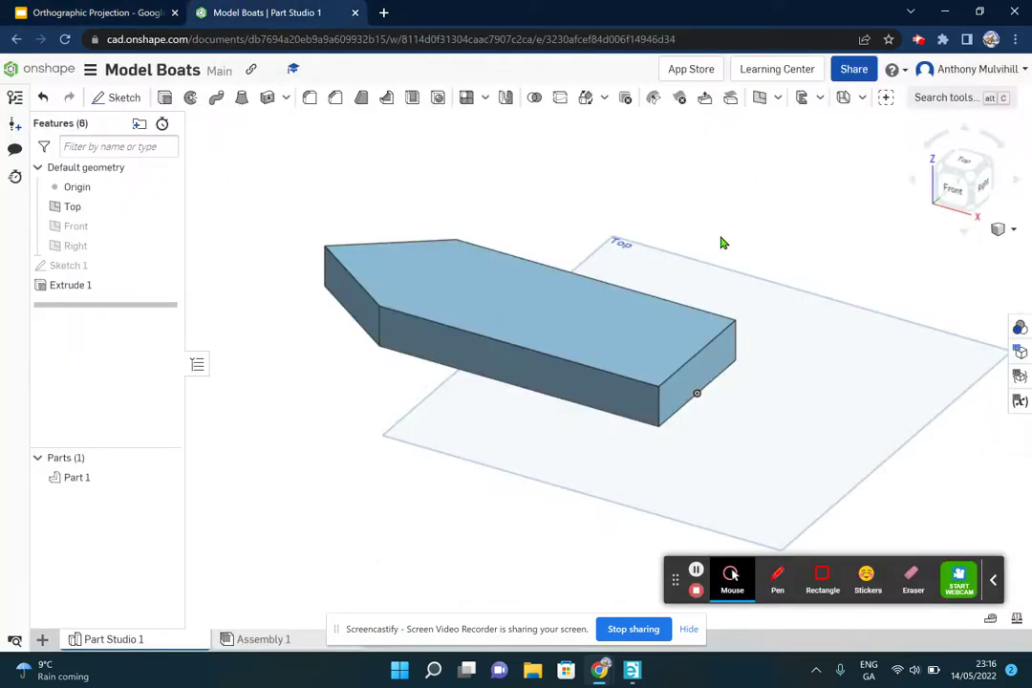
{"action": "left_click", "coordinate": [167, 209]}
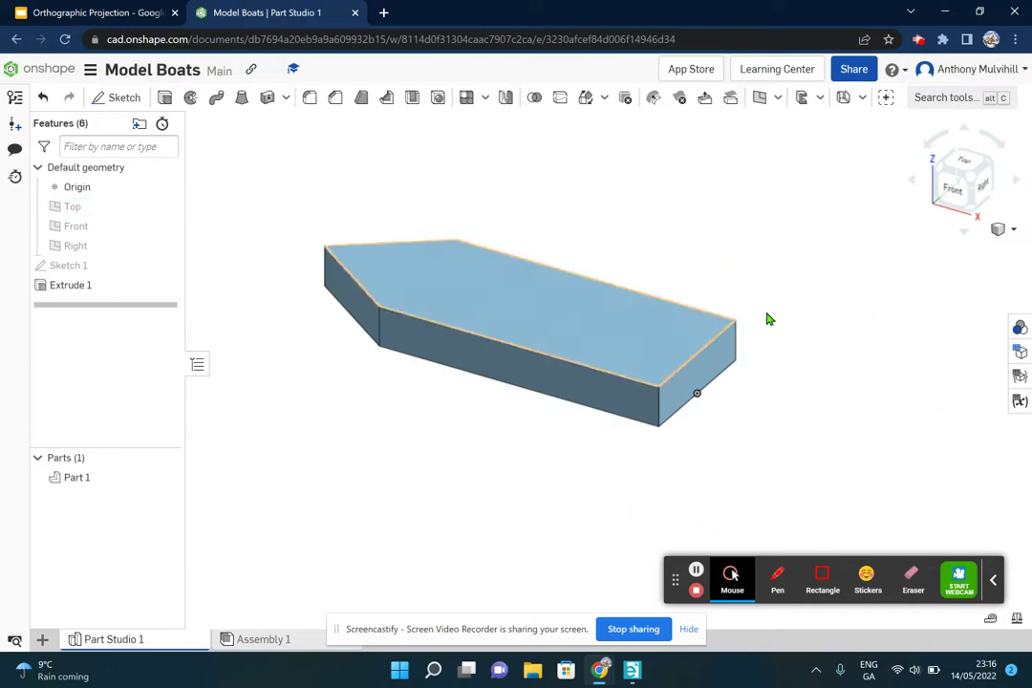
{"action": "left_click", "coordinate": [941, 174]}
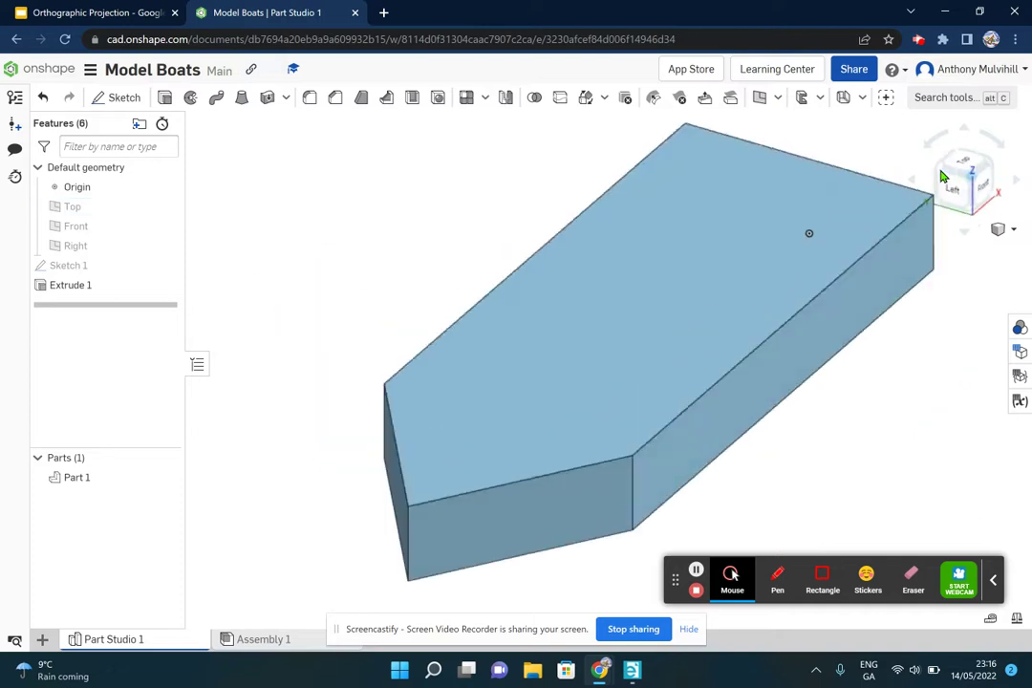
{"action": "scroll", "coordinate": [733, 325], "scroll_direction": "down", "scroll_amount": 3}
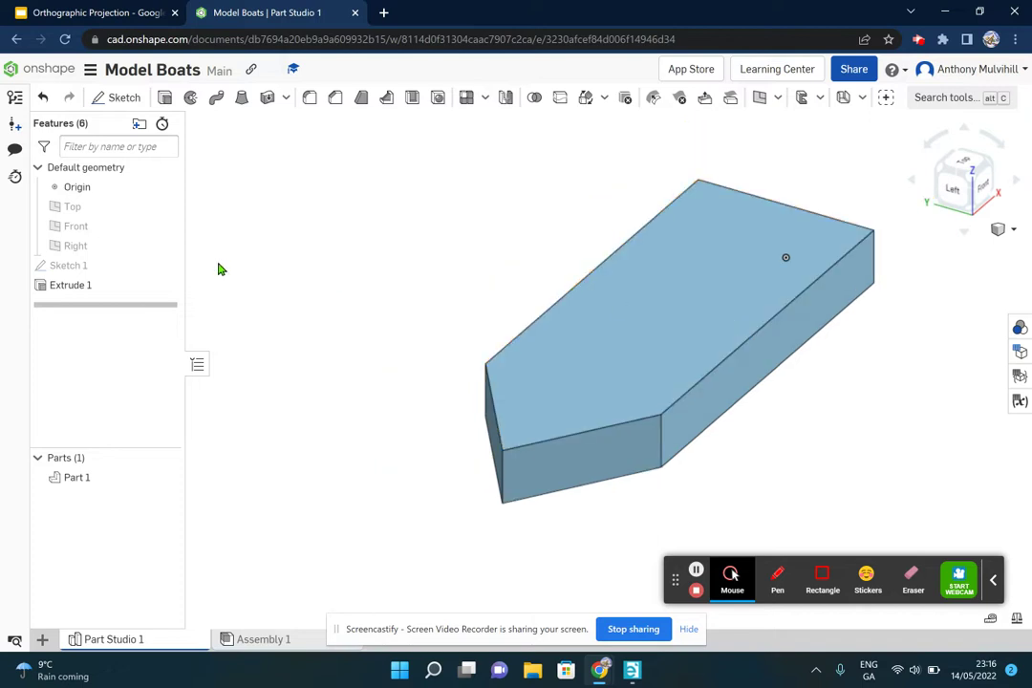
{"action": "left_click", "coordinate": [165, 228]}
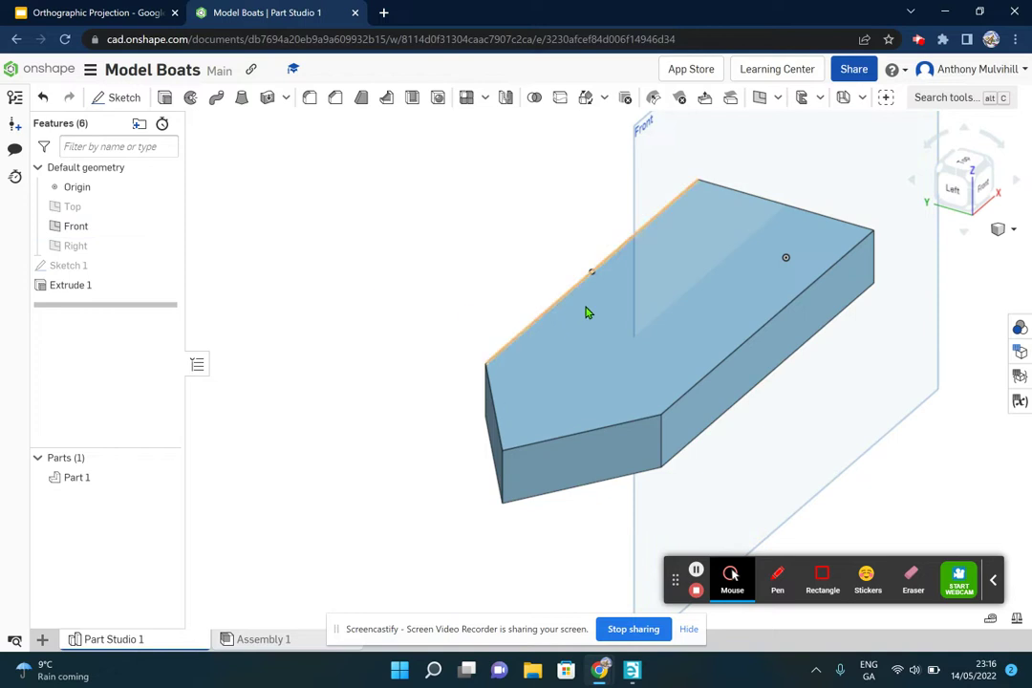
Step: Examine how the Front plane and the hull sketch lie relative to the solid hull, from the left end and at an angle
{"action": "right_click_drag", "start_coordinate": [771, 297], "coordinate": [857, 227]}
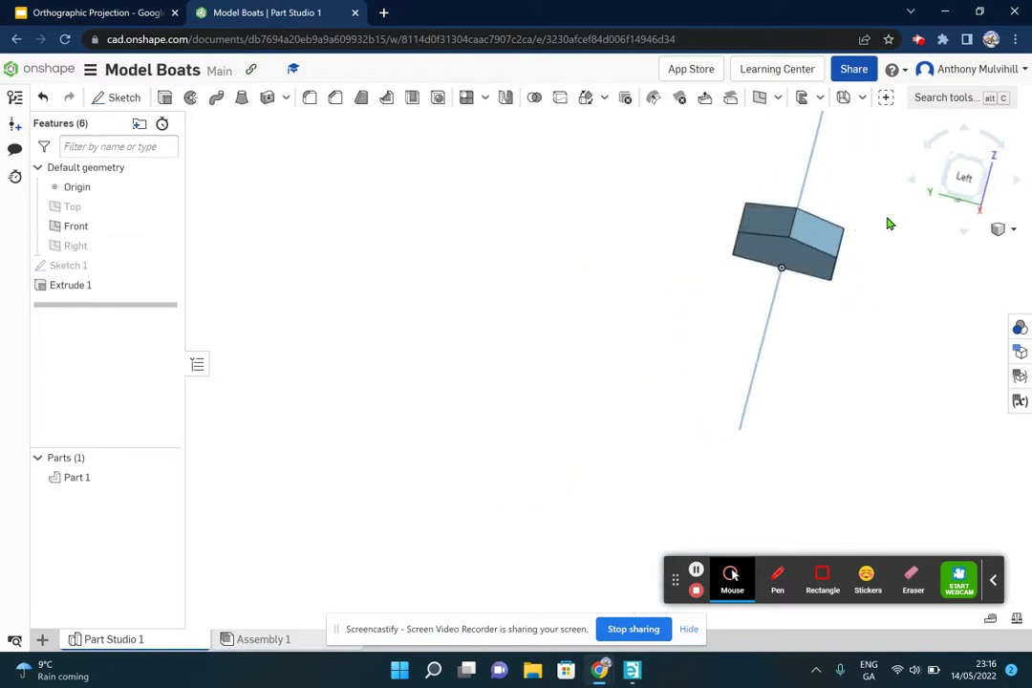
{"action": "left_click", "coordinate": [942, 194]}
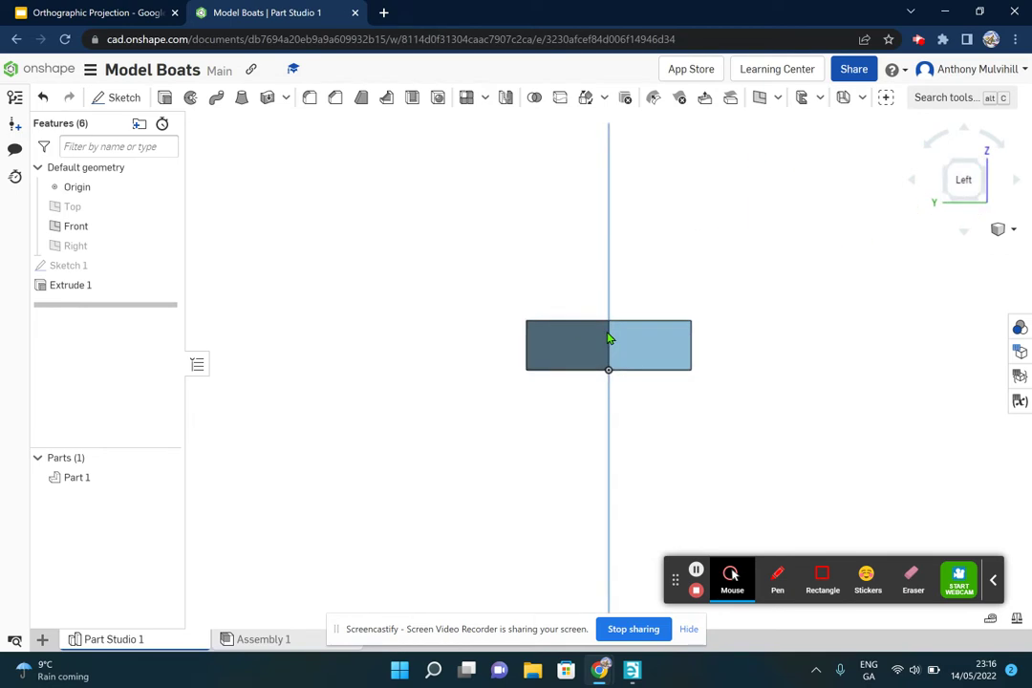
{"action": "left_click", "coordinate": [607, 161]}
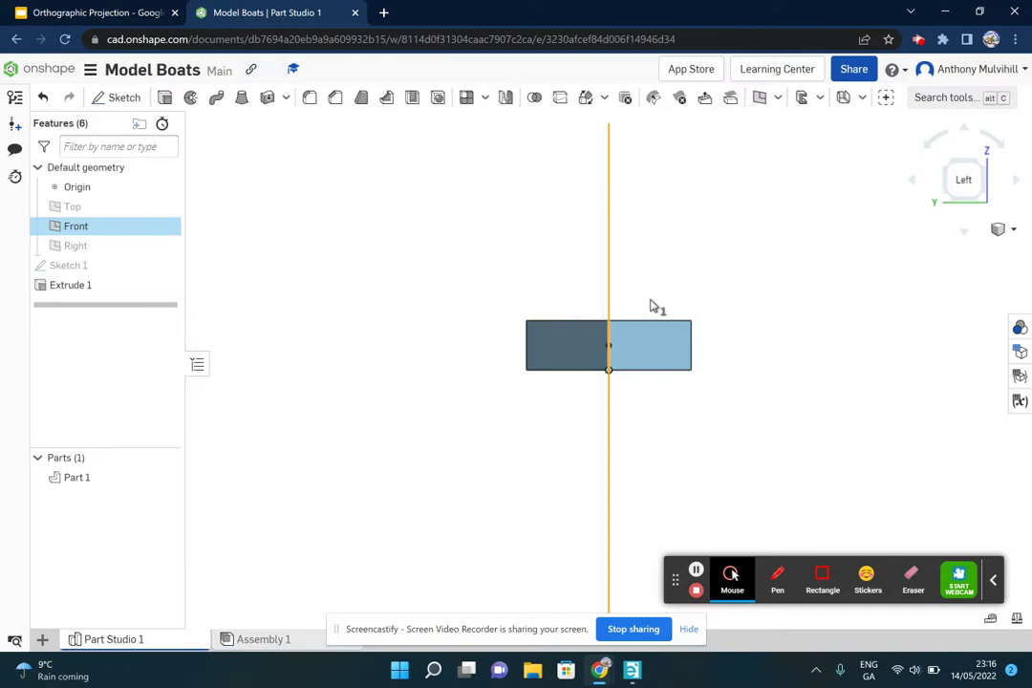
{"action": "mouse_move", "coordinate": [799, 302]}
{"action": "right_mouse_down"}
{"action": "mouse_move", "coordinate": [788, 307]}
{"action": "mouse_move", "coordinate": [798, 307]}
{"action": "right_mouse_up"}
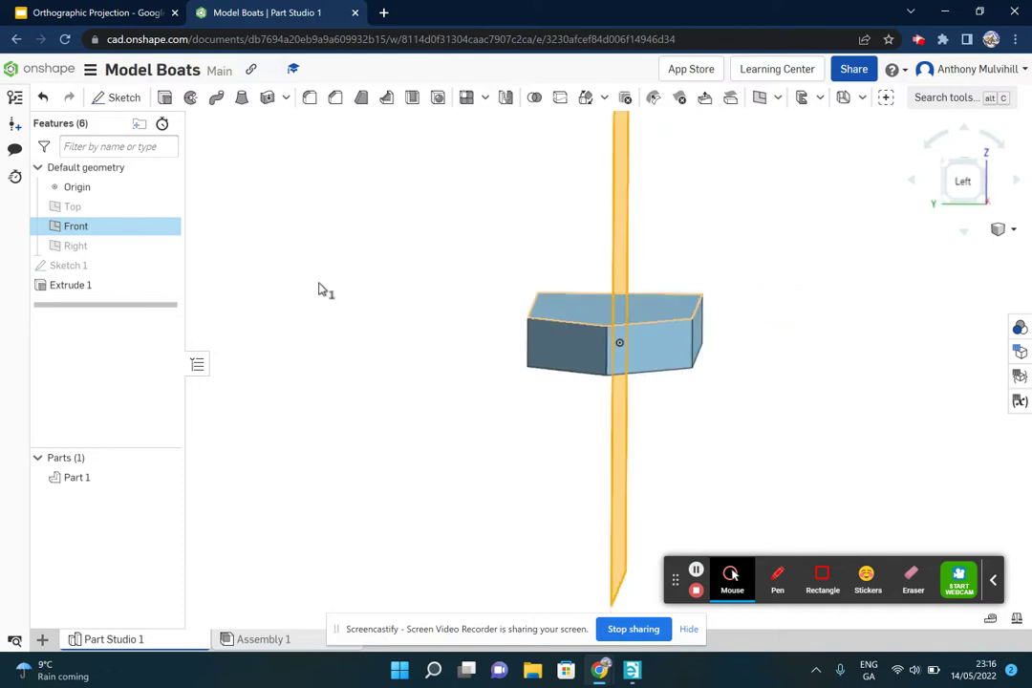
{"action": "left_click", "coordinate": [109, 272]}
{"action": "mouse_move", "coordinate": [742, 318]}
{"action": "right_mouse_down"}
{"action": "mouse_move", "coordinate": [719, 357]}
{"action": "mouse_move", "coordinate": [692, 258]}
{"action": "mouse_move", "coordinate": [722, 230]}
{"action": "mouse_move", "coordinate": [711, 219]}
{"action": "mouse_move", "coordinate": [691, 224]}
{"action": "right_mouse_up"}
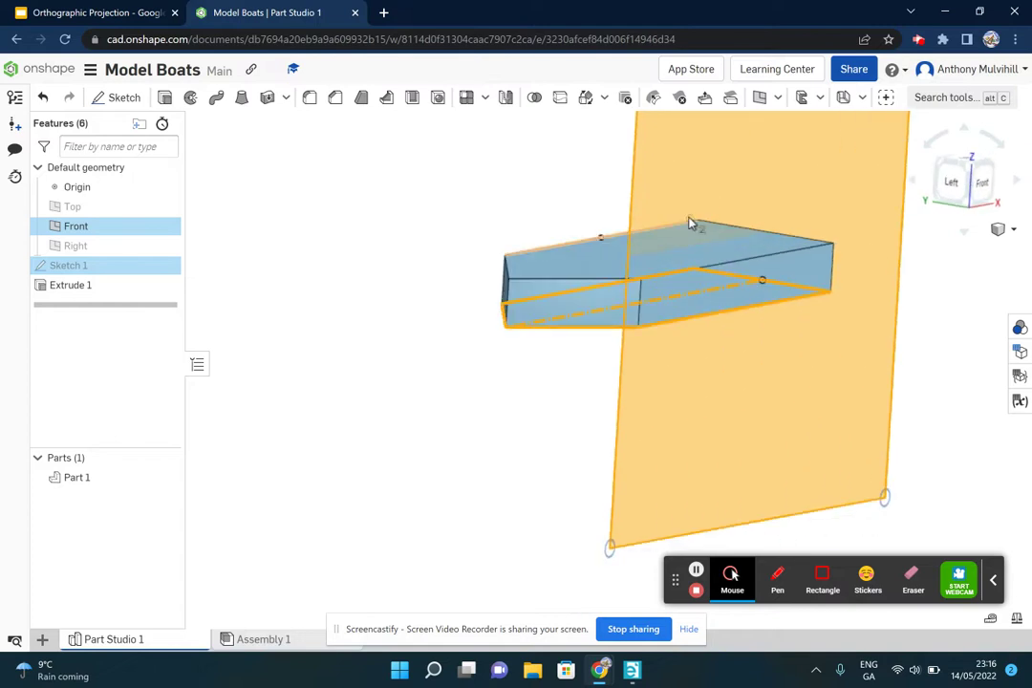
{"action": "left_click", "coordinate": [577, 208]}
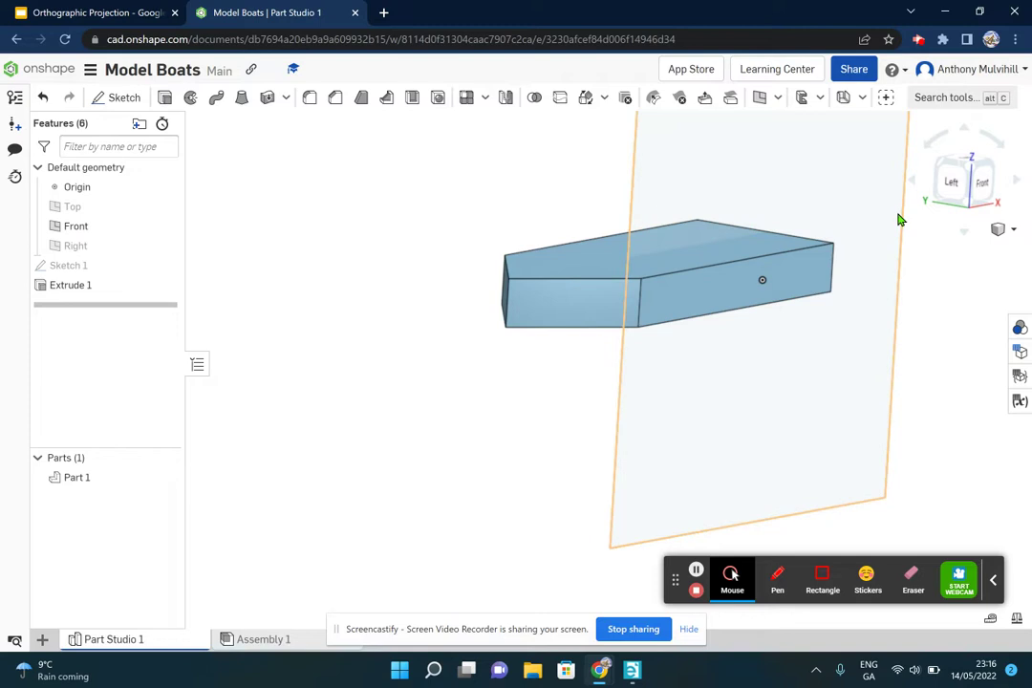
Step: Start a new sketch on the Front plane and view it face-on
{"action": "right_click_drag", "start_coordinate": [898, 221], "coordinate": [887, 232]}
{"action": "left_click", "coordinate": [982, 182]}
{"action": "left_click", "coordinate": [803, 272]}
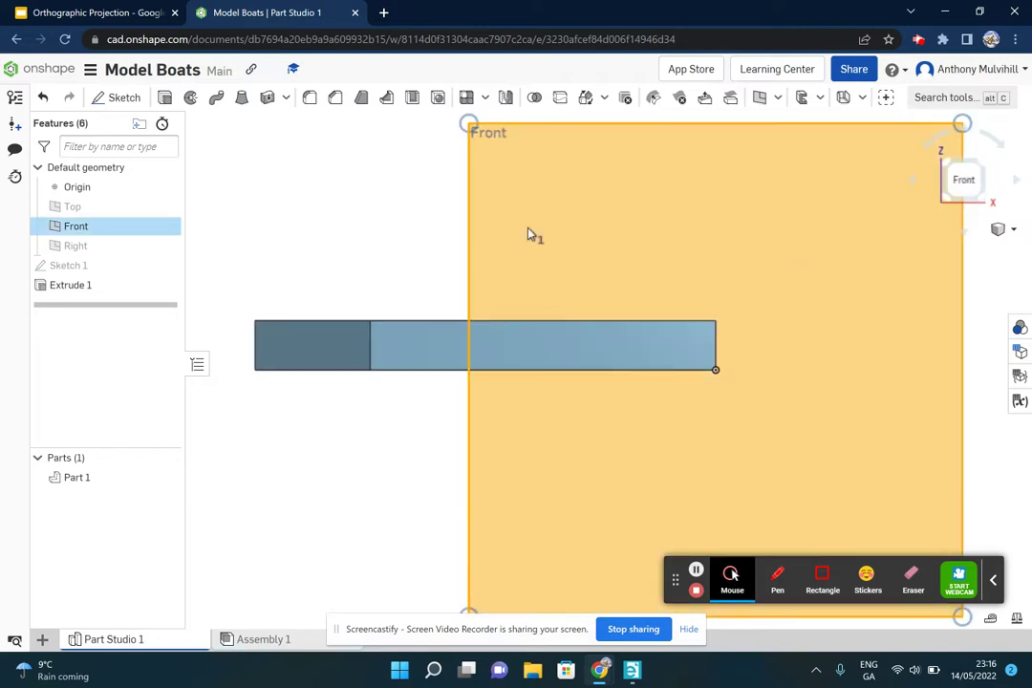
{"action": "left_click", "coordinate": [133, 104]}
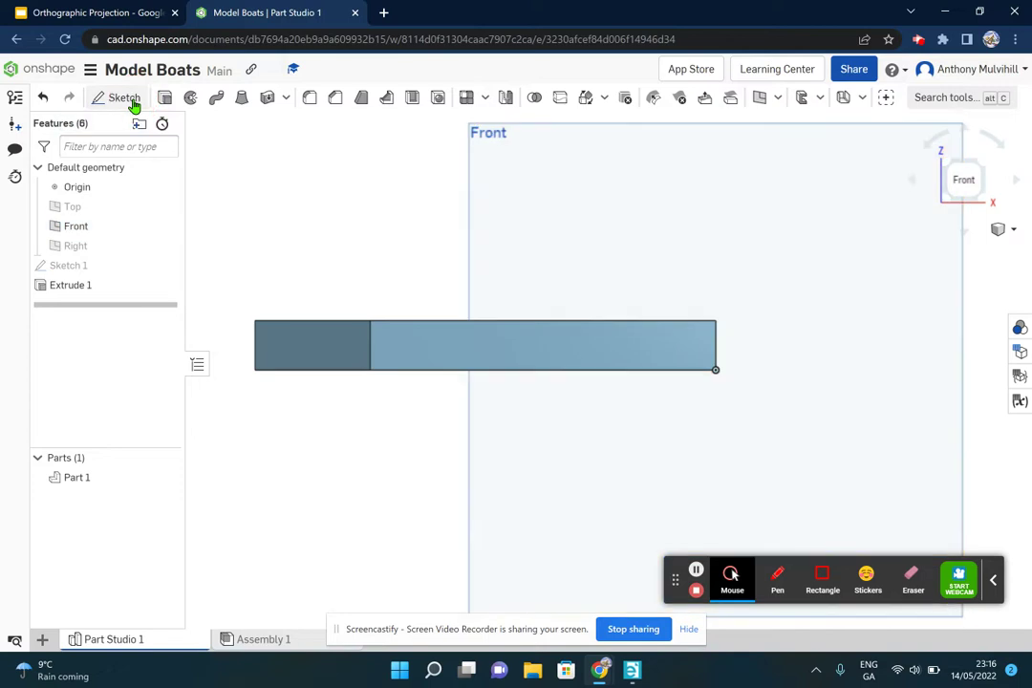
{"action": "mouse_move", "coordinate": [415, 241]}
{"action": "right_mouse_down"}
{"action": "mouse_move", "coordinate": [454, 284]}
{"action": "mouse_move", "coordinate": [411, 201]}
{"action": "right_mouse_up"}
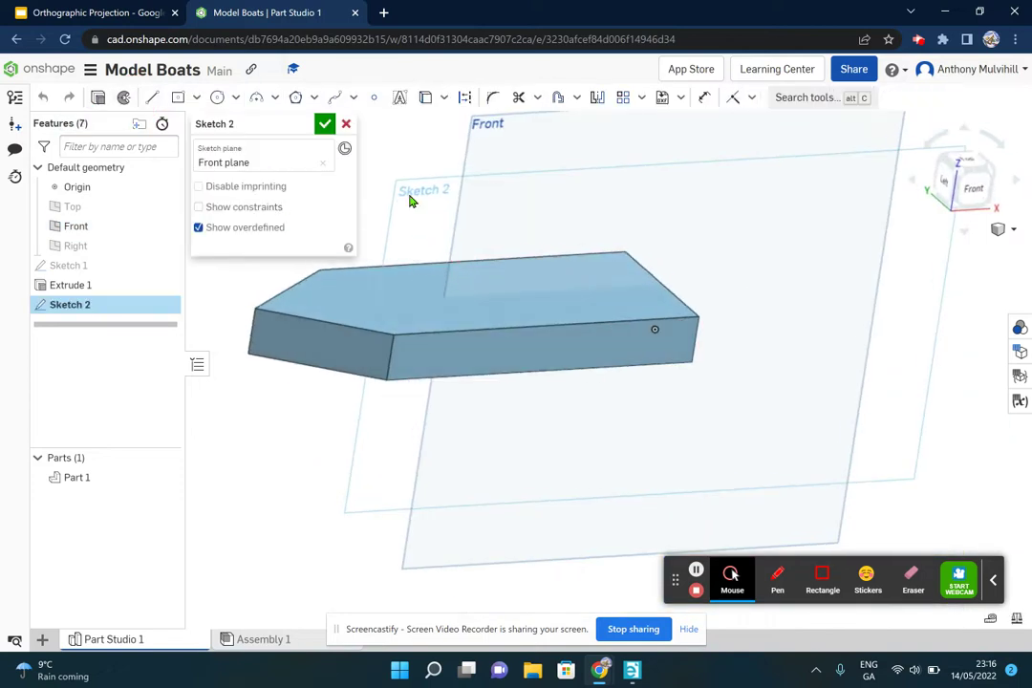
{"action": "left_click", "coordinate": [982, 194]}
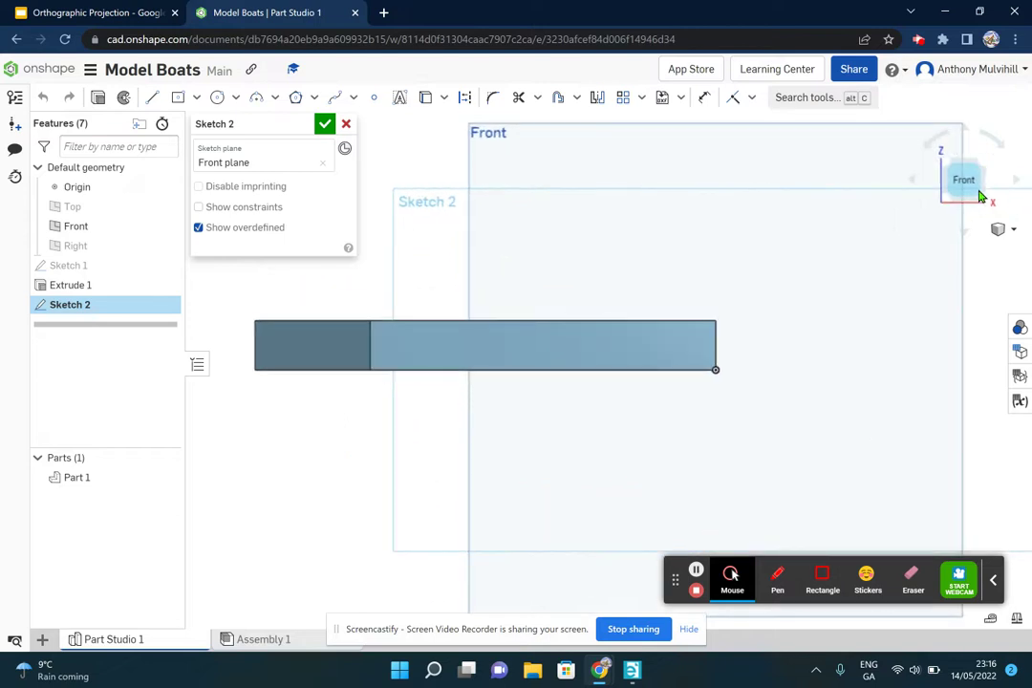
Step: Sketch a vertical construction line about 19 mm long near the stern, starting on the hull's bottom edge
{"action": "left_click", "coordinate": [151, 99]}
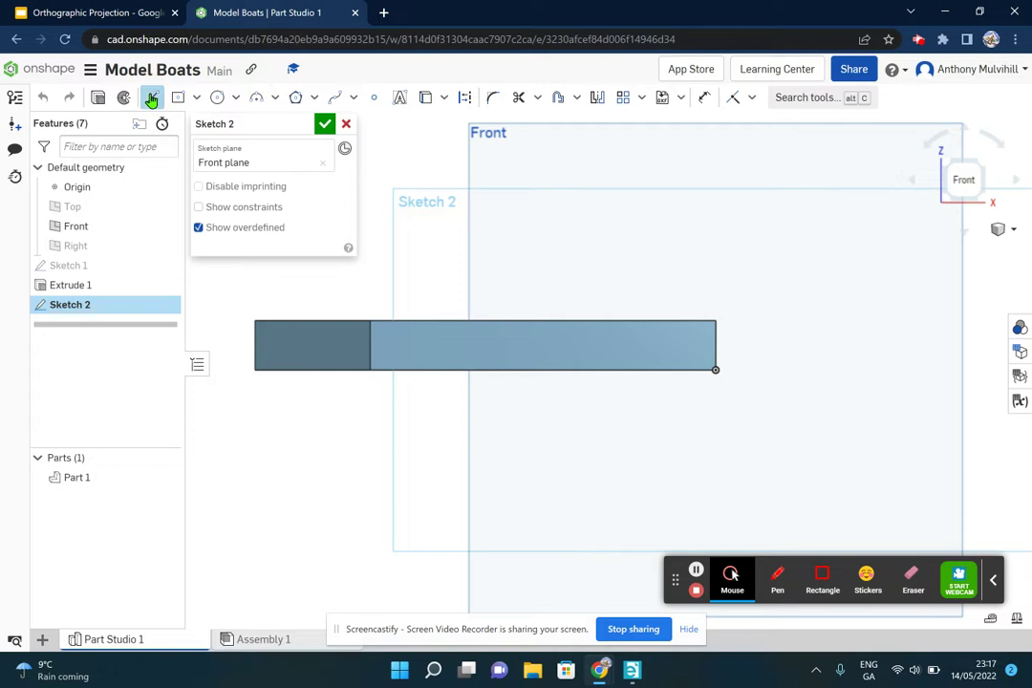
{"action": "left_click", "coordinate": [465, 97]}
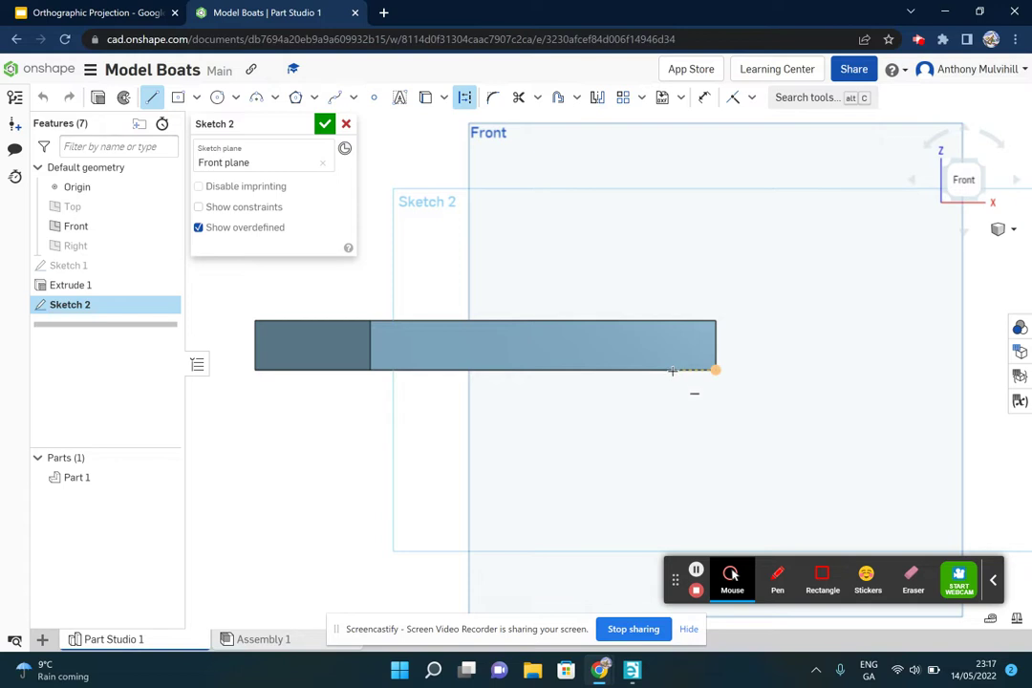
{"action": "left_click", "coordinate": [673, 370]}
{"action": "left_click", "coordinate": [674, 313]}
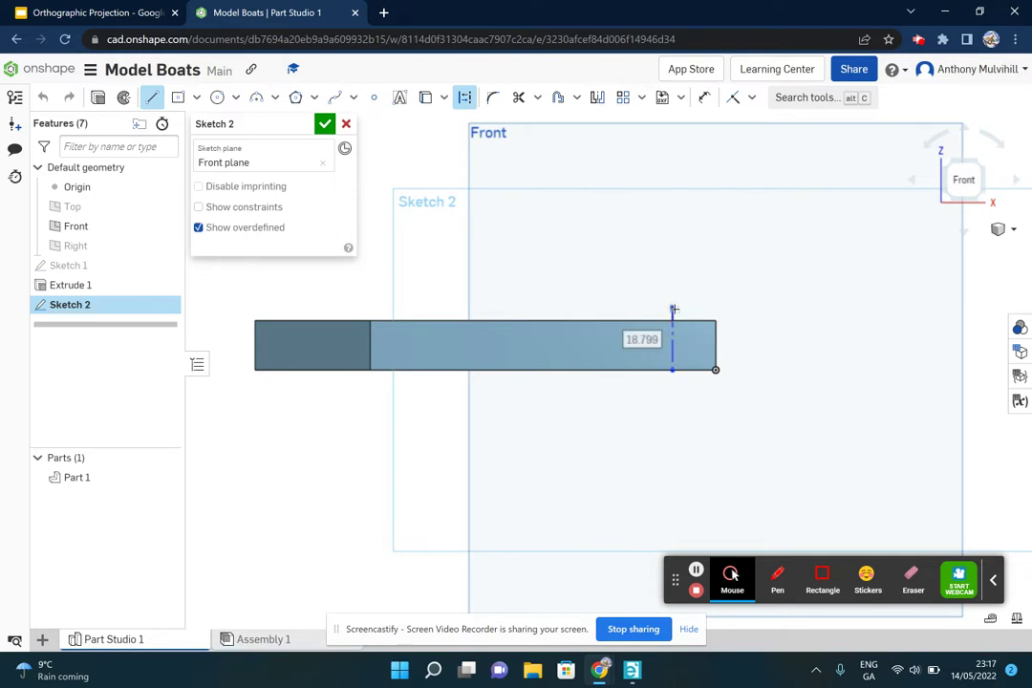
{"action": "right_click", "coordinate": [695, 247]}
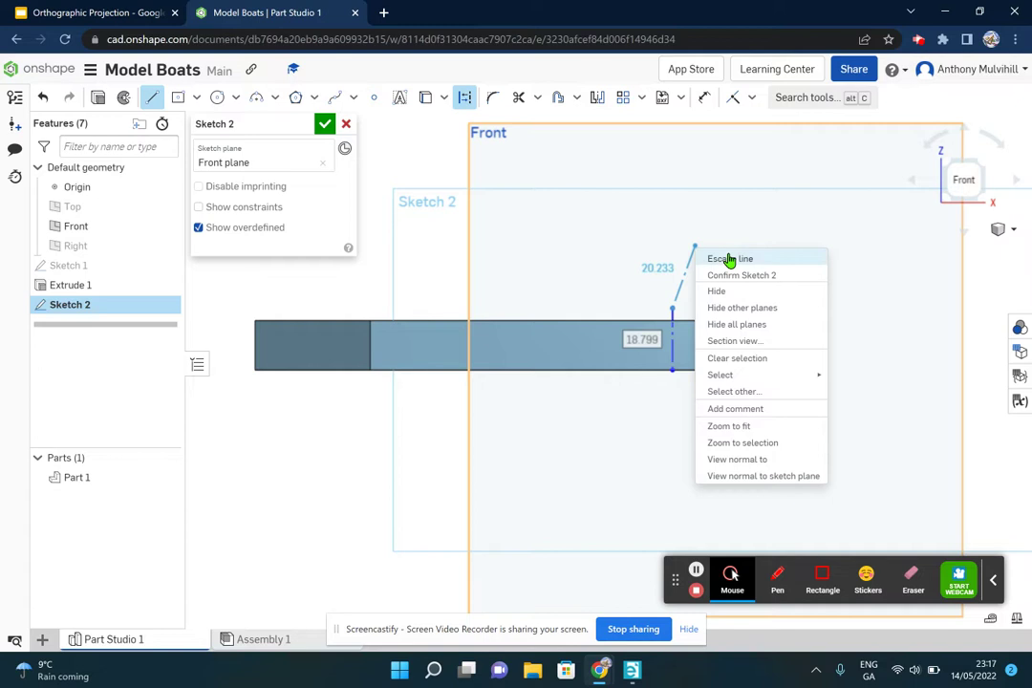
{"action": "left_click", "coordinate": [729, 259]}
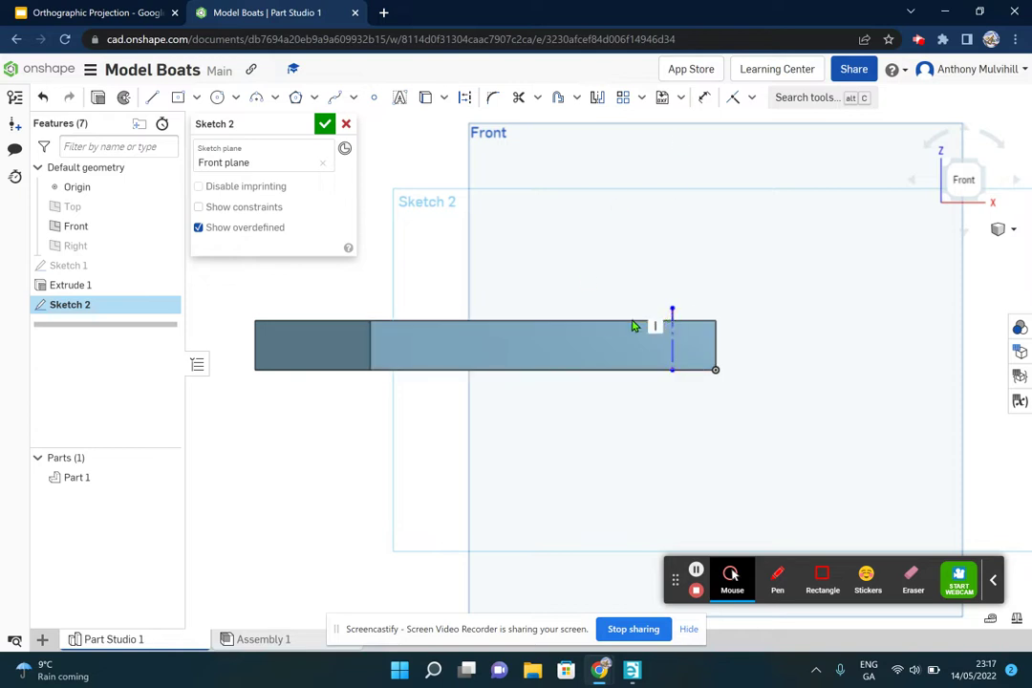
Step: Dimension the vertical construction line to 15 mm
{"action": "left_click", "coordinate": [153, 97]}
{"action": "scroll", "coordinate": [630, 327], "scroll_direction": "up", "scroll_amount": 3}
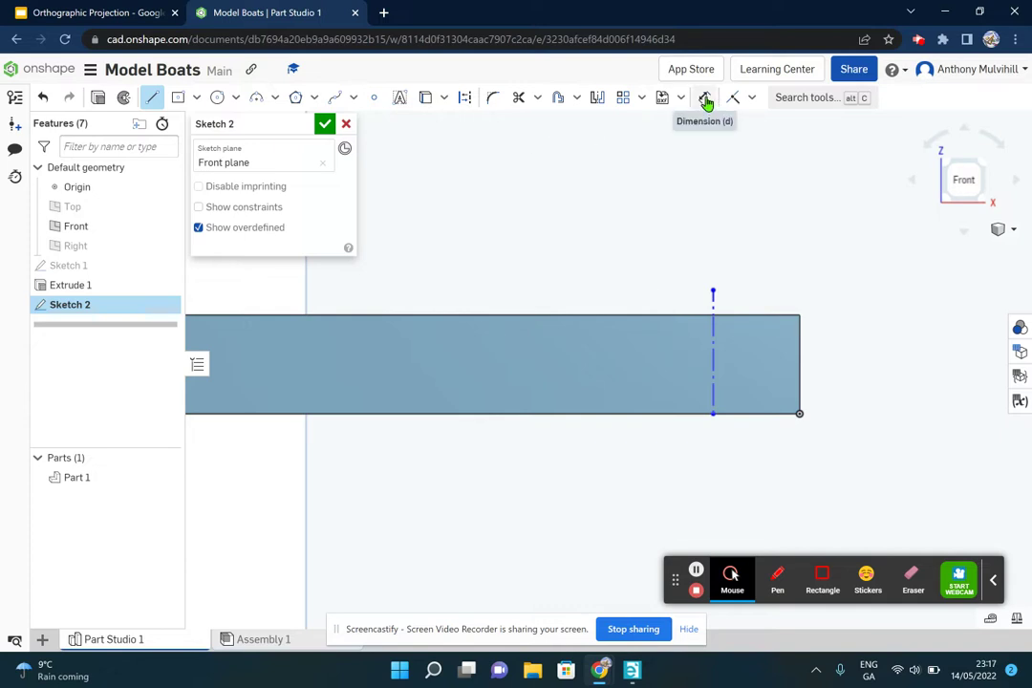
{"action": "left_click", "coordinate": [707, 99]}
{"action": "left_click", "coordinate": [715, 339]}
{"action": "left_click", "coordinate": [852, 350]}
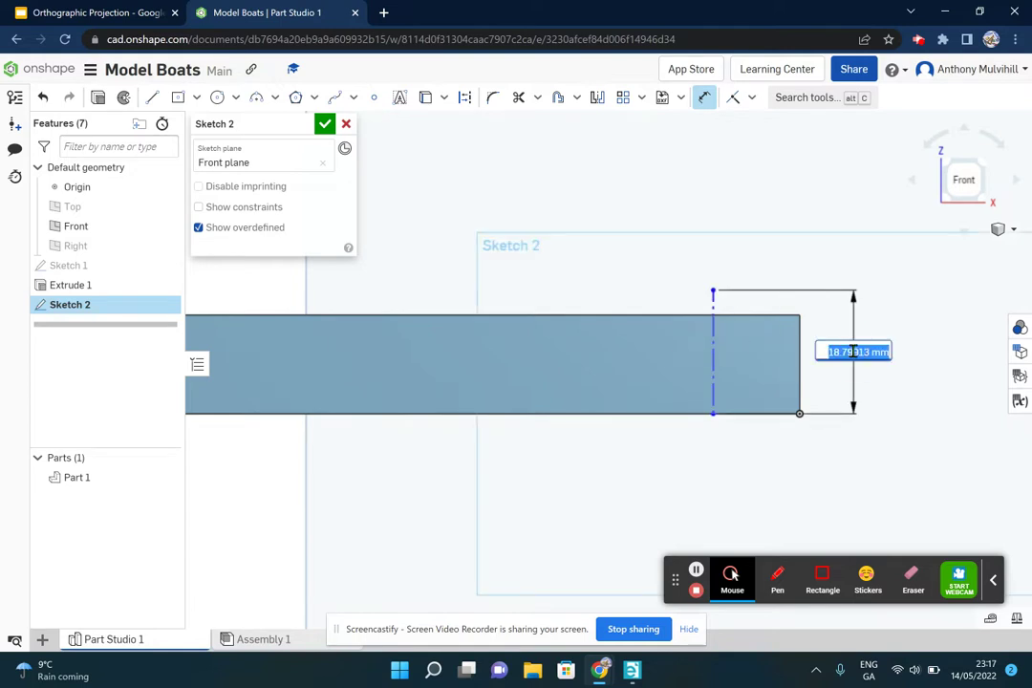
{"action": "type", "text": "15"}
{"action": "key", "text": "Return"}
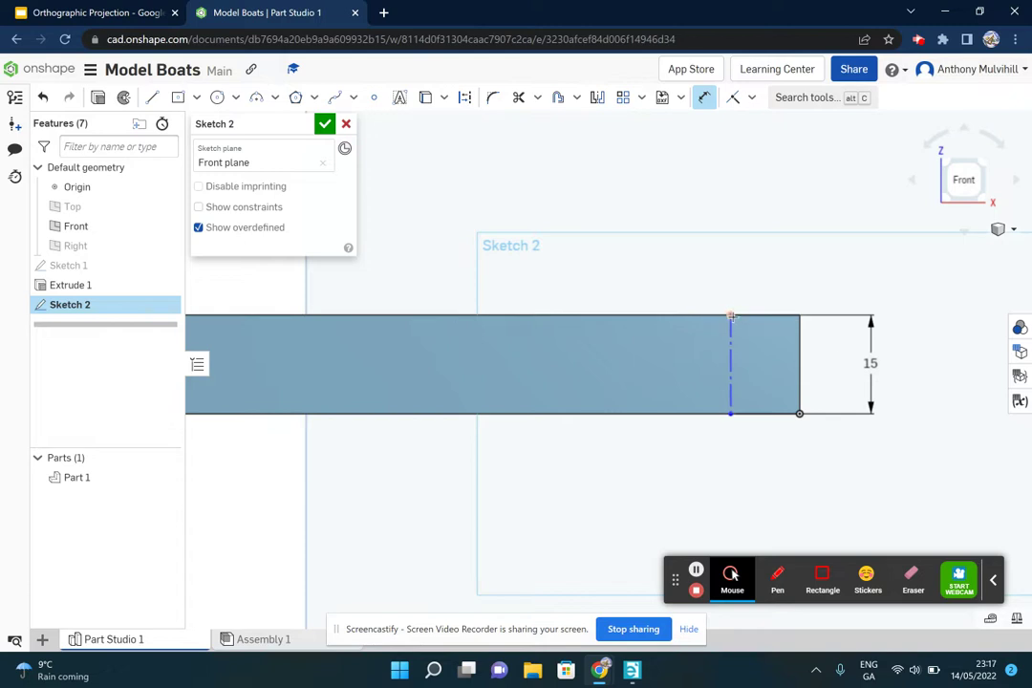
Step: Sketch a closed cabin profile from the construction line's upper end, with a roof about 44 mm, front lines about 12, 34 and 16 mm, and base about 105 mm
{"action": "right_click_drag", "start_coordinate": [744, 330], "coordinate": [753, 342]}
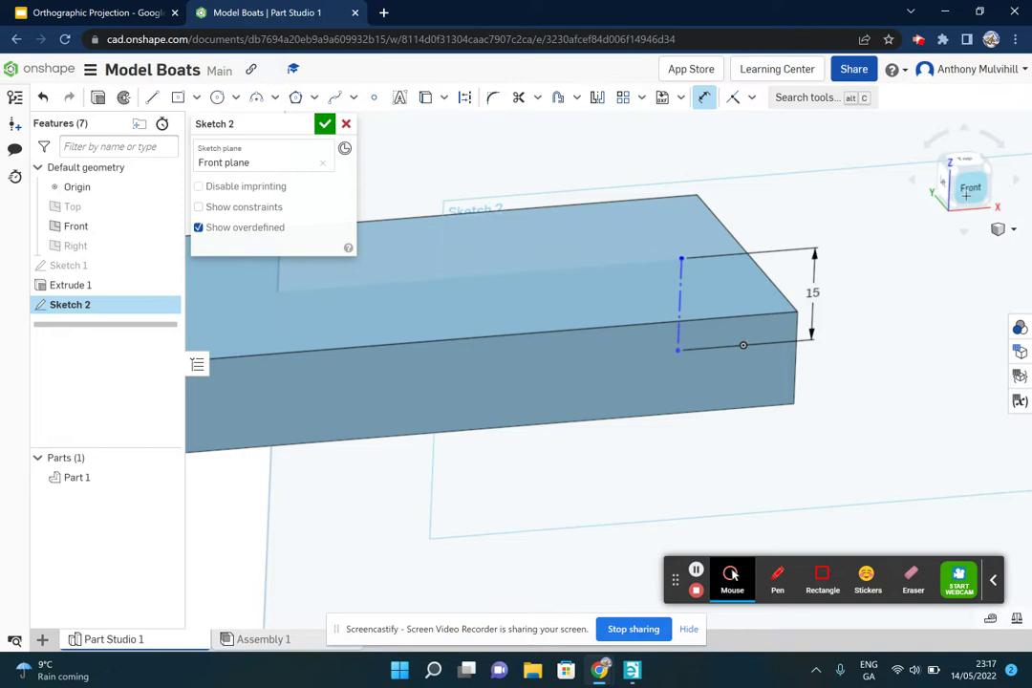
{"action": "key", "text": "n"}
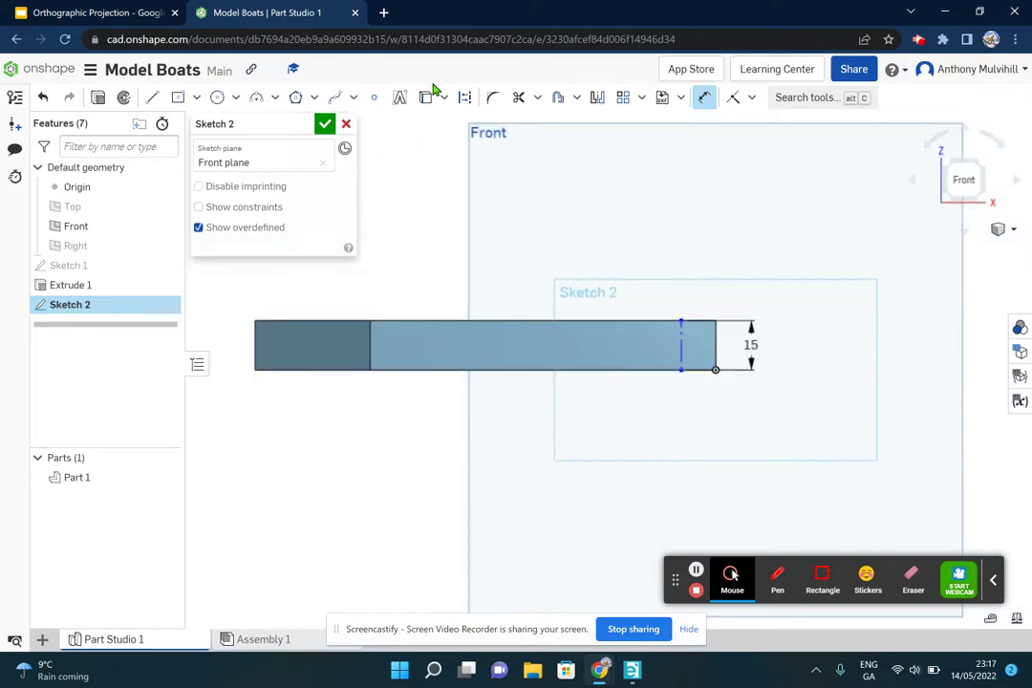
{"action": "left_click", "coordinate": [152, 97]}
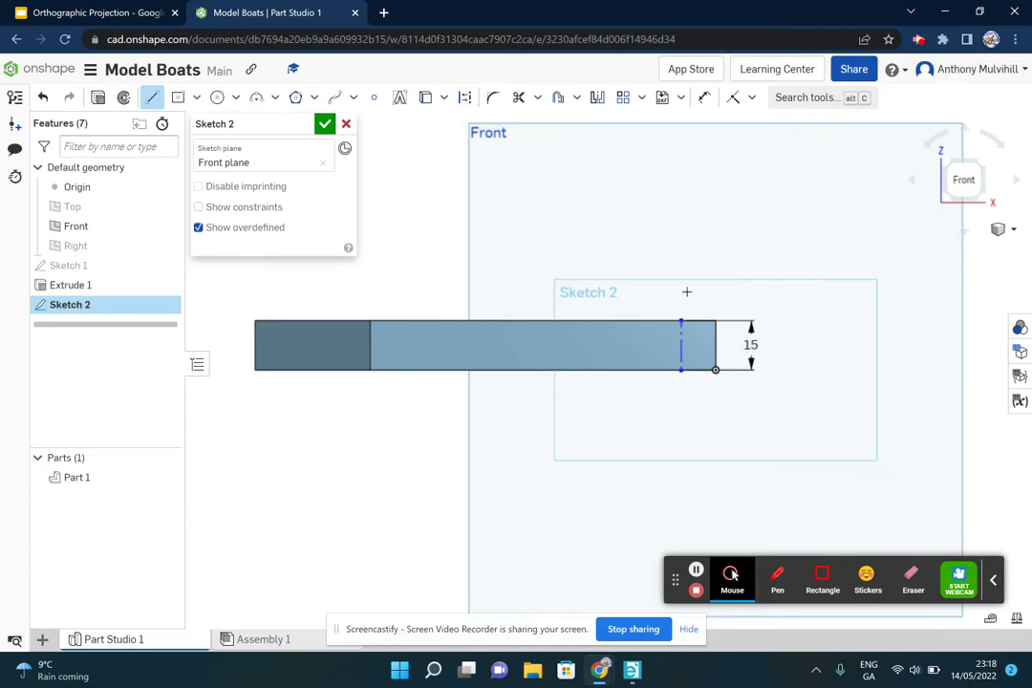
{"action": "left_click", "coordinate": [681, 320]}
{"action": "left_click", "coordinate": [643, 217]}
{"action": "left_click", "coordinate": [500, 216]}
{"action": "left_click", "coordinate": [473, 244]}
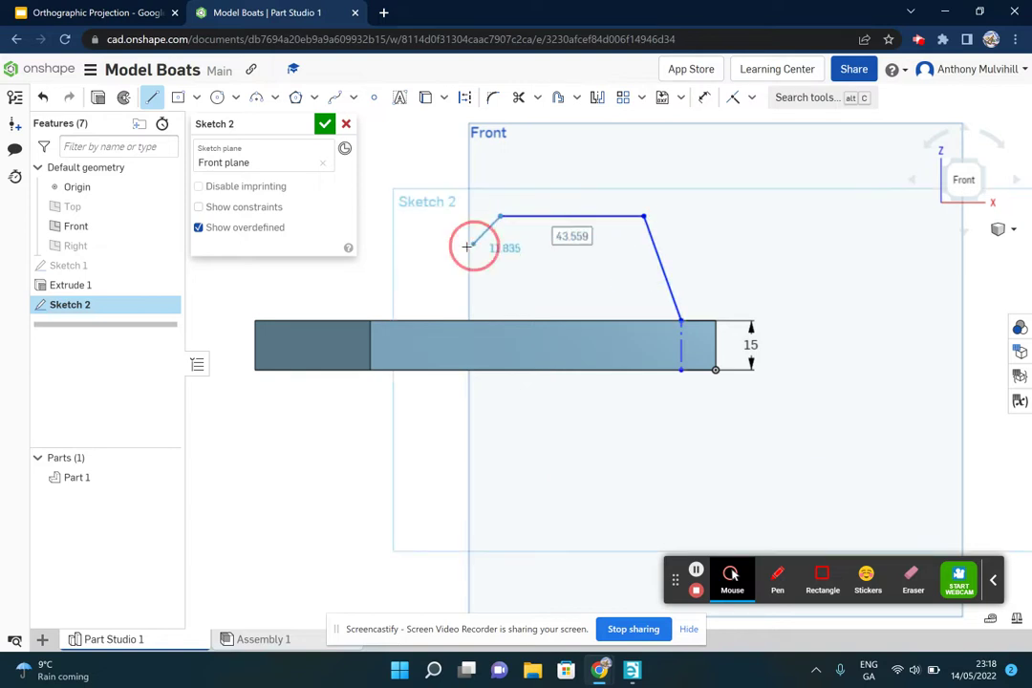
{"action": "left_click", "coordinate": [367, 278]}
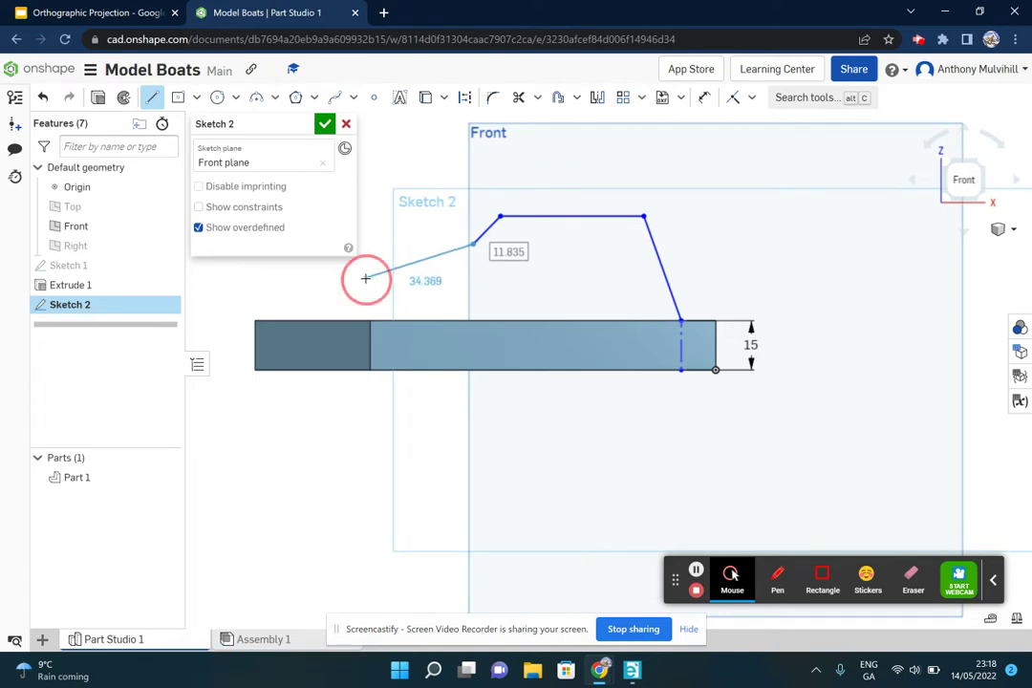
{"action": "left_click", "coordinate": [335, 320]}
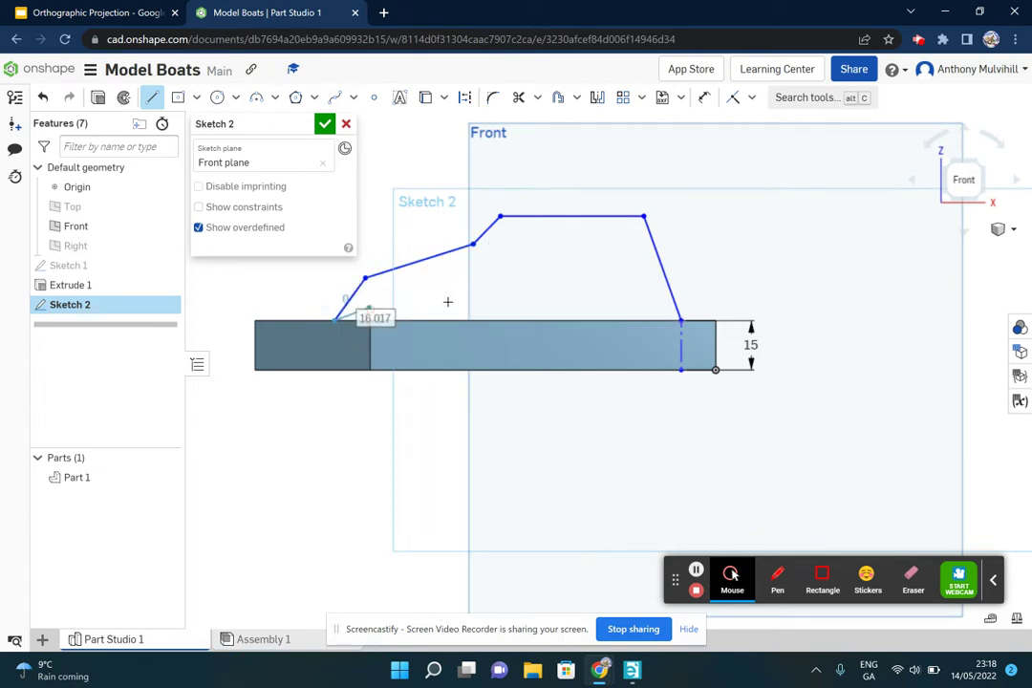
{"action": "left_click", "coordinate": [680, 320]}
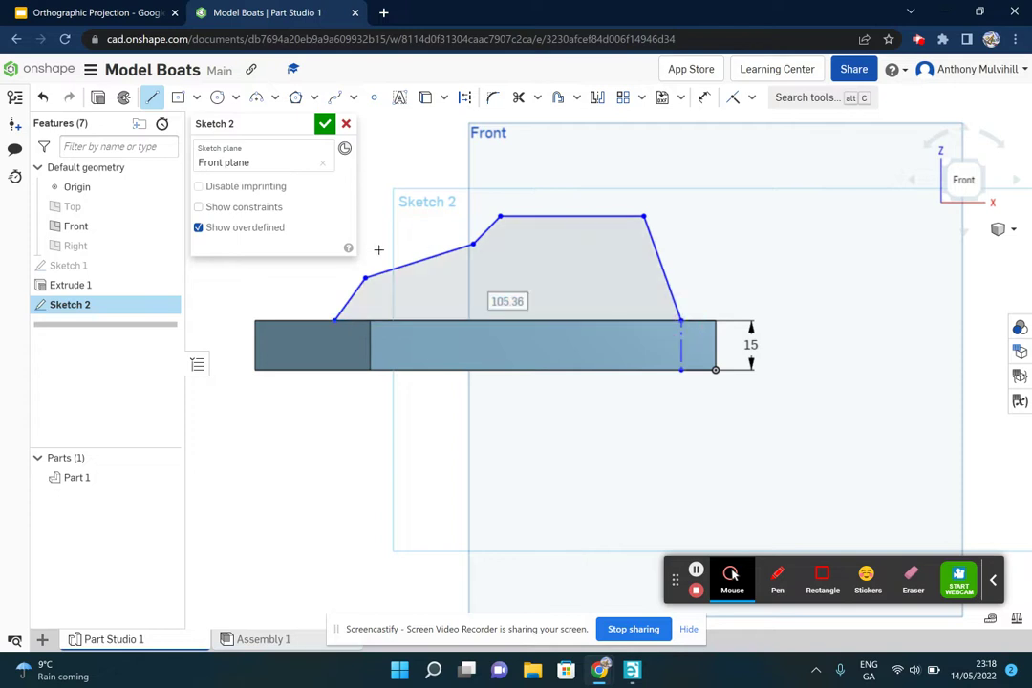
Step: Dimension the cabin profile's rear base corner 10 mm horizontally from the hull's stern corner
{"action": "mouse_move", "coordinate": [559, 272]}
{"action": "right_mouse_down"}
{"action": "mouse_move", "coordinate": [606, 307]}
{"action": "mouse_move", "coordinate": [627, 304]}
{"action": "mouse_move", "coordinate": [593, 279]}
{"action": "mouse_move", "coordinate": [570, 288]}
{"action": "right_mouse_up"}
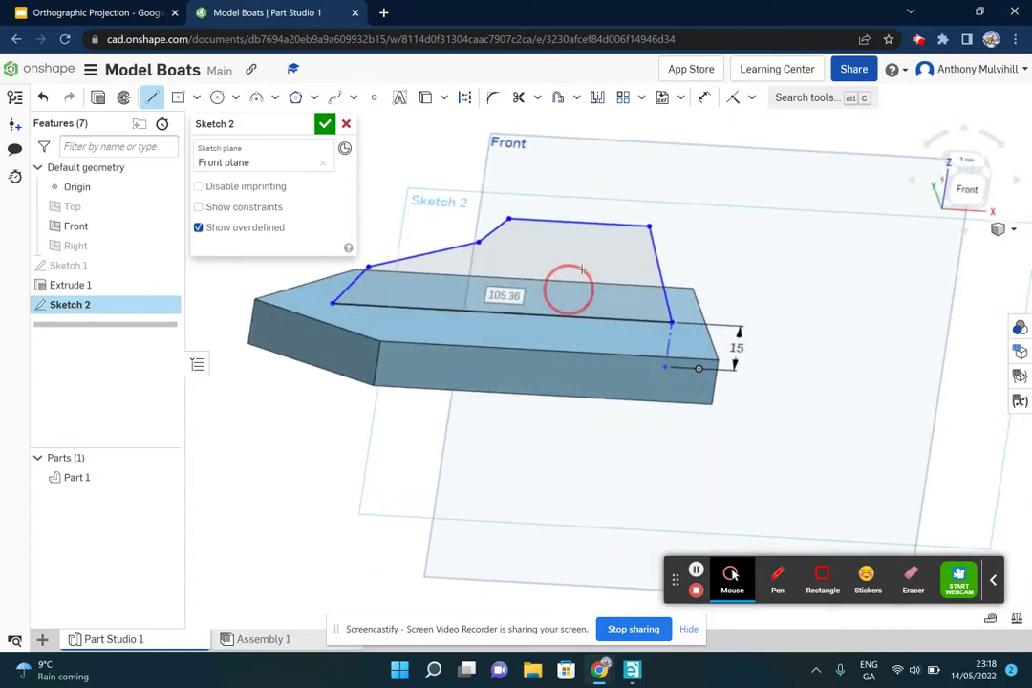
{"action": "left_click", "coordinate": [970, 188]}
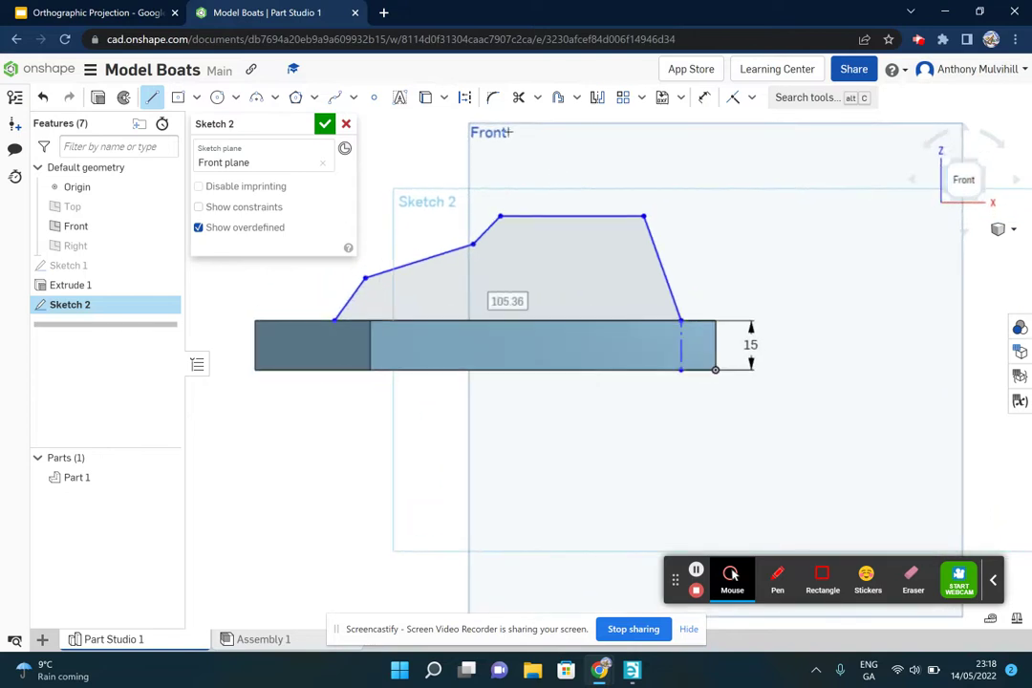
{"action": "left_click", "coordinate": [703, 98]}
{"action": "scroll", "coordinate": [709, 300], "scroll_direction": "up", "scroll_amount": 3}
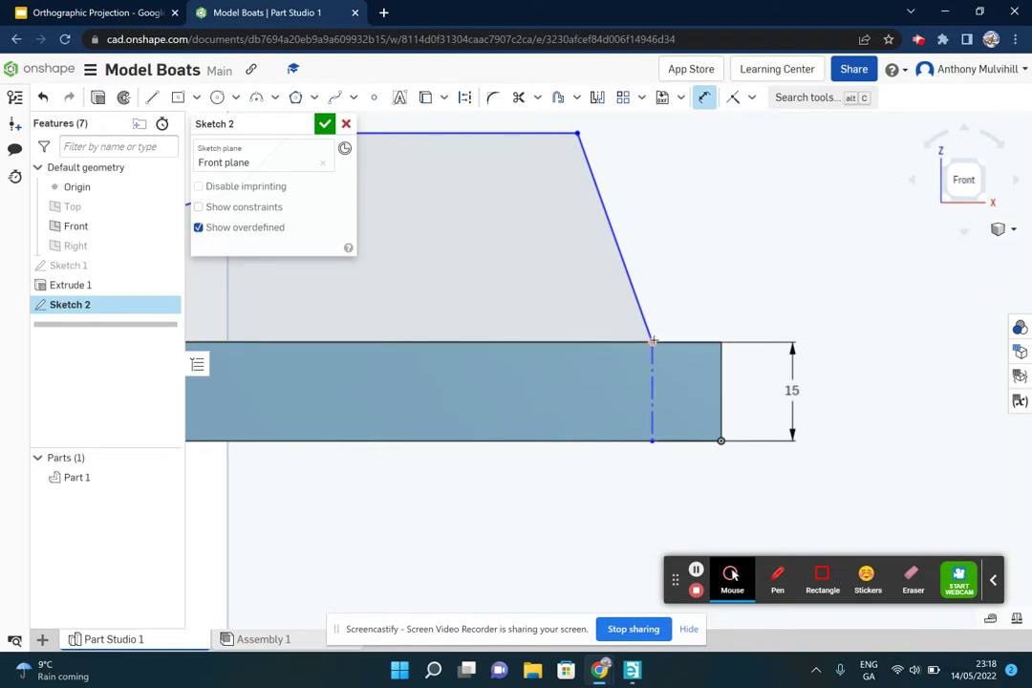
{"action": "left_click", "coordinate": [652, 341]}
{"action": "left_click", "coordinate": [721, 342]}
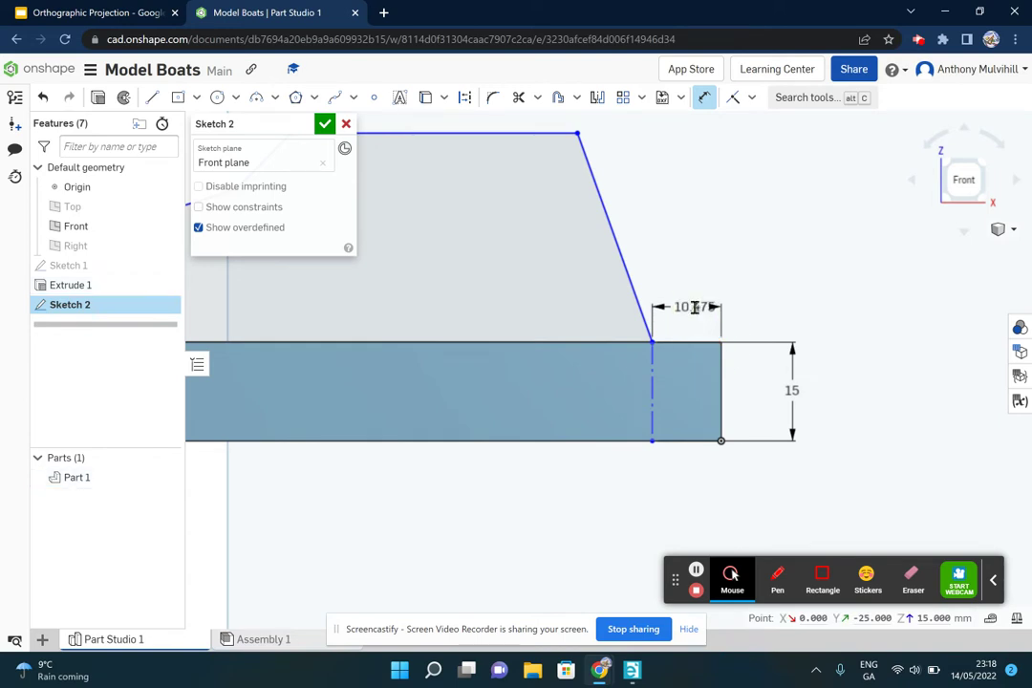
{"action": "left_click", "coordinate": [696, 308]}
{"action": "type", "text": "10"}
{"action": "key", "text": "Return"}
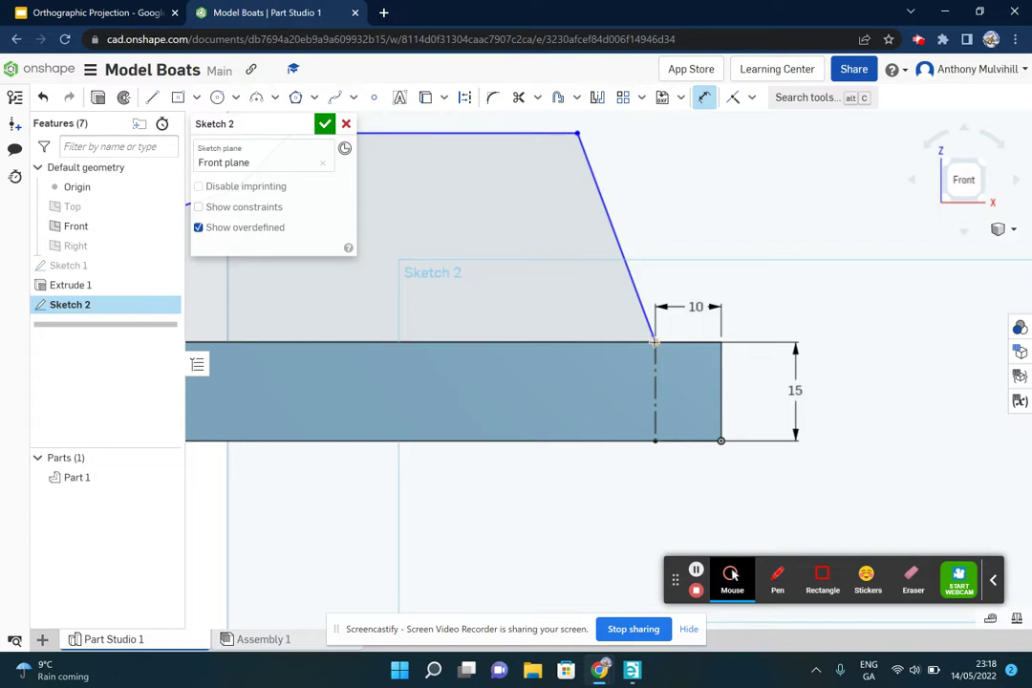
Step: Dimension the horizontal offset between the two ends of the cabin's slanted rear line to 10 mm
{"action": "left_click", "coordinate": [577, 132]}
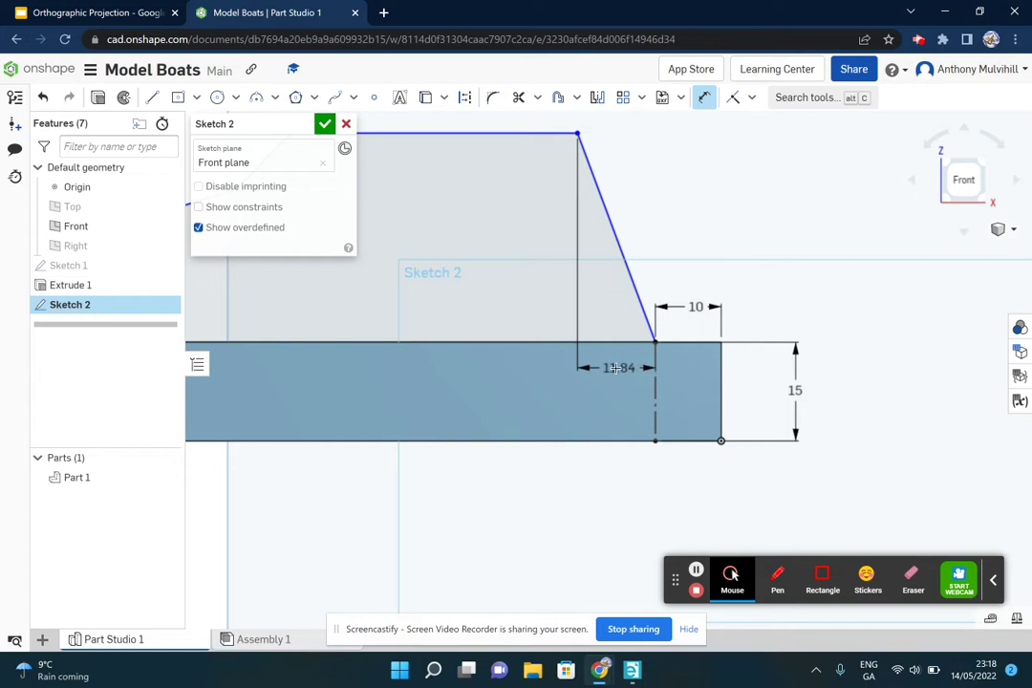
{"action": "left_click", "coordinate": [617, 367]}
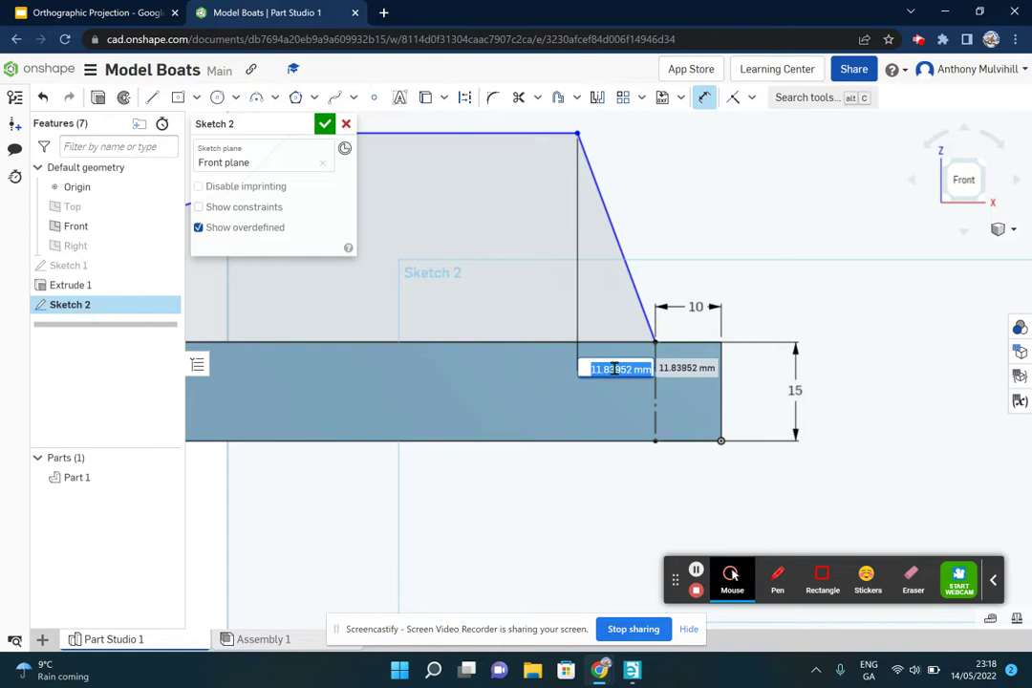
{"action": "type", "text": "10"}
{"action": "key", "text": "Return"}
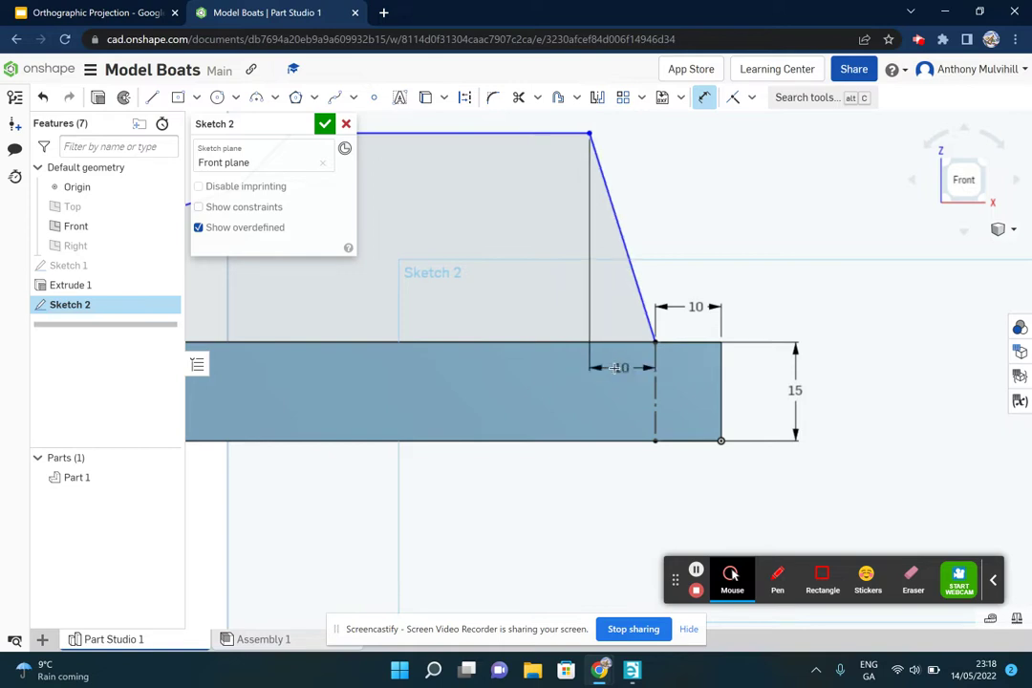
Step: Dimension the vertical distance between the cabin profile's roof and base lines to 30 mm
{"action": "left_click", "coordinate": [537, 135]}
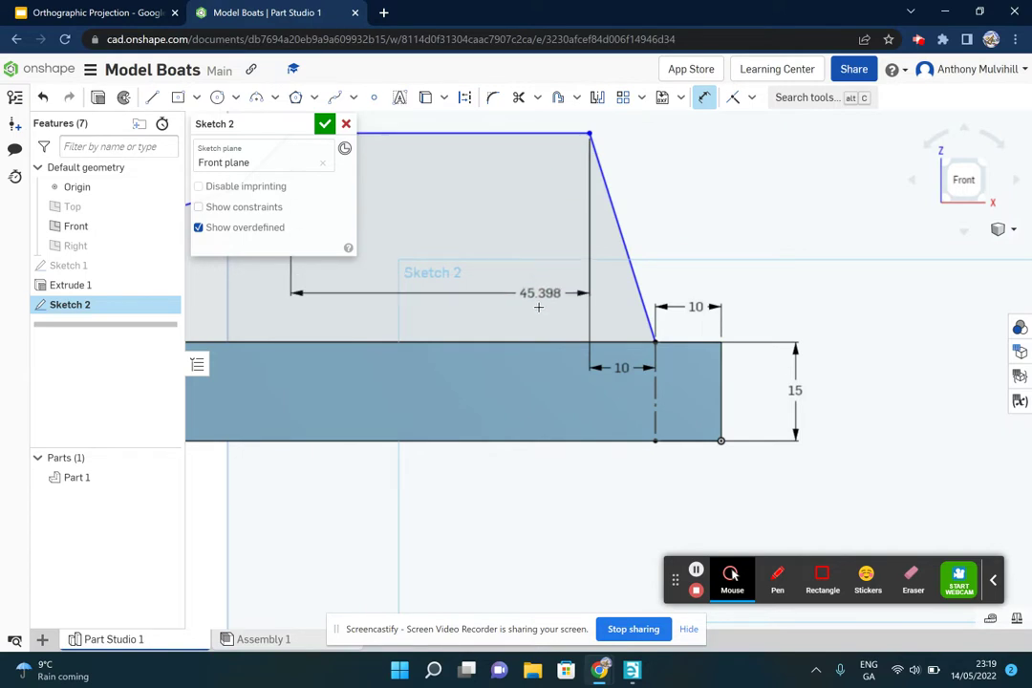
{"action": "left_click", "coordinate": [535, 341]}
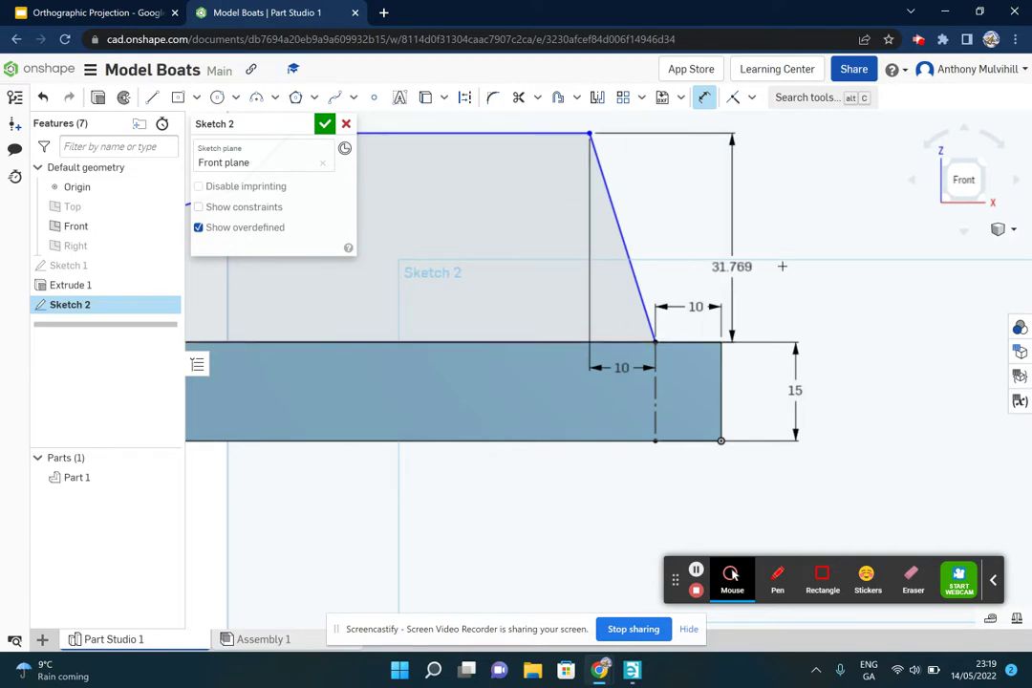
{"action": "left_click", "coordinate": [821, 278]}
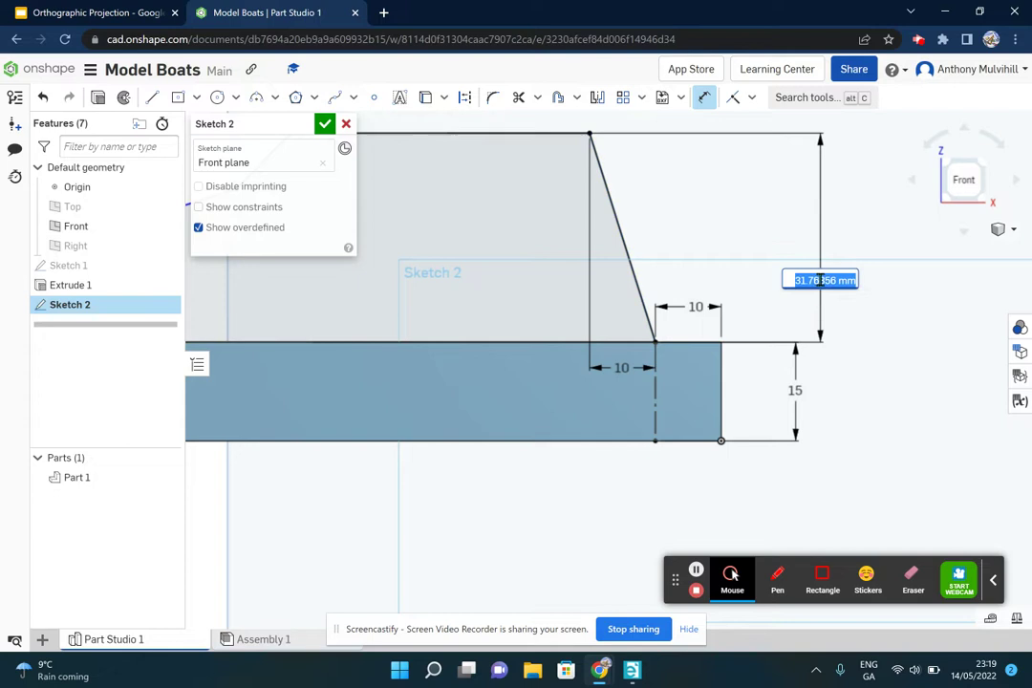
{"action": "type", "text": "30"}
{"action": "key", "text": "Return"}
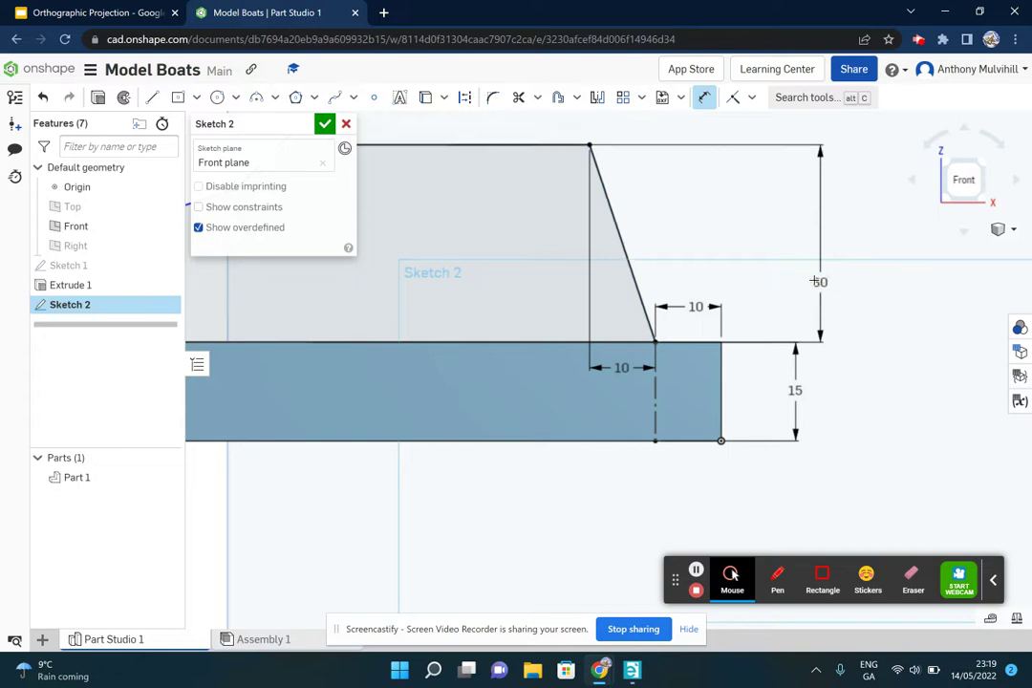
Step: Dimension the vertical offset between the two ends of the cabin's upper front line, just below the roof, to 10 mm
{"action": "scroll", "coordinate": [802, 272], "scroll_direction": "down", "scroll_amount": 3}
{"action": "scroll", "coordinate": [532, 233], "scroll_direction": "up", "scroll_amount": 3}
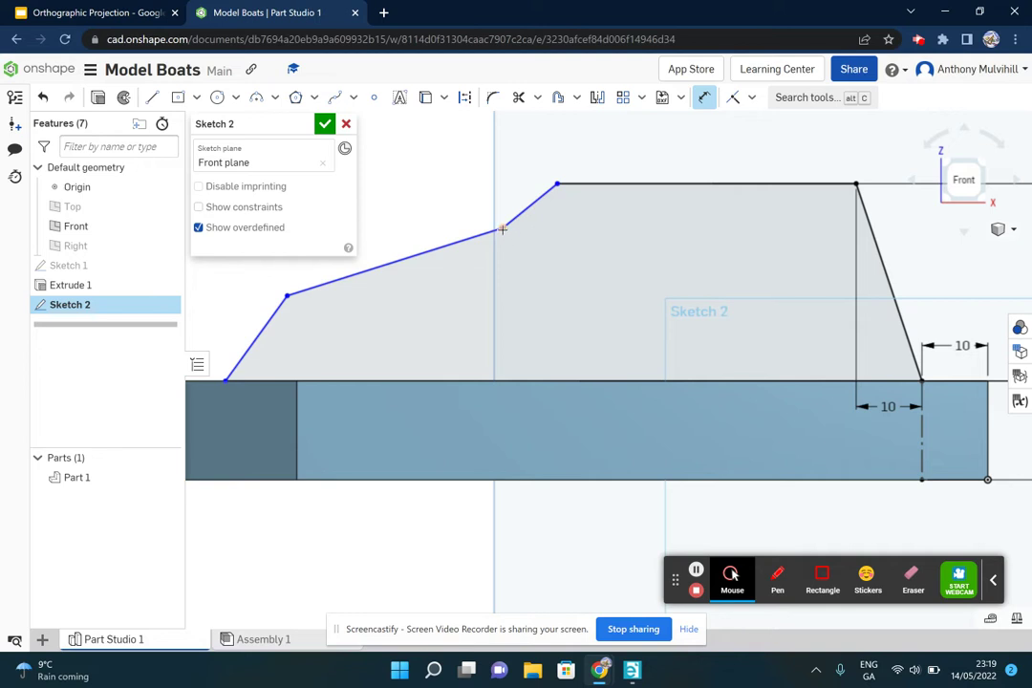
{"action": "left_click", "coordinate": [502, 229]}
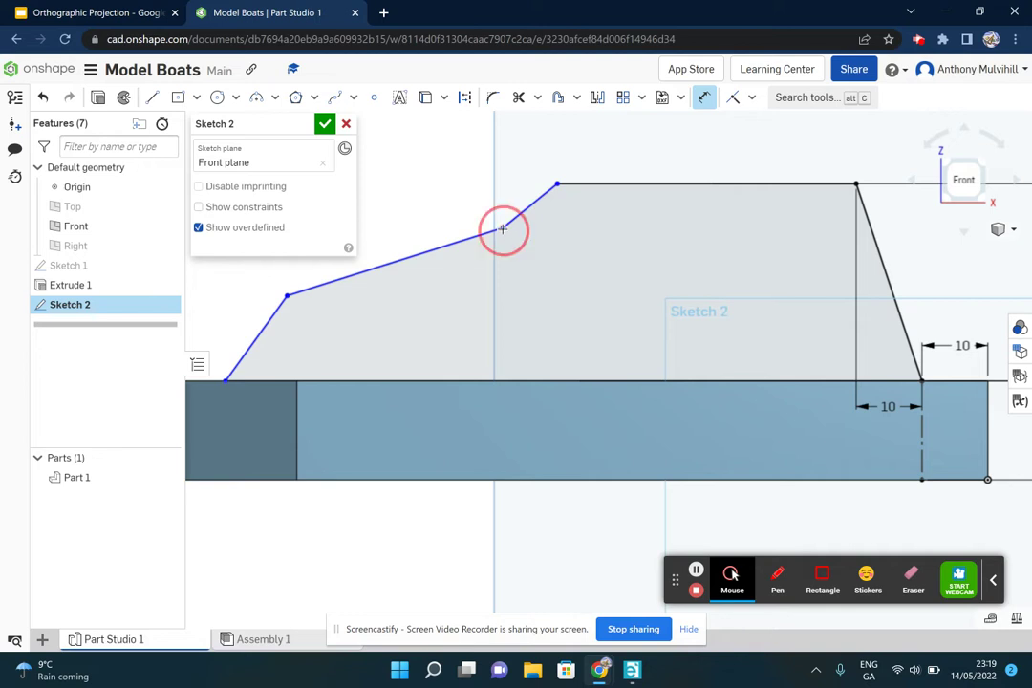
{"action": "left_click", "coordinate": [558, 183]}
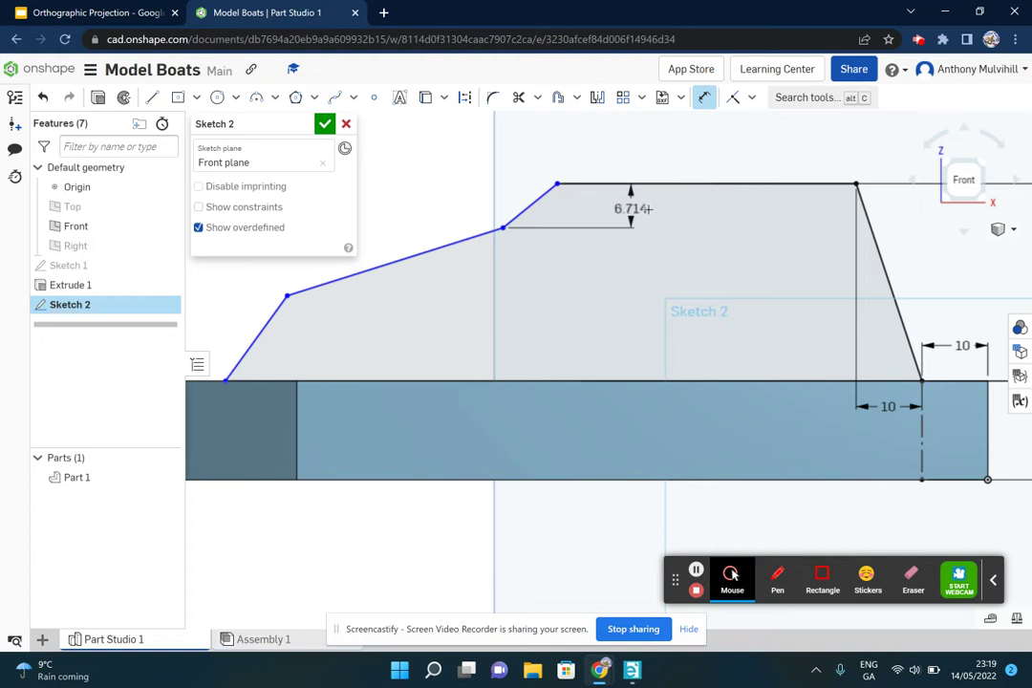
{"action": "left_click", "coordinate": [635, 210]}
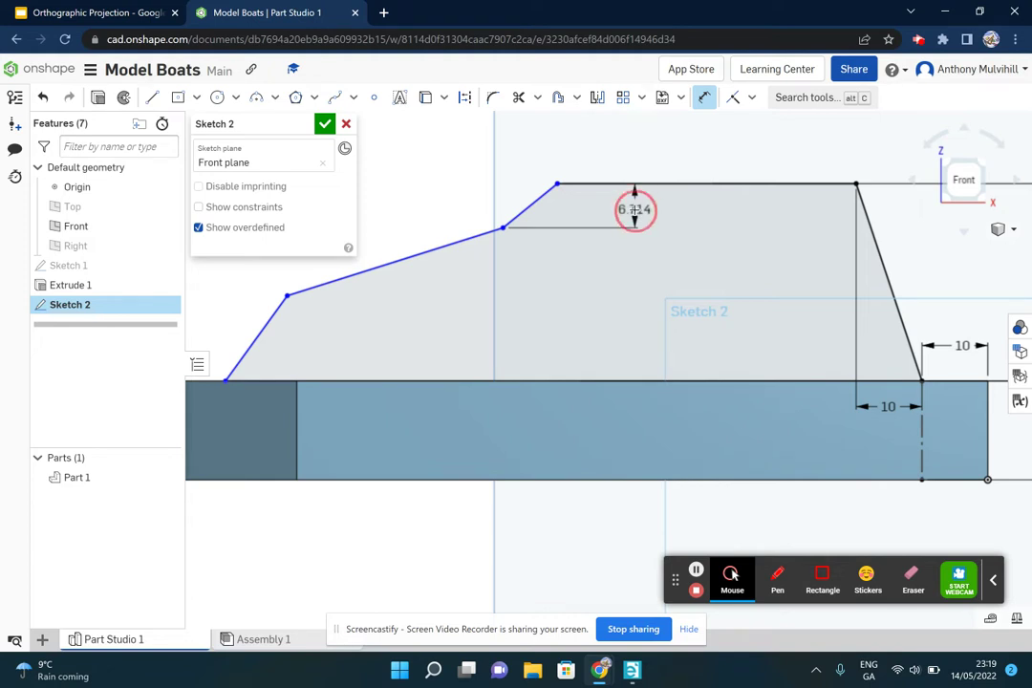
{"action": "type", "text": "1"}
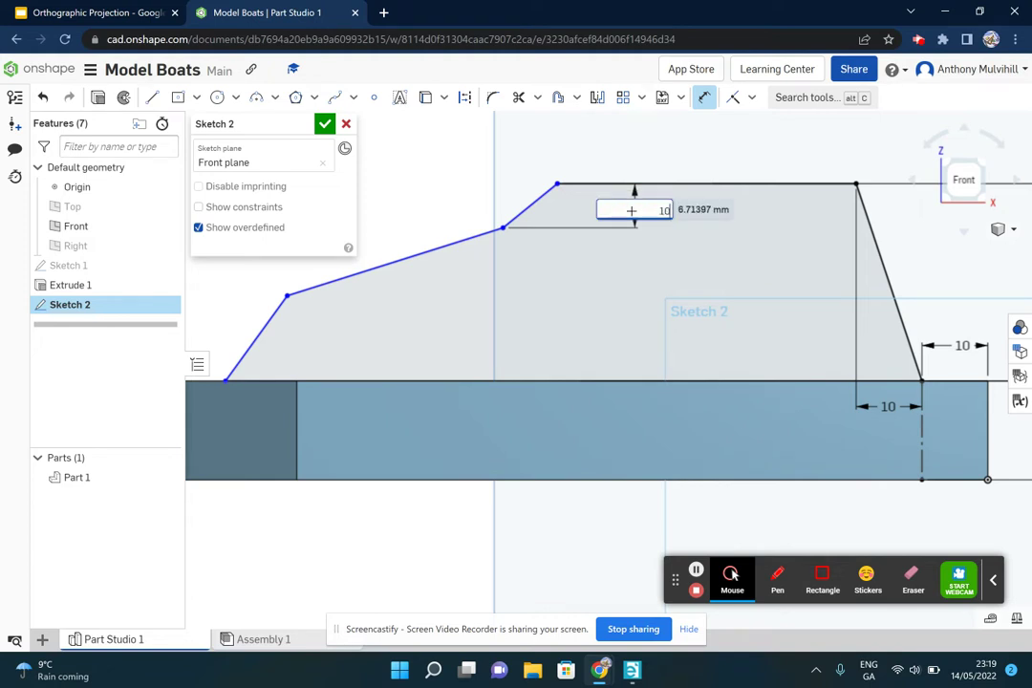
{"action": "type", "text": "0"}
{"action": "key", "text": "Return"}
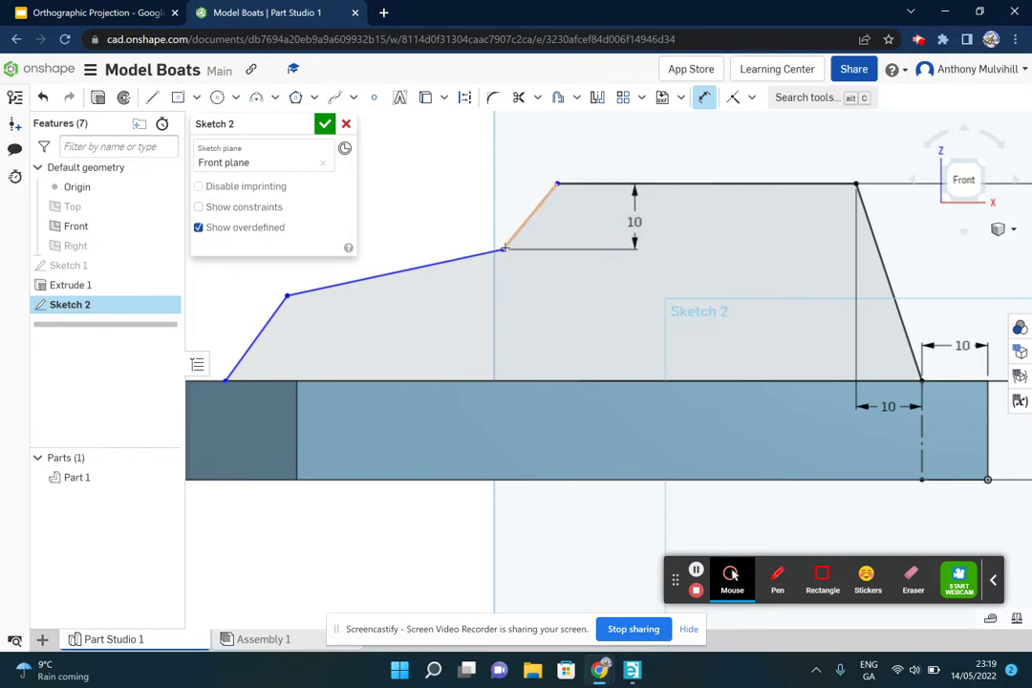
Step: Dimension the vertical offset between the two ends of the cabin's long sloping bonnet line to 10 mm
{"action": "left_click", "coordinate": [502, 249]}
{"action": "left_click", "coordinate": [286, 296]}
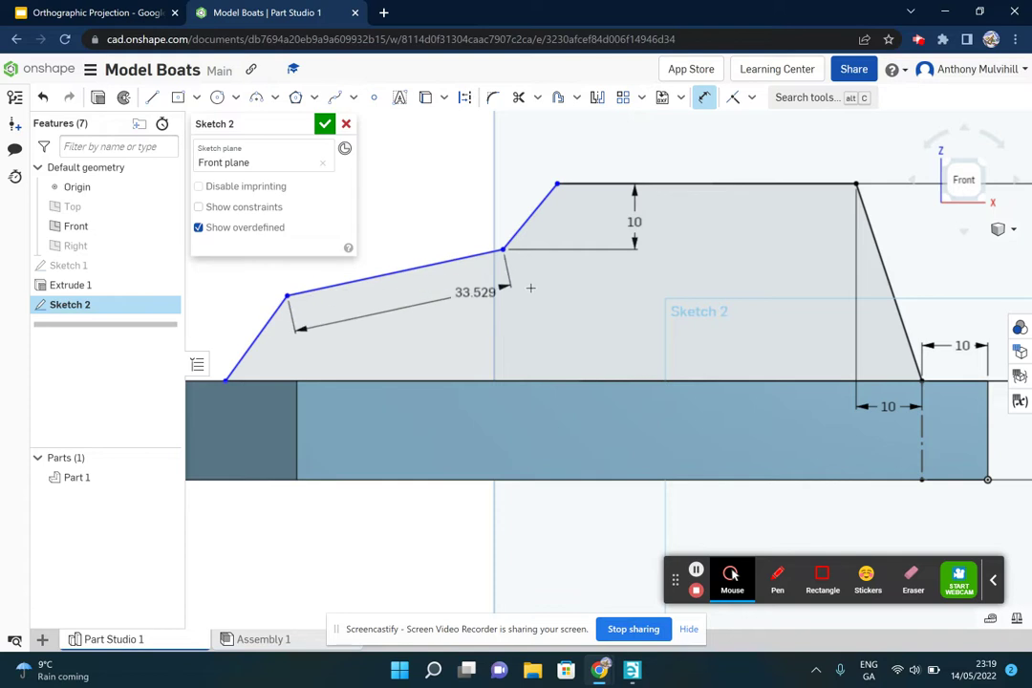
{"action": "left_click", "coordinate": [635, 274]}
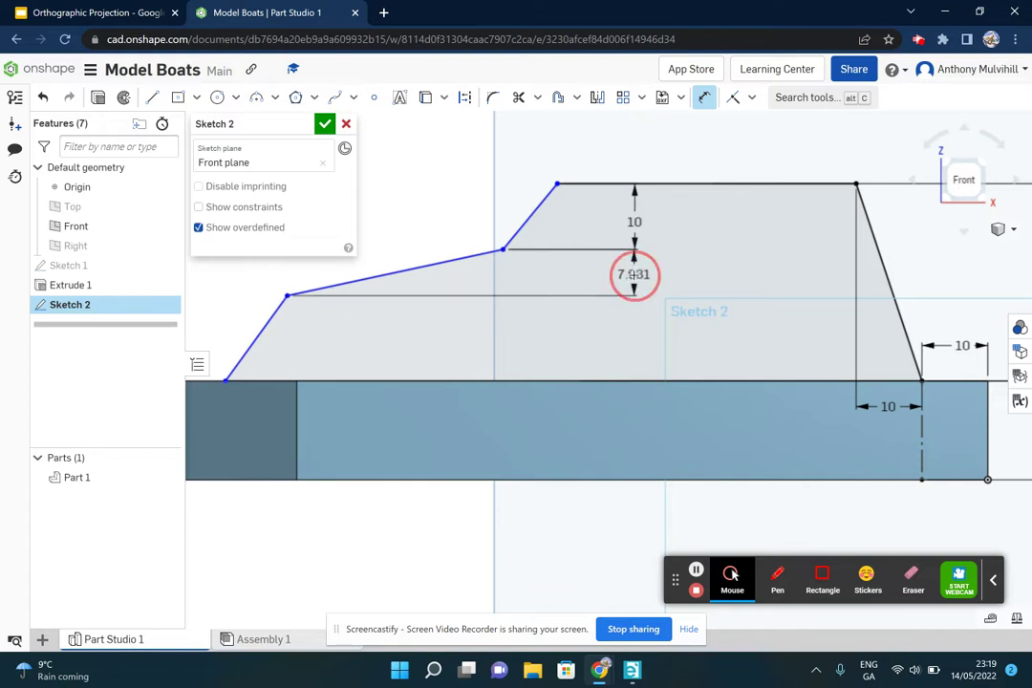
{"action": "type", "text": "1"}
{"action": "type", "text": "0"}
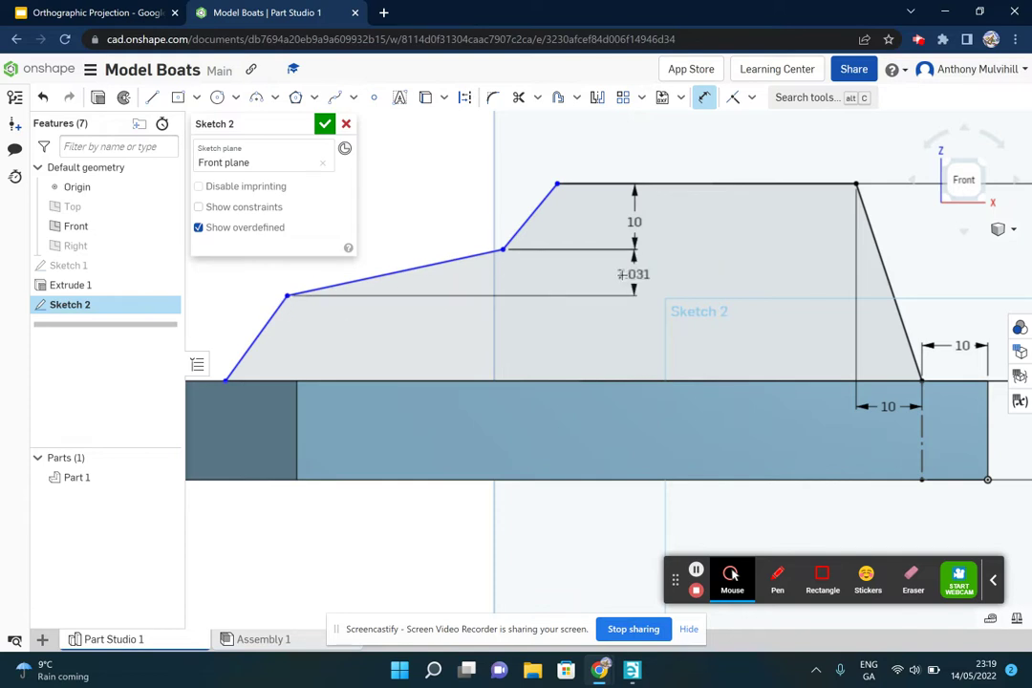
{"action": "key", "text": "Return"}
Step: Reposition the 30 mm cabin height dimension in line above the hull's 15 mm dimension
{"action": "scroll", "coordinate": [702, 293], "scroll_direction": "down", "scroll_amount": 5}
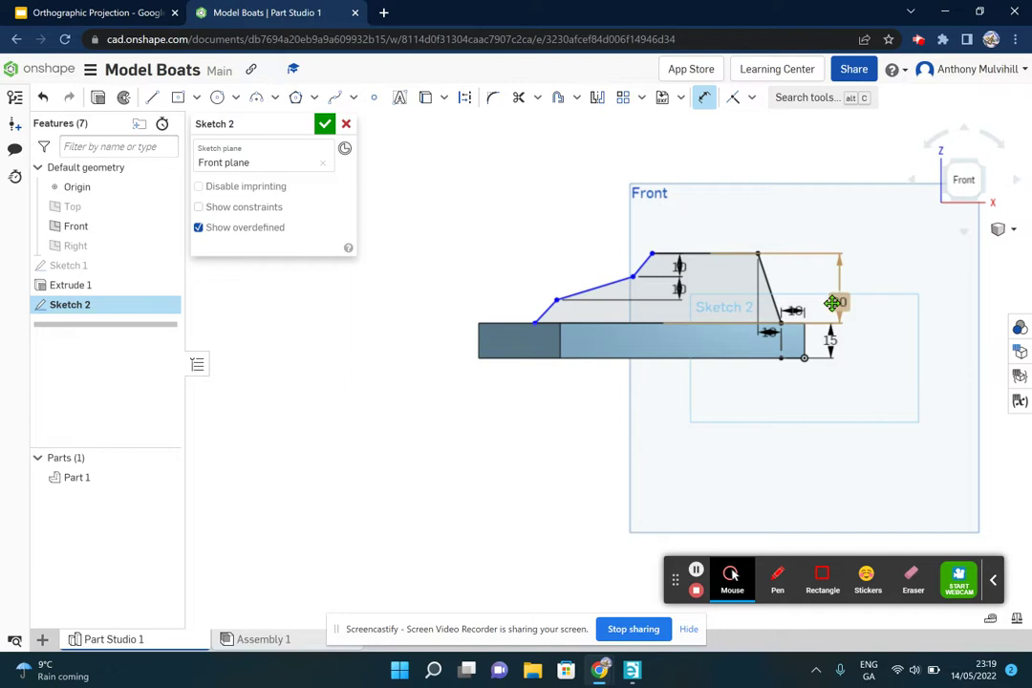
{"action": "scroll", "coordinate": [841, 298], "scroll_direction": "up", "scroll_amount": 5}
{"action": "left_click_drag", "start_coordinate": [836, 305], "coordinate": [832, 268]}
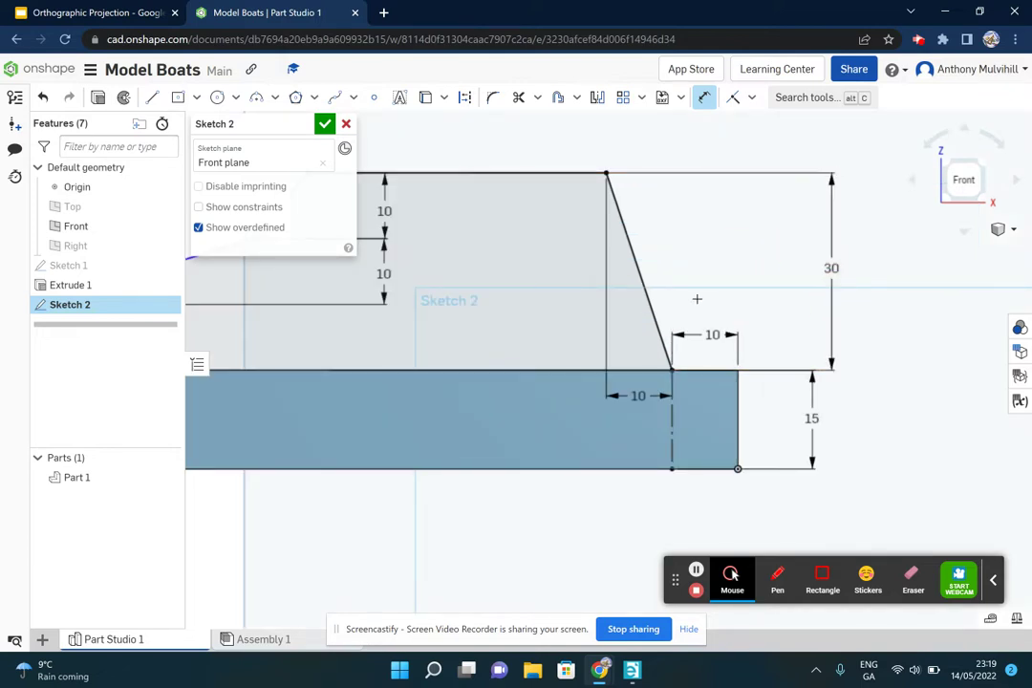
{"action": "left_click_drag", "start_coordinate": [832, 269], "coordinate": [813, 272]}
Step: Check the cabin lengths on the toy boat slide and dimension the cabin's roof line to 40 mm
{"action": "scroll", "coordinate": [719, 281], "scroll_direction": "down", "scroll_amount": 5}
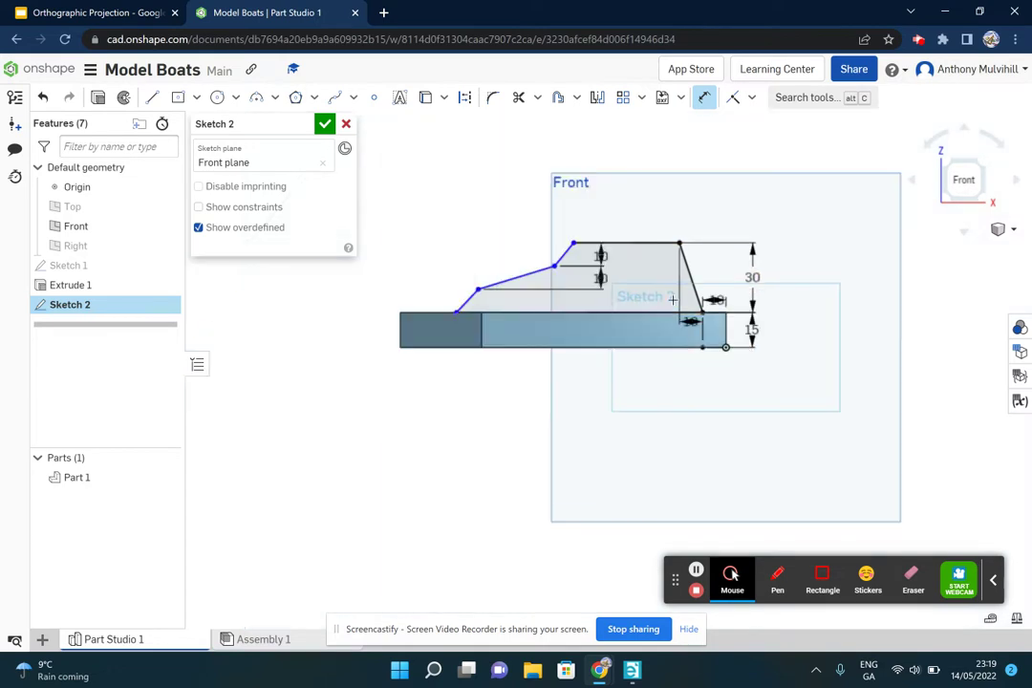
{"action": "scroll", "coordinate": [594, 280], "scroll_direction": "up", "scroll_amount": 5}
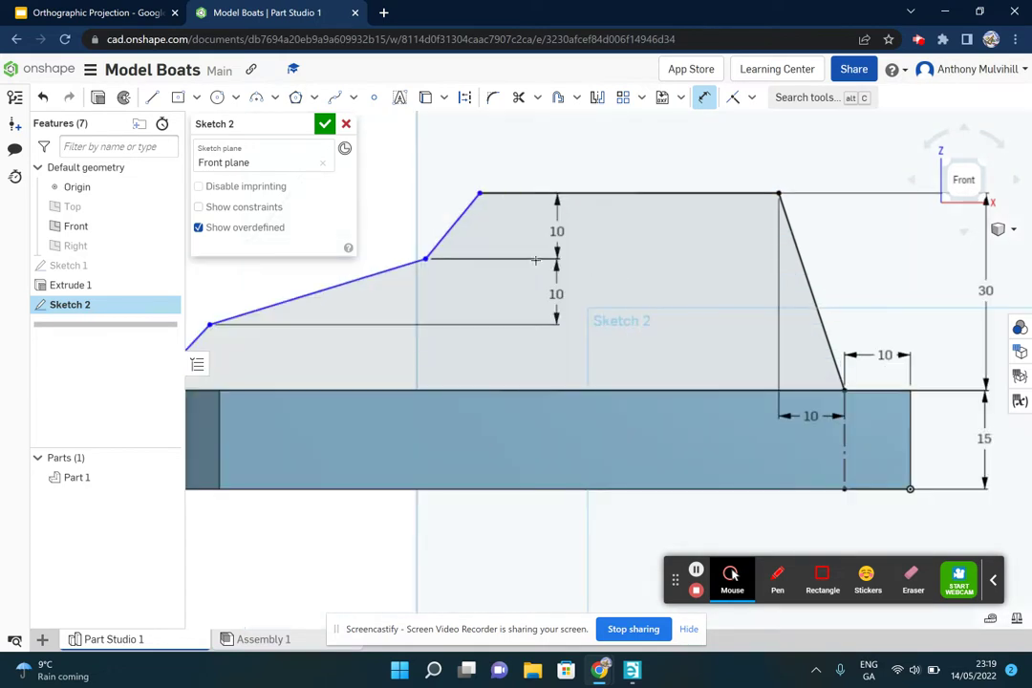
{"action": "scroll", "coordinate": [516, 247], "scroll_direction": "down", "scroll_amount": 2}
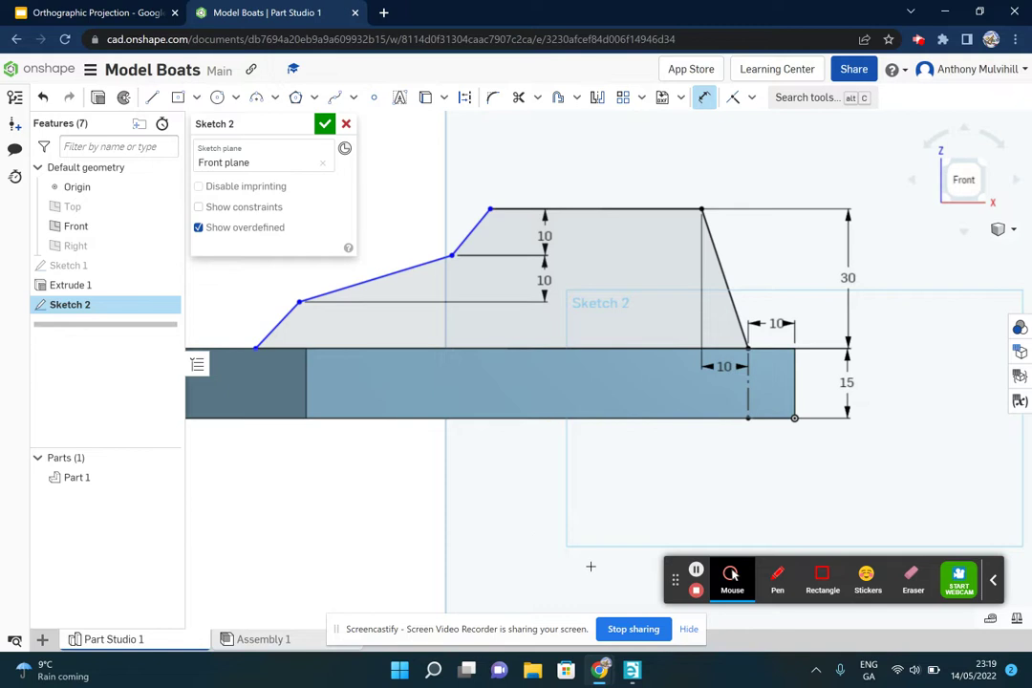
{"action": "left_click", "coordinate": [105, 12]}
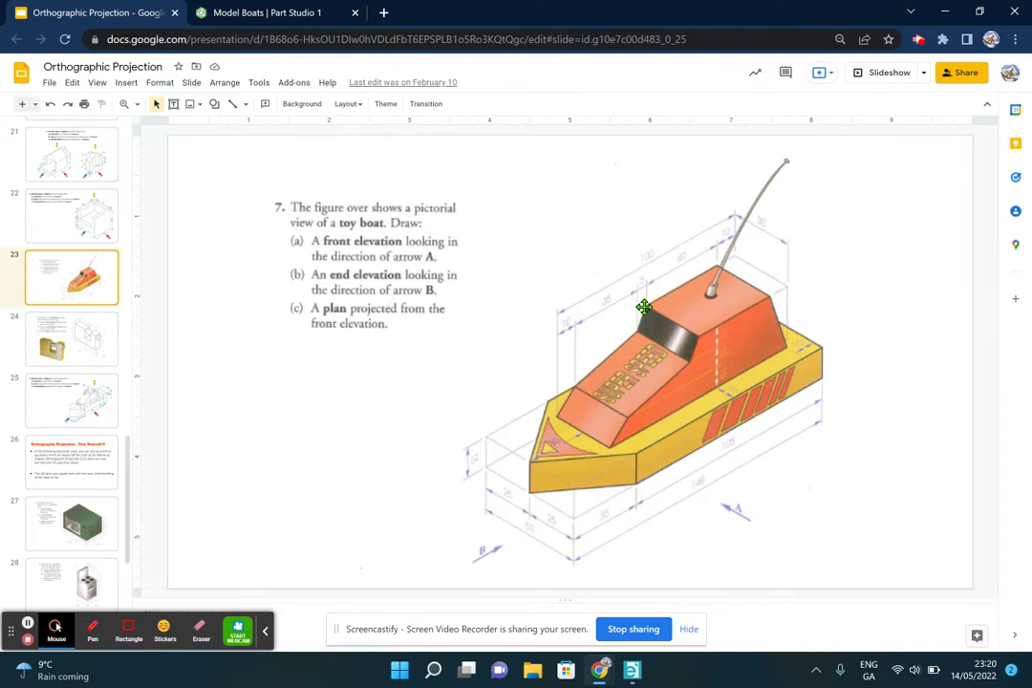
{"action": "left_click", "coordinate": [253, 12]}
{"action": "left_click", "coordinate": [607, 207]}
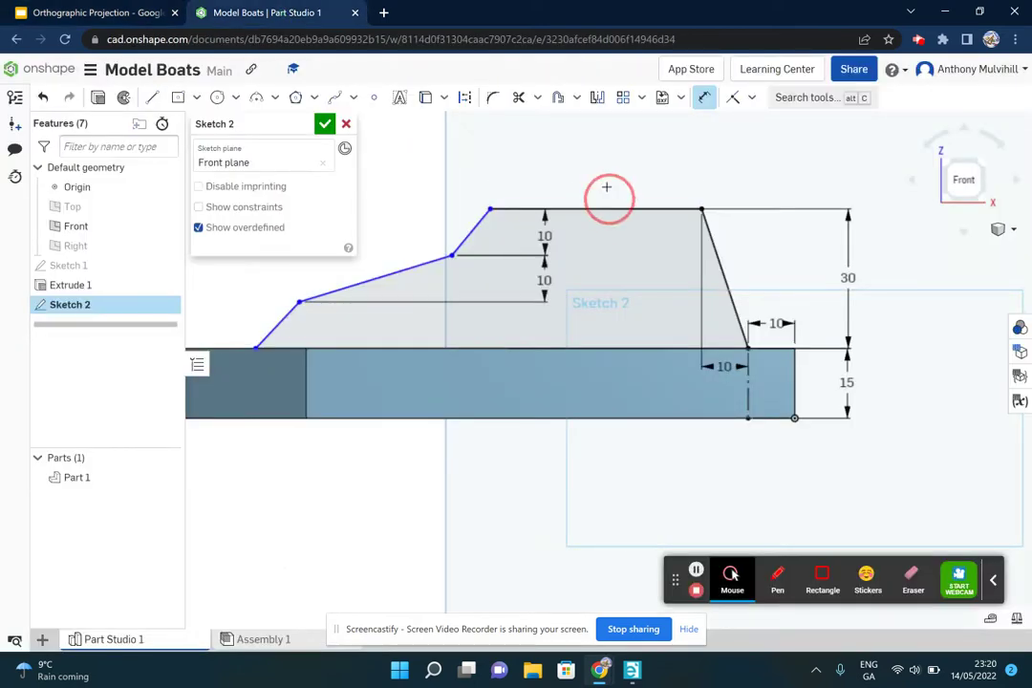
{"action": "left_click", "coordinate": [604, 174]}
{"action": "type", "text": "40"}
{"action": "key", "text": "Return"}
Step: Dimension the horizontal offset between the two ends of the cabin's upper front line to 5 mm
{"action": "scroll", "coordinate": [539, 229], "scroll_direction": "up", "scroll_amount": 2}
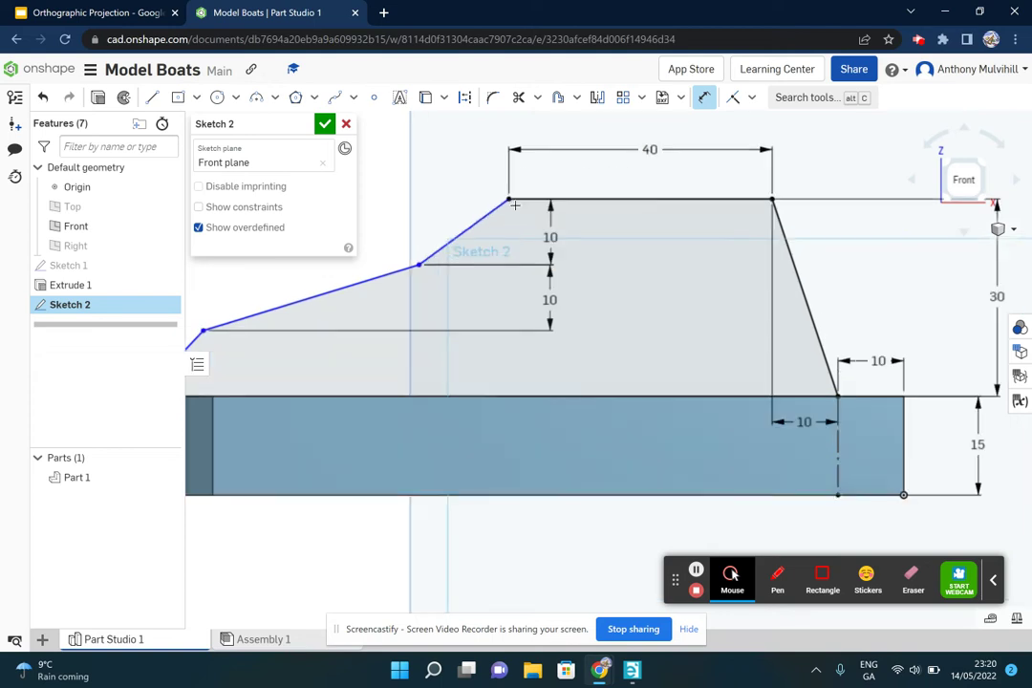
{"action": "left_click", "coordinate": [509, 202]}
{"action": "left_click", "coordinate": [417, 266]}
{"action": "left_click", "coordinate": [462, 159]}
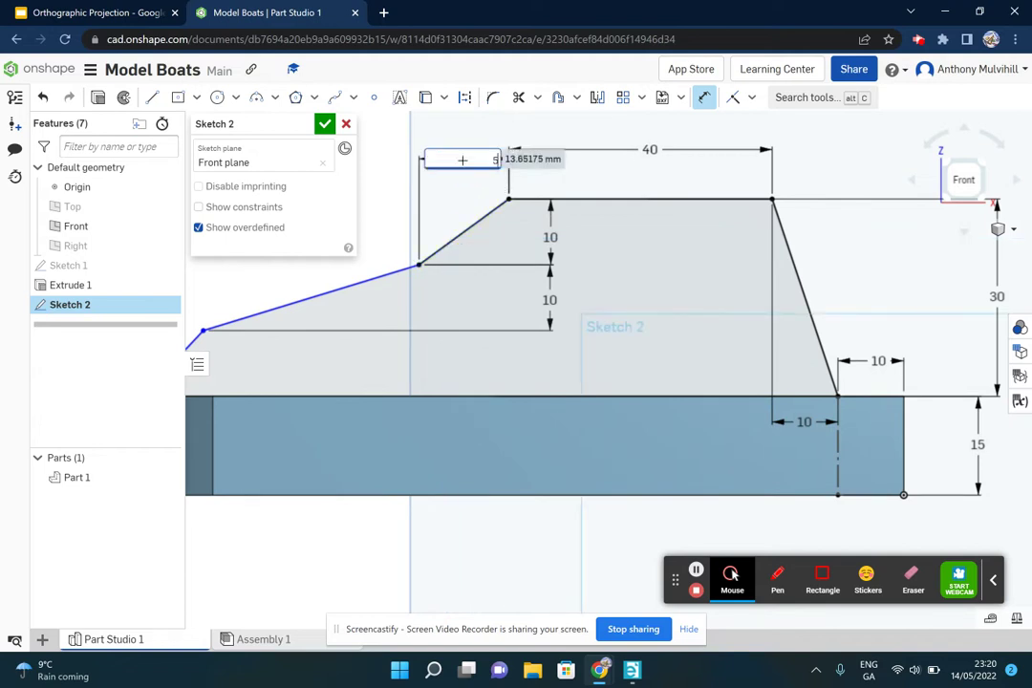
{"action": "key", "text": "Return"}
Step: Dimension the horizontal offset between the two ends of the cabin's long sloping bonnet line to 35 mm
{"action": "left_click", "coordinate": [474, 266]}
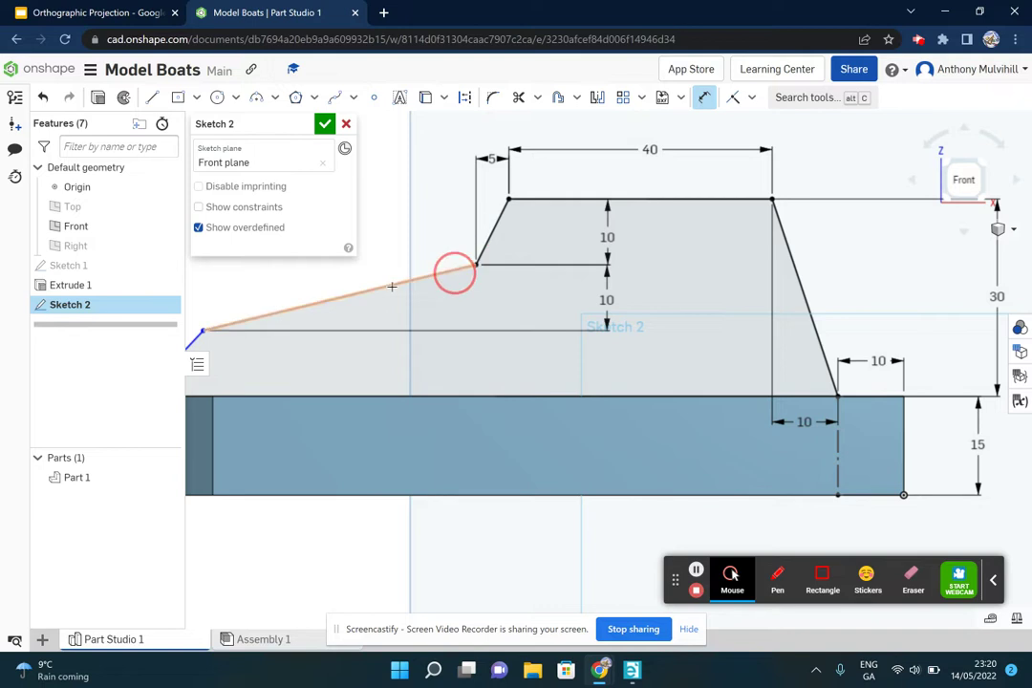
{"action": "left_click", "coordinate": [203, 329]}
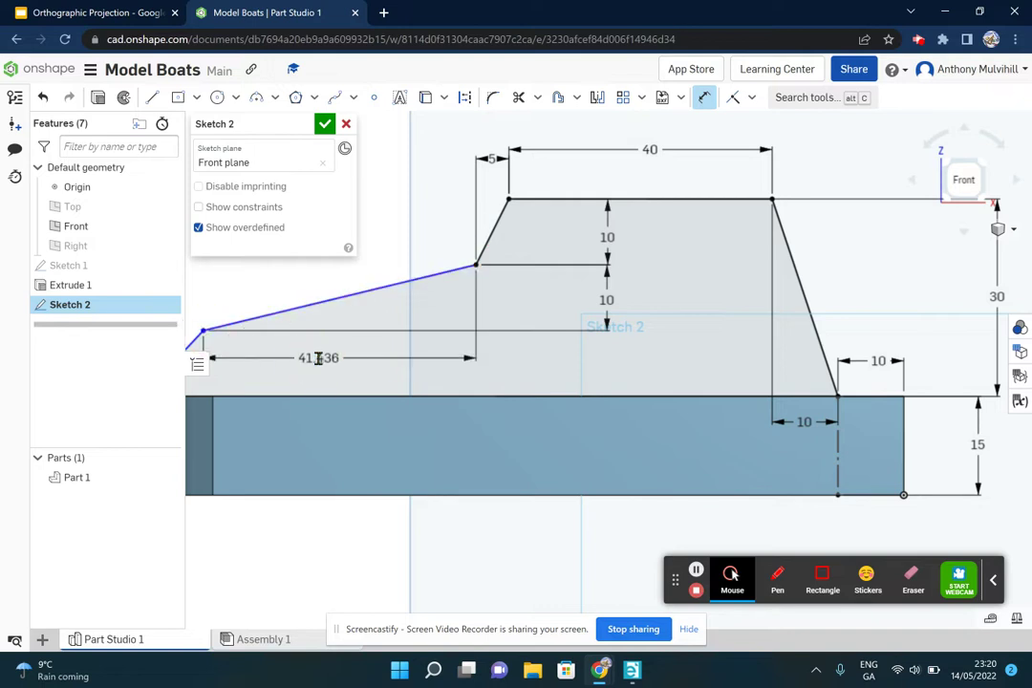
{"action": "left_click", "coordinate": [319, 357]}
{"action": "type", "text": "35"}
{"action": "key", "text": "Return"}
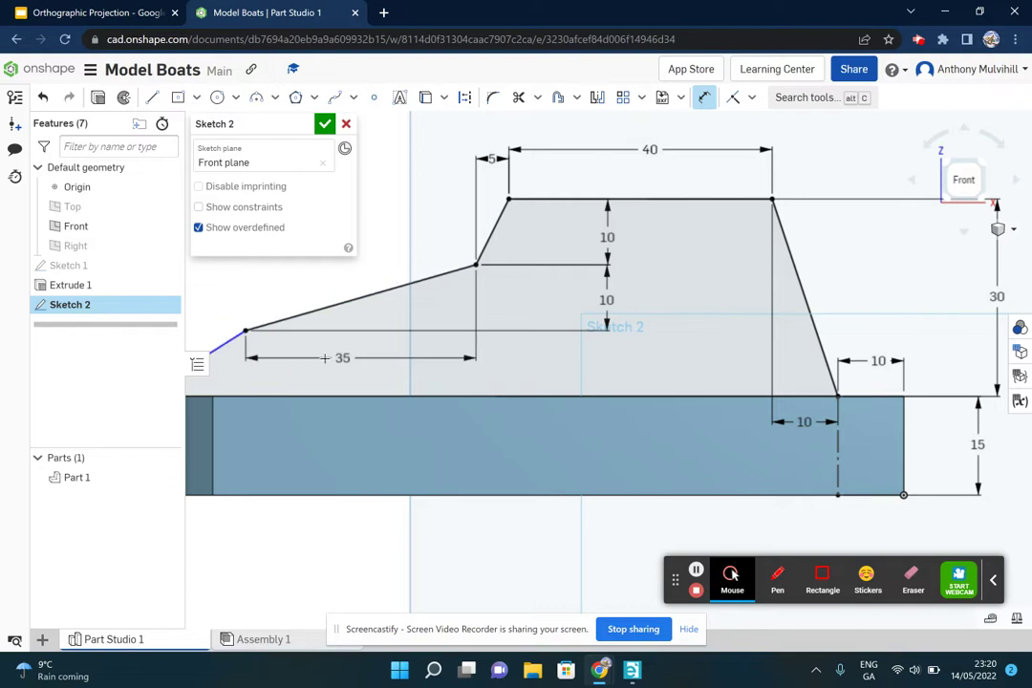
Step: Dimension the horizontal offset of the cabin's lowest front line to 10 mm and compare it with the toy boat slide
{"action": "scroll", "coordinate": [376, 350], "scroll_direction": "down", "scroll_amount": 3}
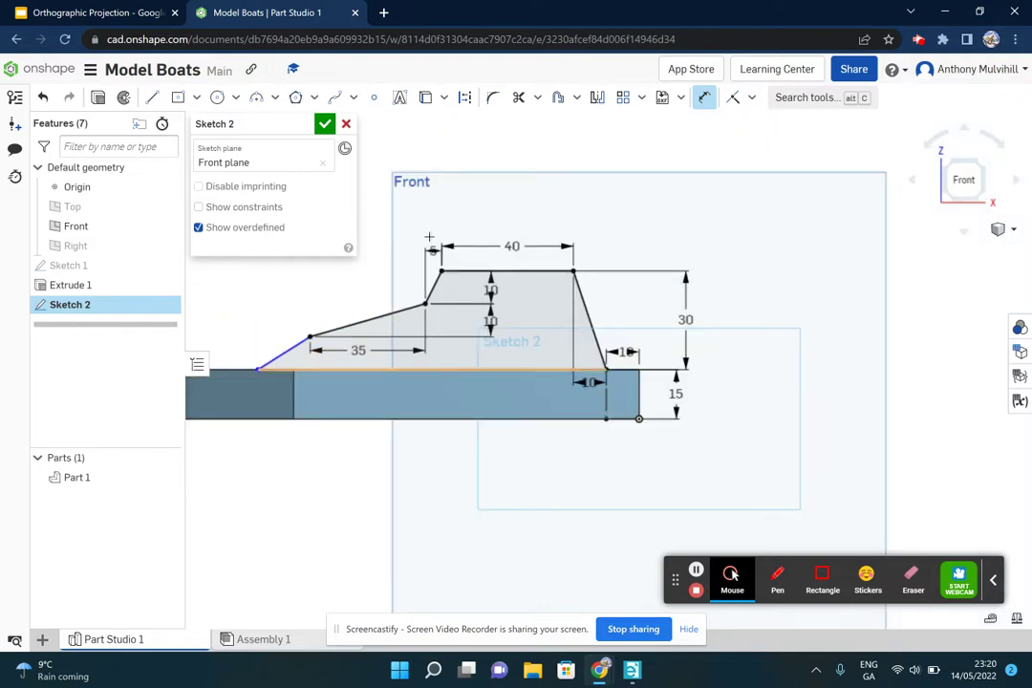
{"action": "left_click", "coordinate": [311, 337]}
{"action": "left_click", "coordinate": [256, 368]}
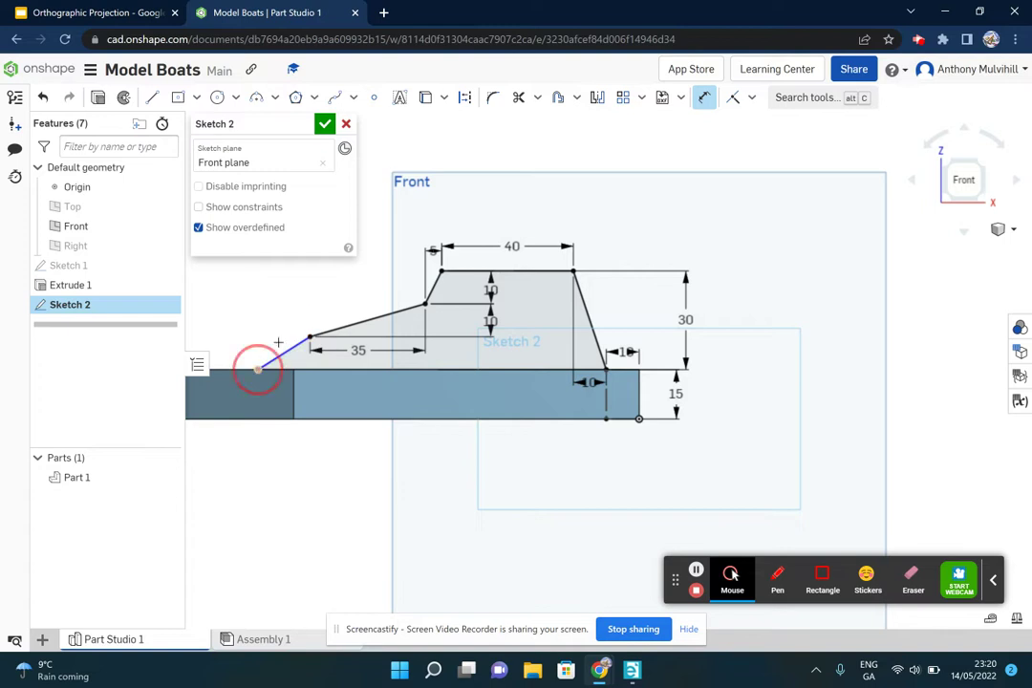
{"action": "left_click", "coordinate": [284, 314]}
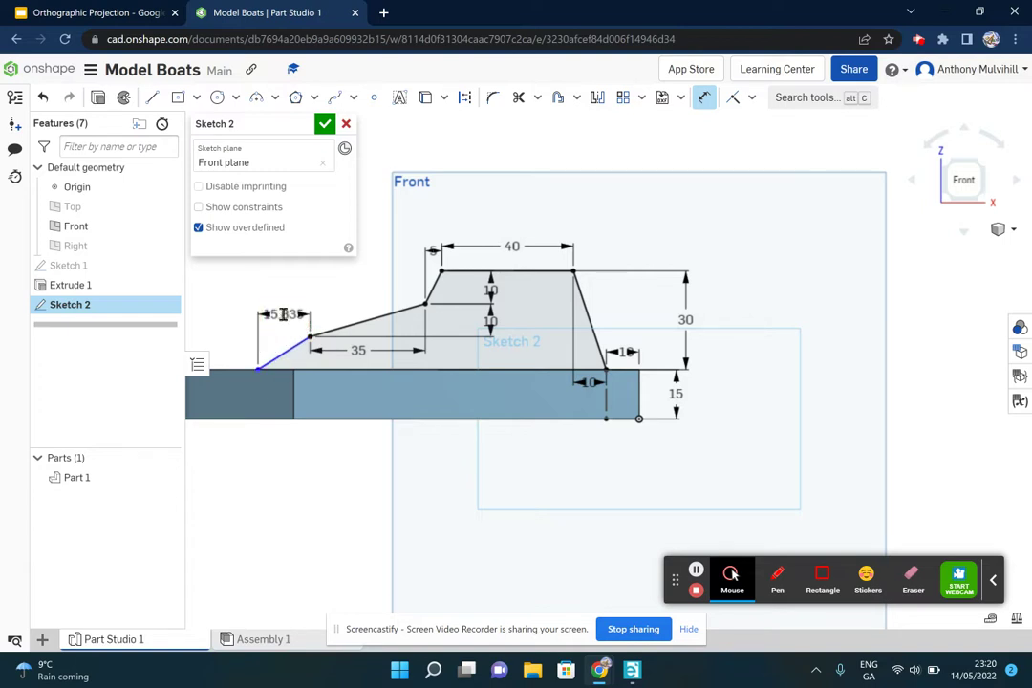
{"action": "type", "text": "15"}
{"action": "key", "text": "Return"}
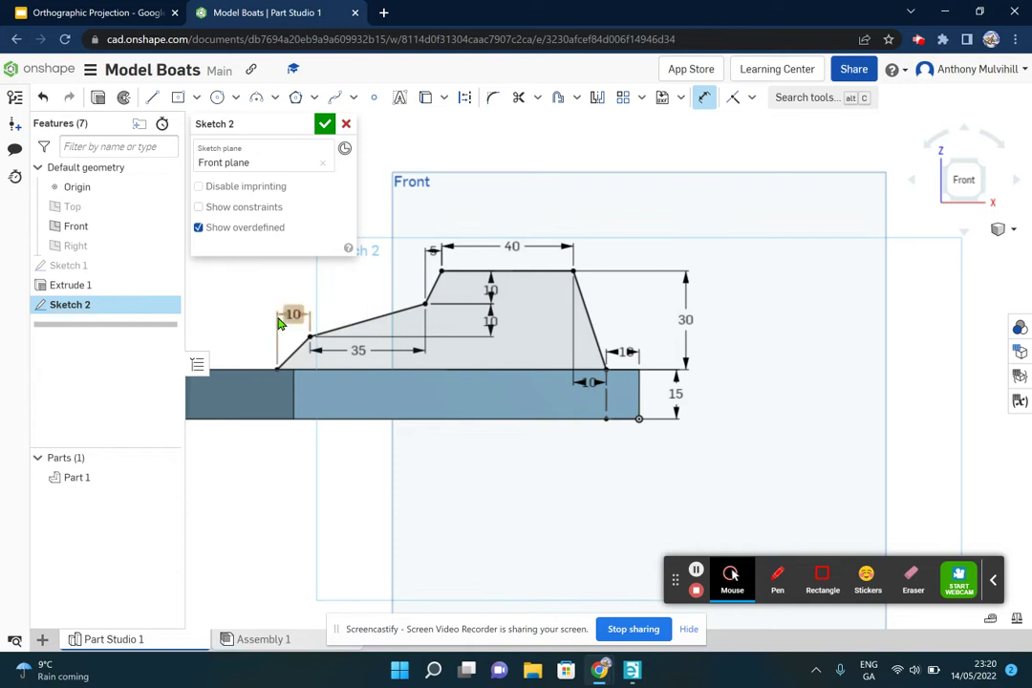
{"action": "left_click", "coordinate": [95, 13]}
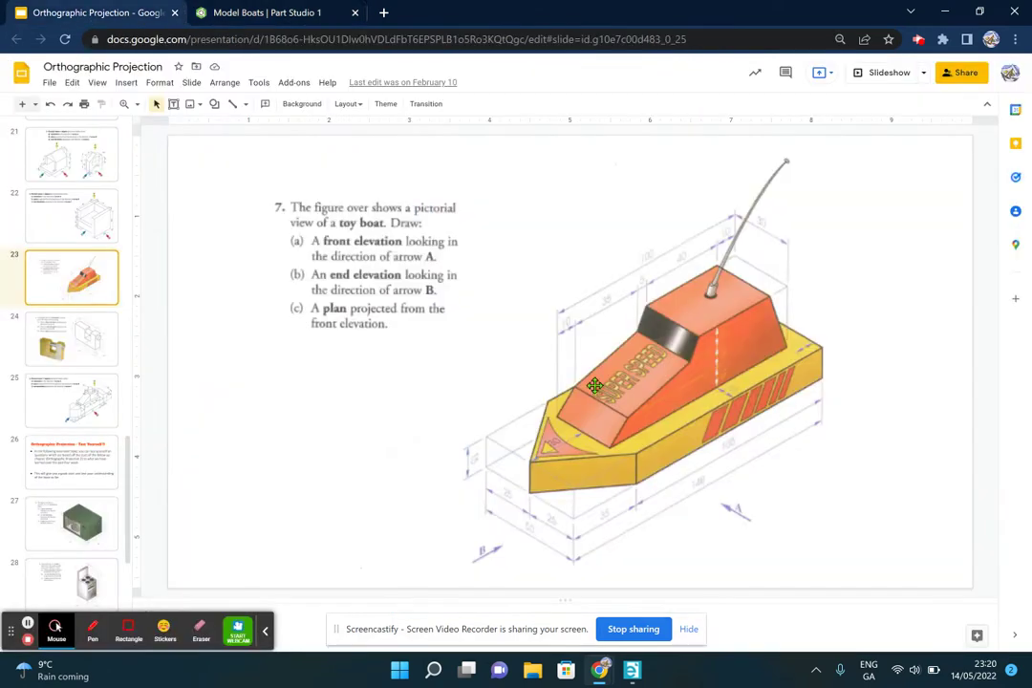
{"action": "left_click", "coordinate": [267, 13]}
Step: Hide the Front plane and finish the cabin profile sketch
{"action": "right_click_drag", "start_coordinate": [424, 366], "coordinate": [441, 382]}
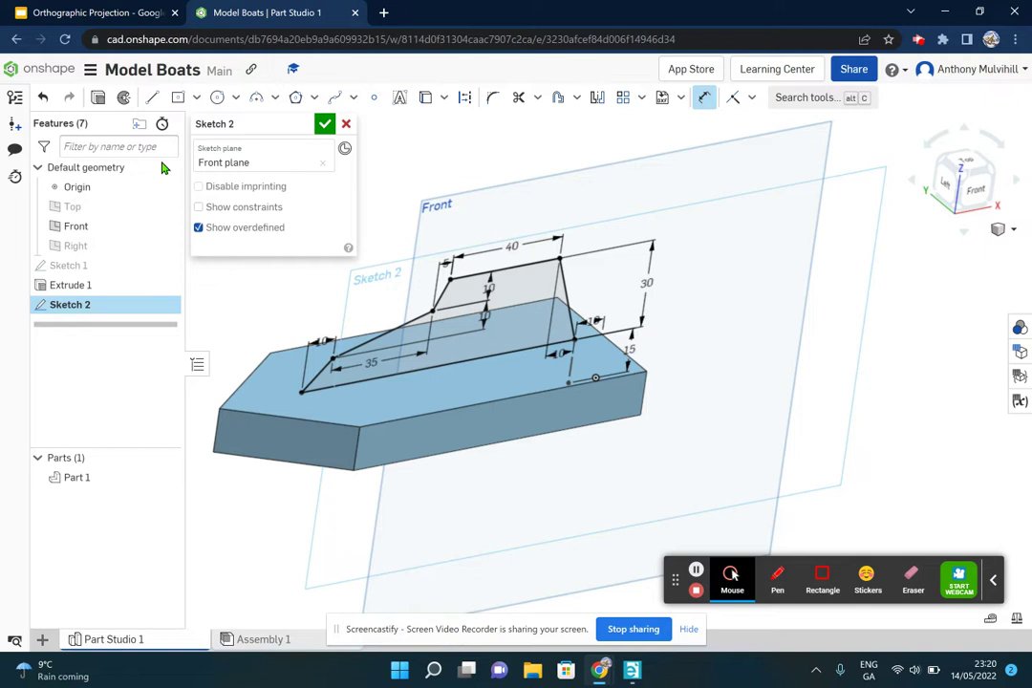
{"action": "left_click", "coordinate": [166, 227]}
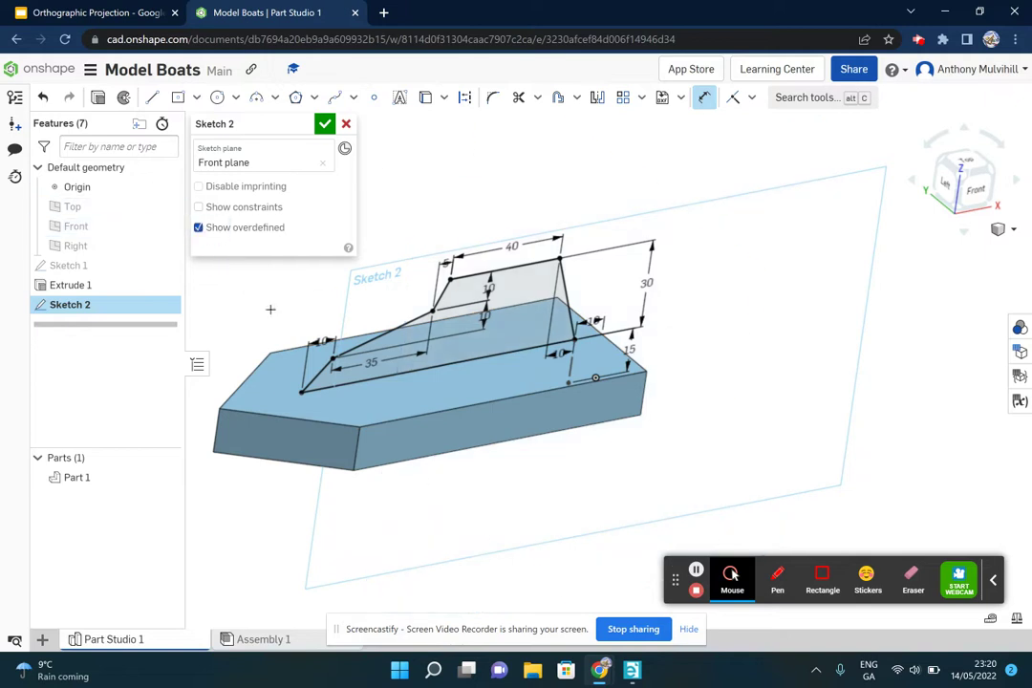
{"action": "right_click_drag", "start_coordinate": [822, 158], "coordinate": [675, 324]}
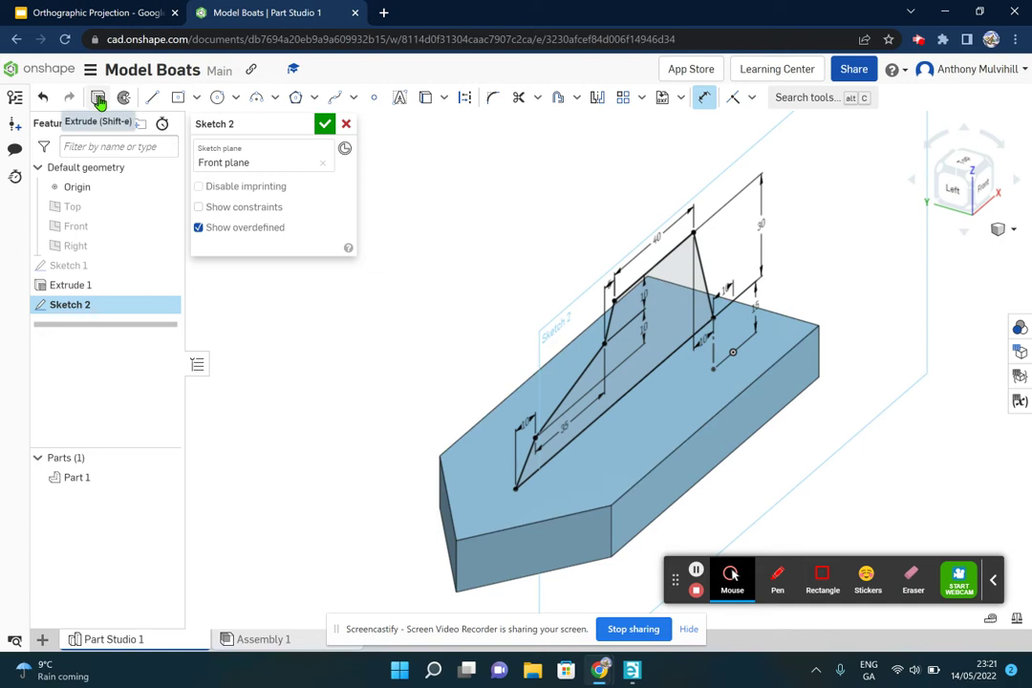
{"action": "left_click", "coordinate": [325, 126]}
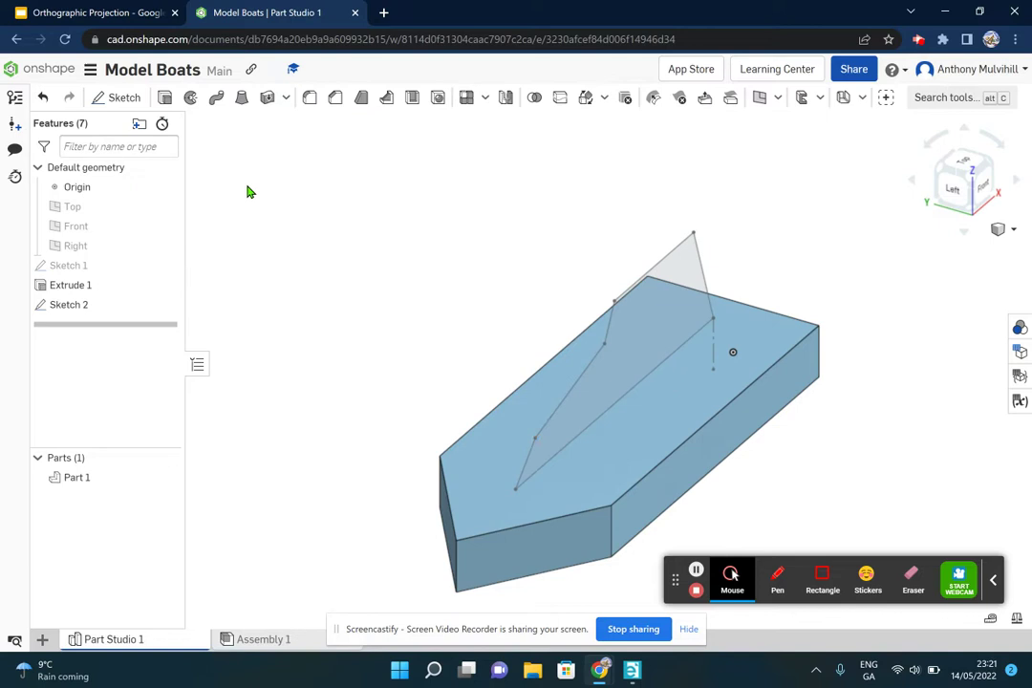
{"action": "left_click", "coordinate": [91, 283]}
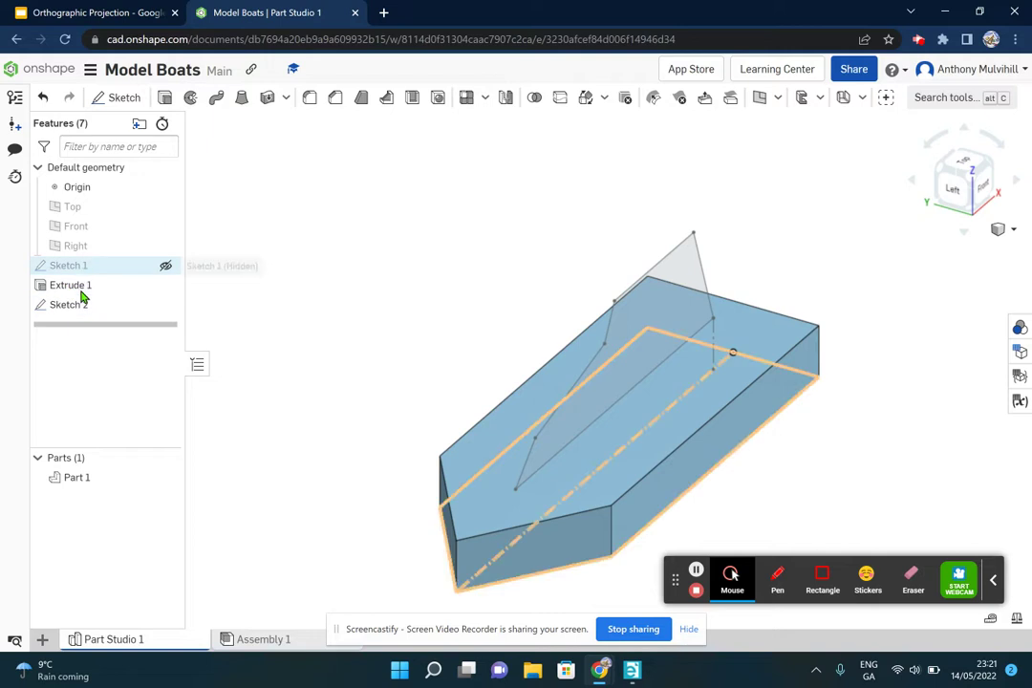
Step: Extrude the cabin profile as an addition to the hull with a blind depth of 30 mm, checking the width on the toy boat slide
{"action": "left_click", "coordinate": [85, 305]}
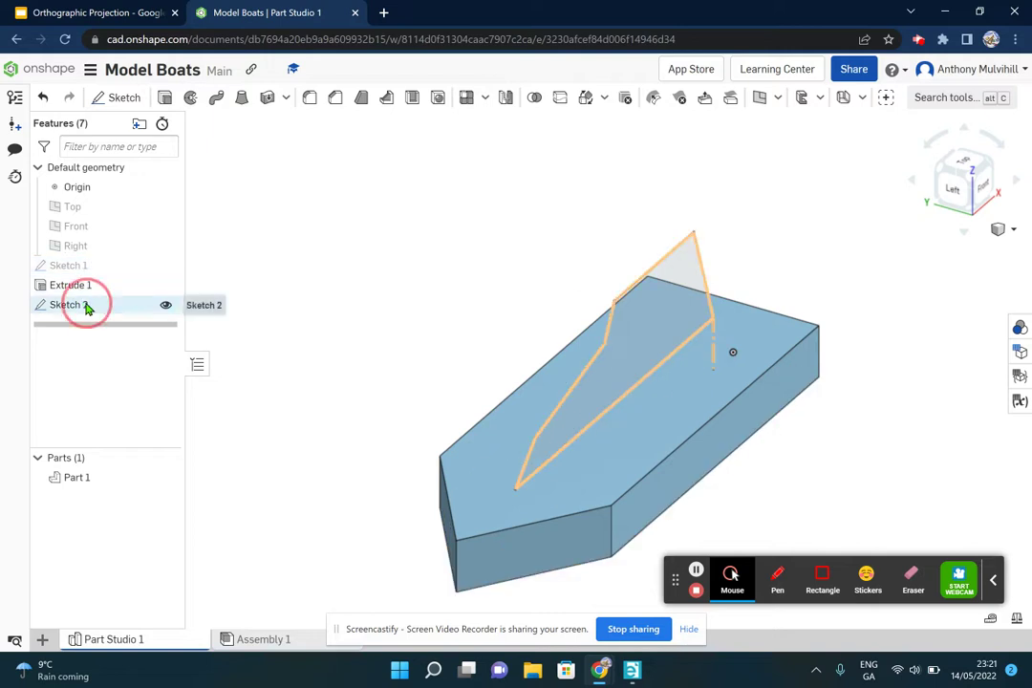
{"action": "double_click", "coordinate": [85, 305]}
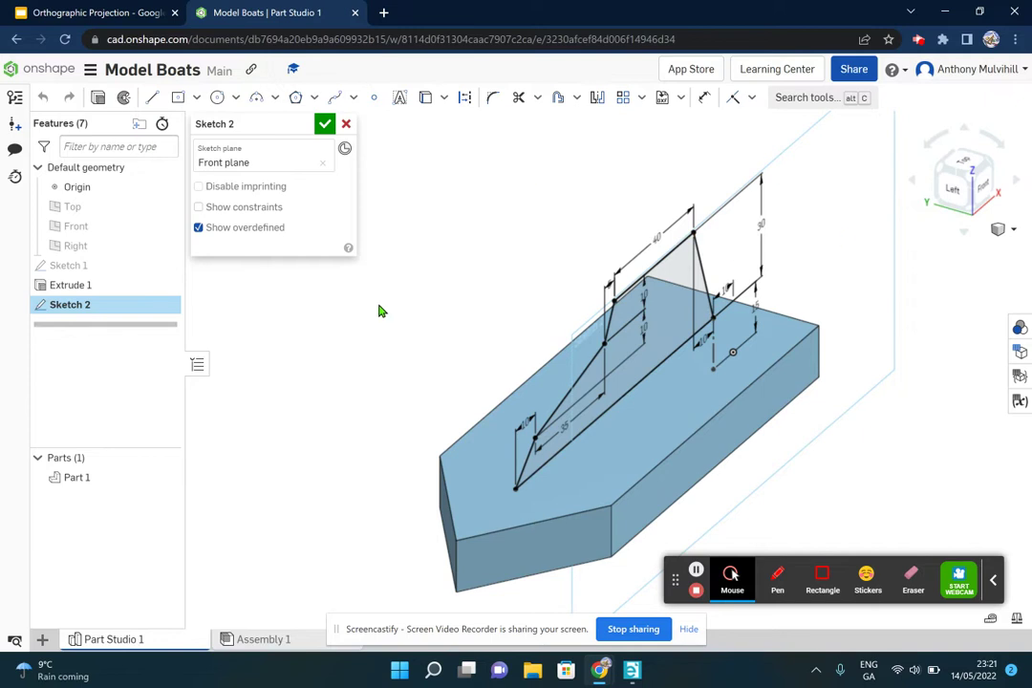
{"action": "left_click", "coordinate": [99, 100]}
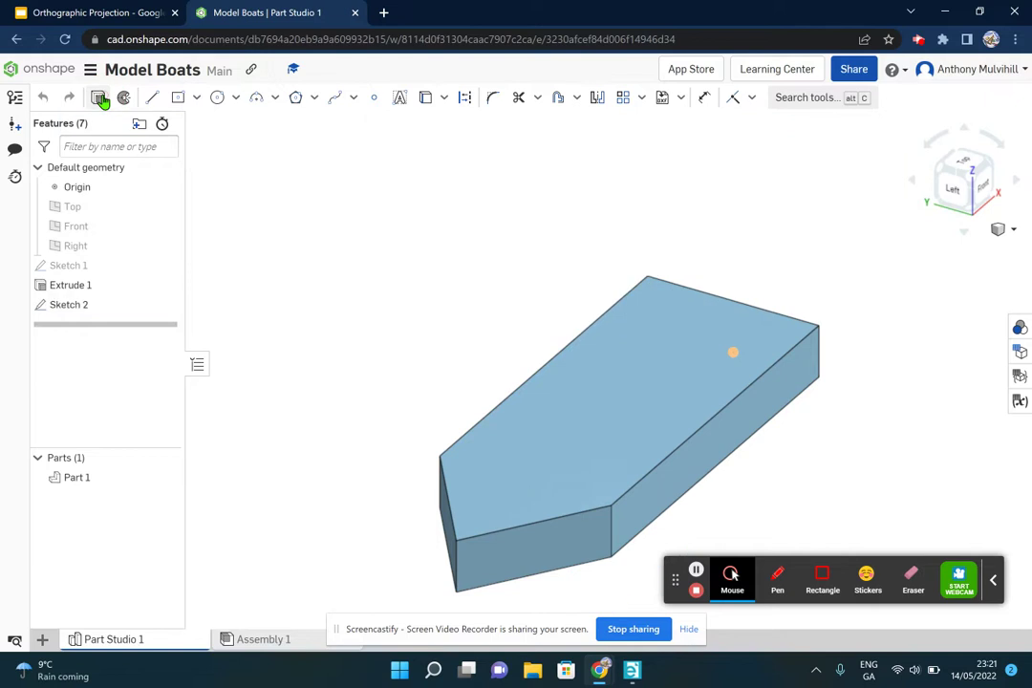
{"action": "right_click_drag", "start_coordinate": [555, 431], "coordinate": [587, 414]}
{"action": "left_click", "coordinate": [95, 12]}
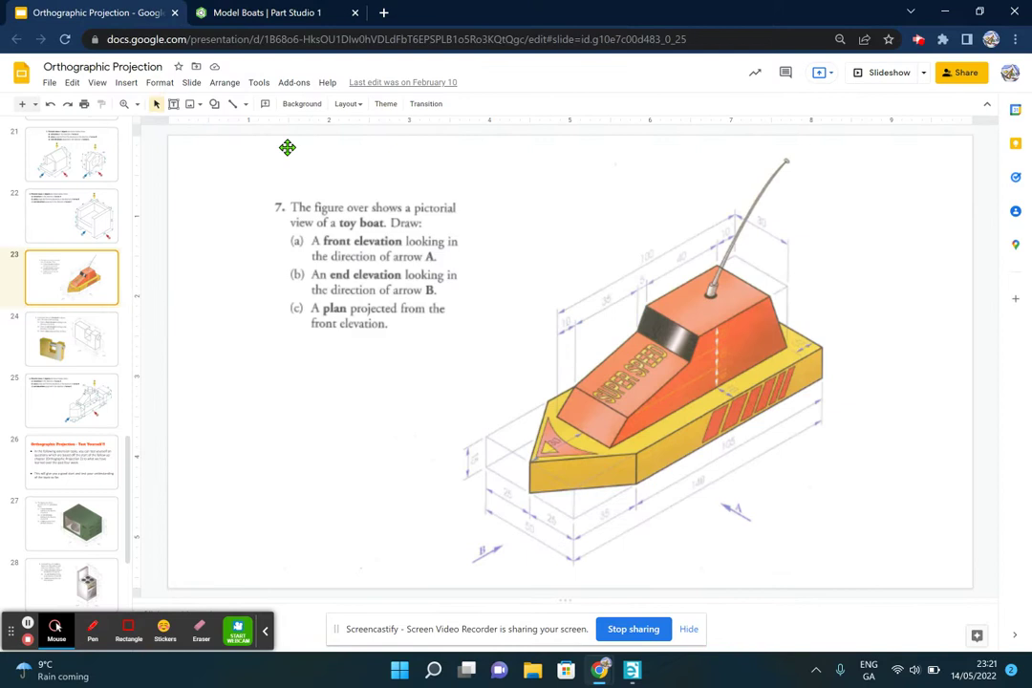
{"action": "left_click", "coordinate": [251, 15]}
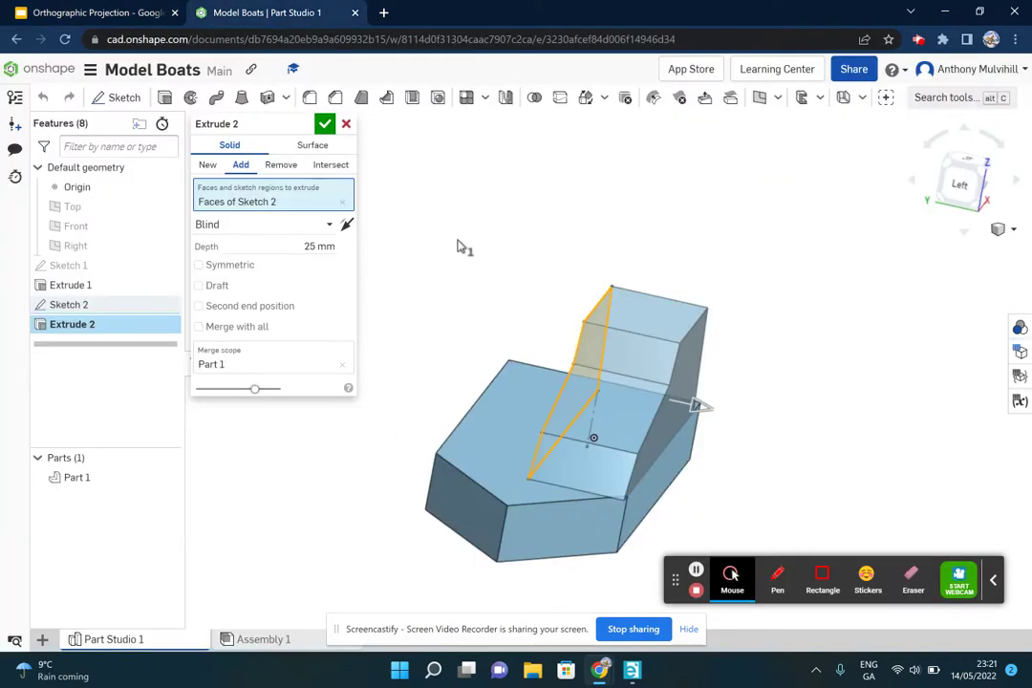
{"action": "left_click", "coordinate": [308, 247]}
{"action": "type", "text": "30"}
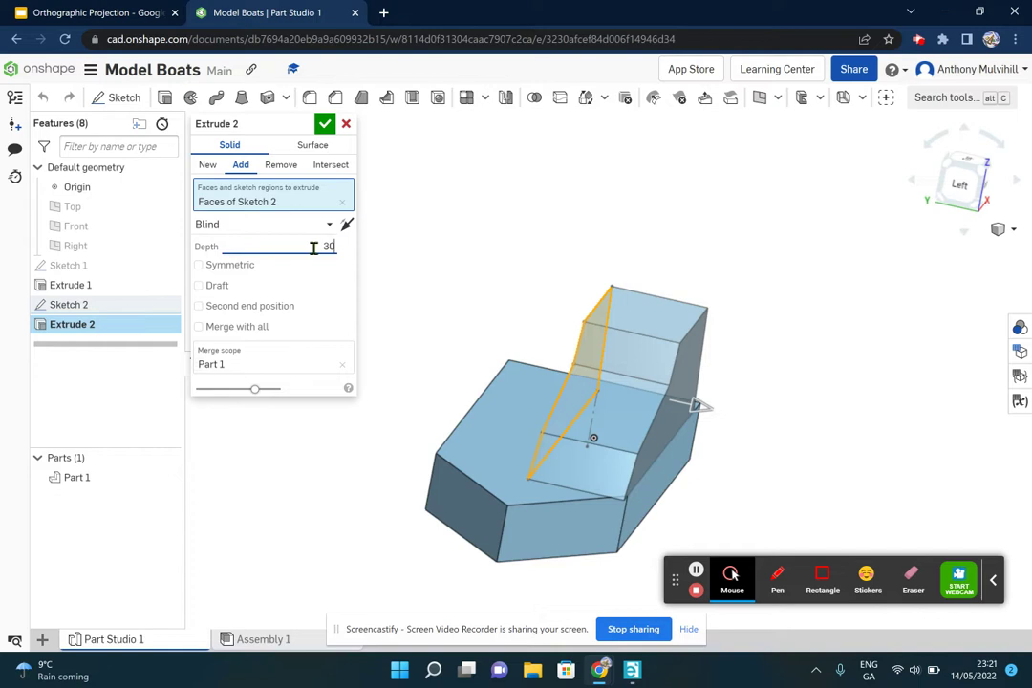
{"action": "key", "text": "Return"}
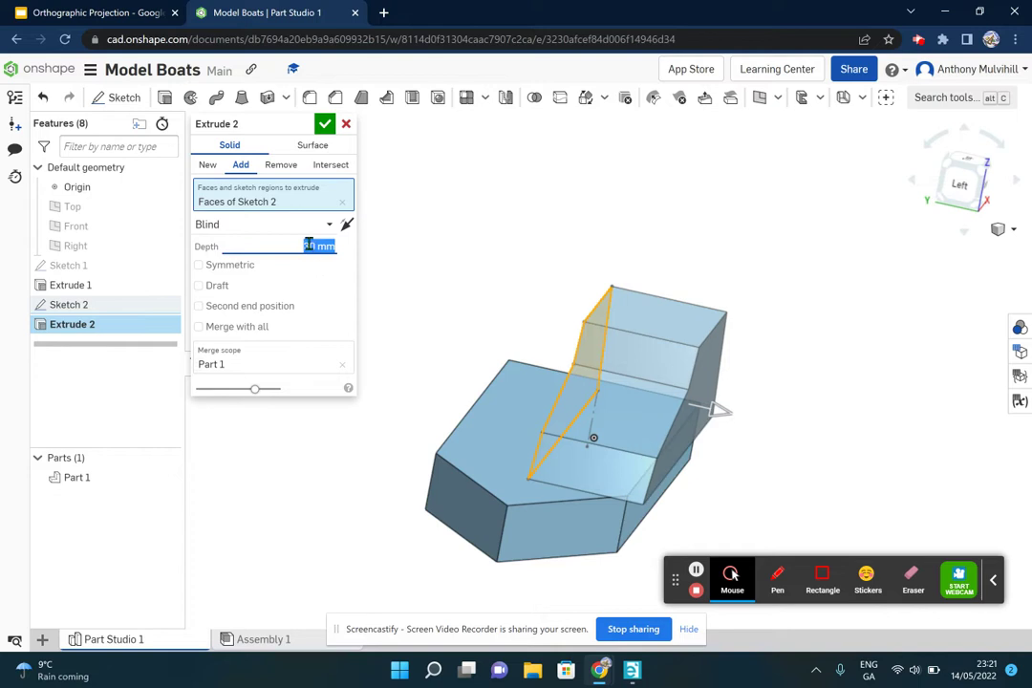
Step: Recheck the toy boat slide and try the Up to next and Up to vertex end types before restoring the extrusion to Blind
{"action": "left_click", "coordinate": [103, 11]}
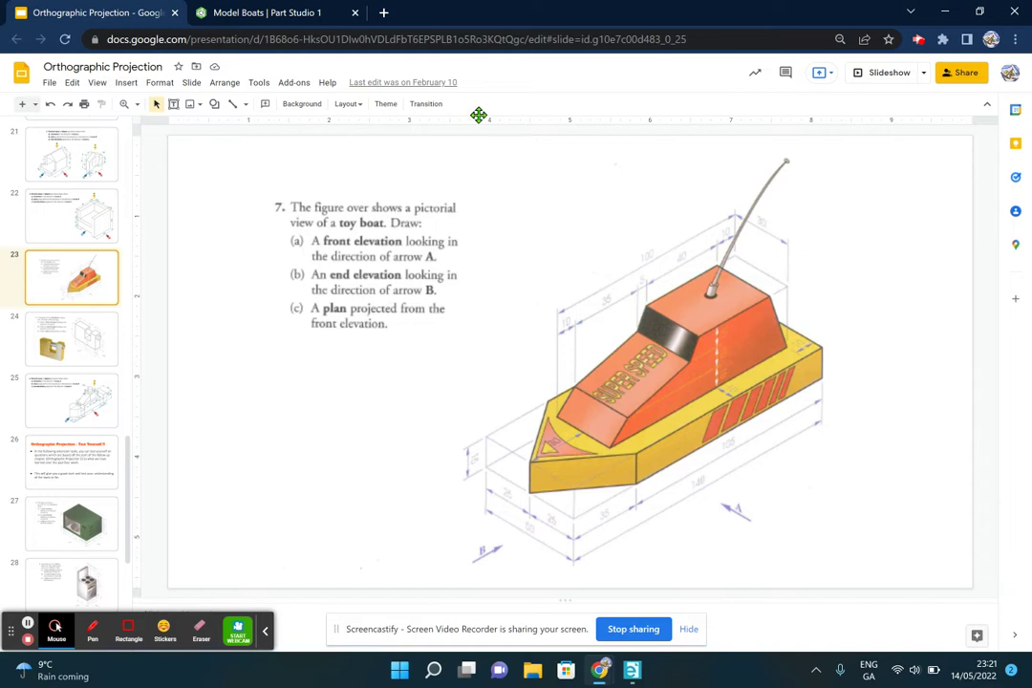
{"action": "left_click", "coordinate": [246, 9]}
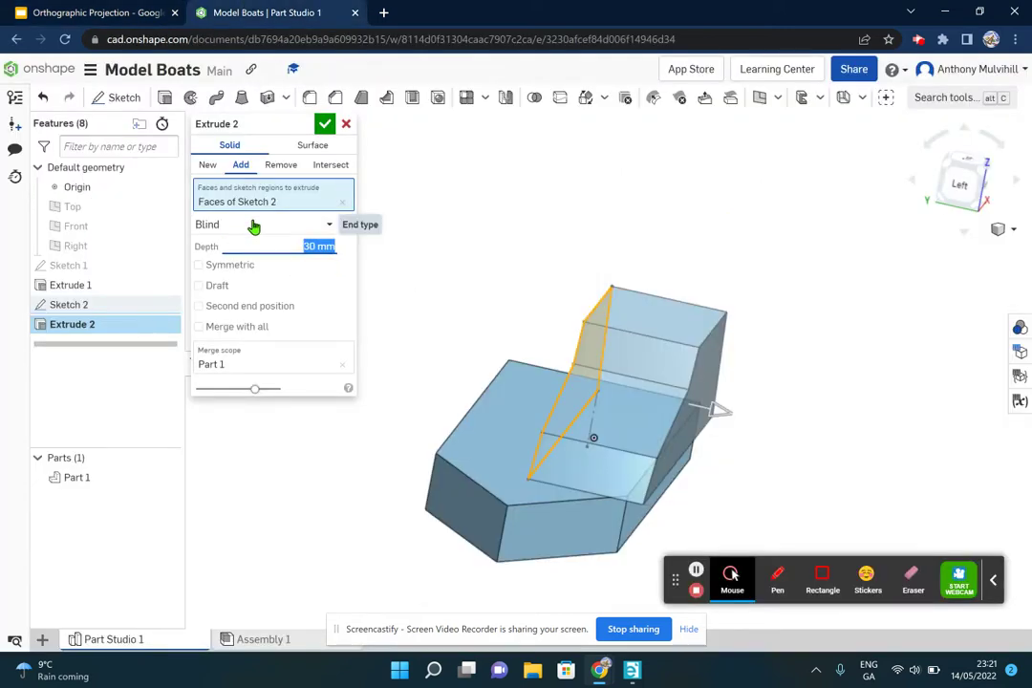
{"action": "left_click", "coordinate": [323, 226]}
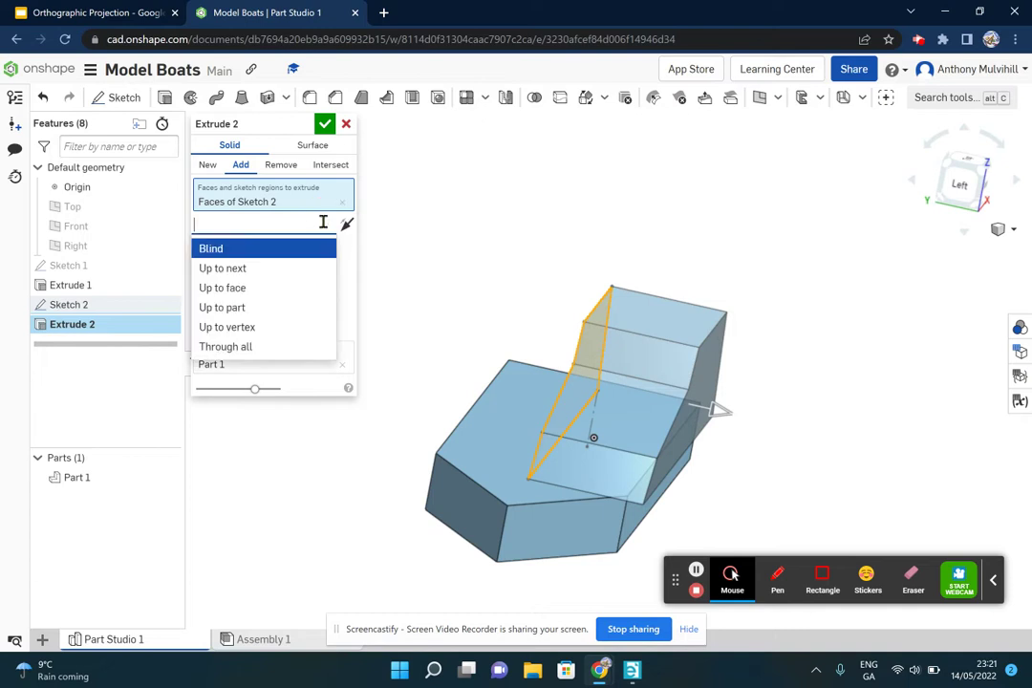
{"action": "left_click", "coordinate": [245, 271]}
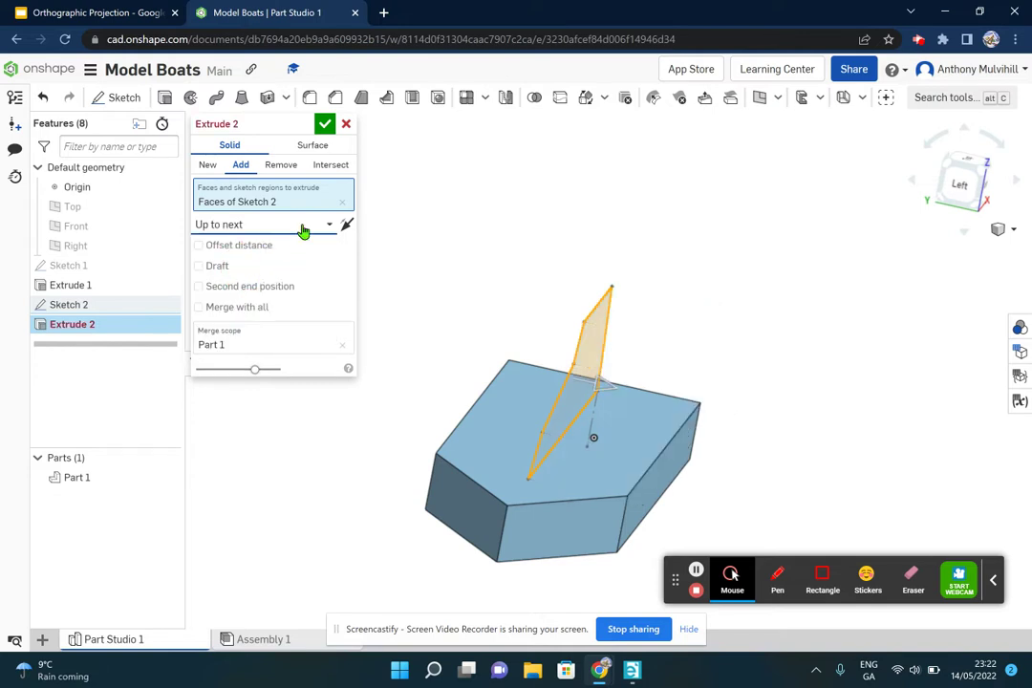
{"action": "left_click", "coordinate": [302, 226]}
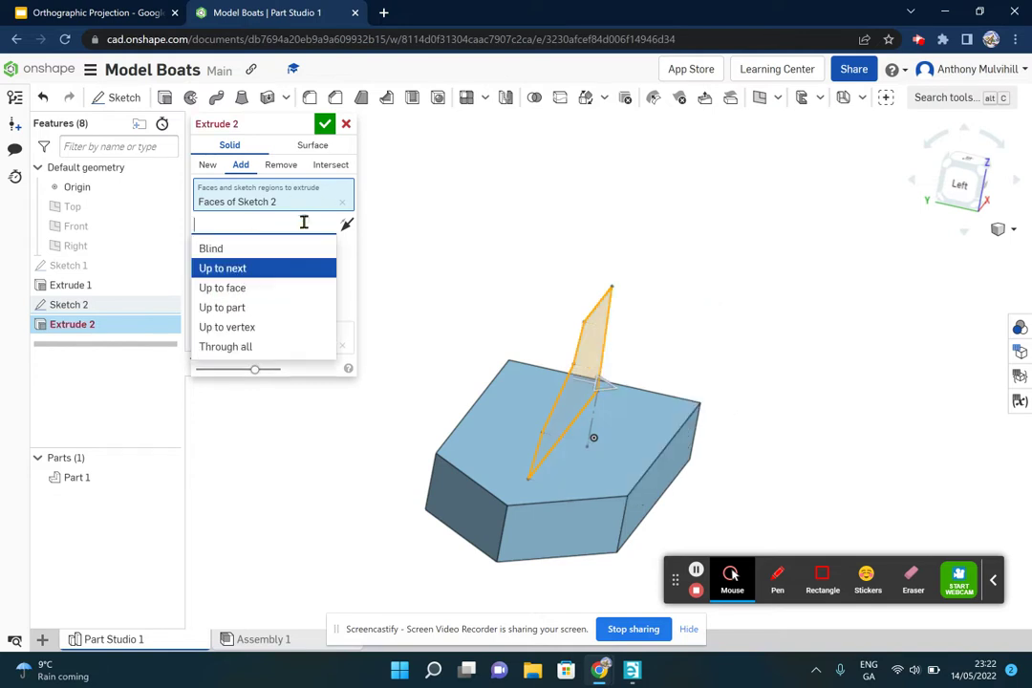
{"action": "left_click", "coordinate": [270, 327]}
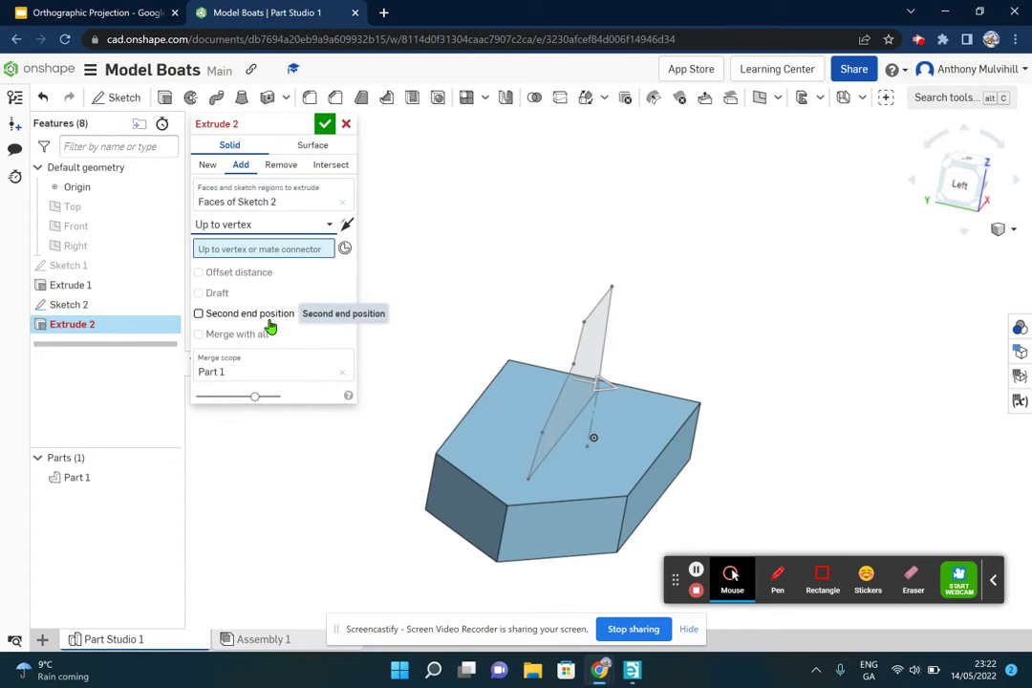
{"action": "left_click", "coordinate": [271, 224]}
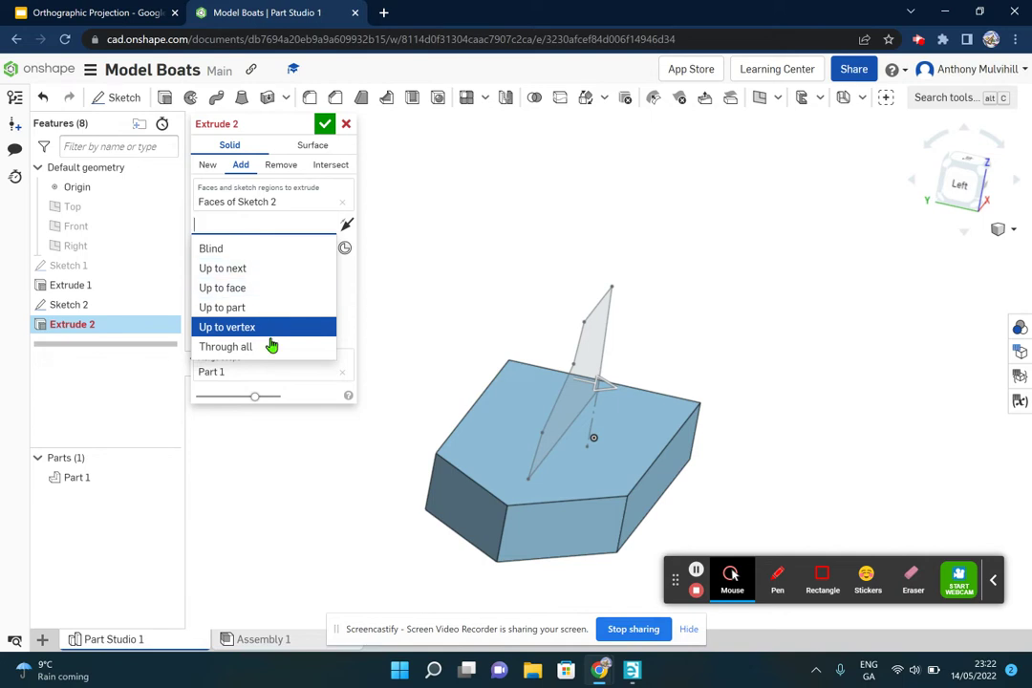
{"action": "left_click", "coordinate": [240, 249]}
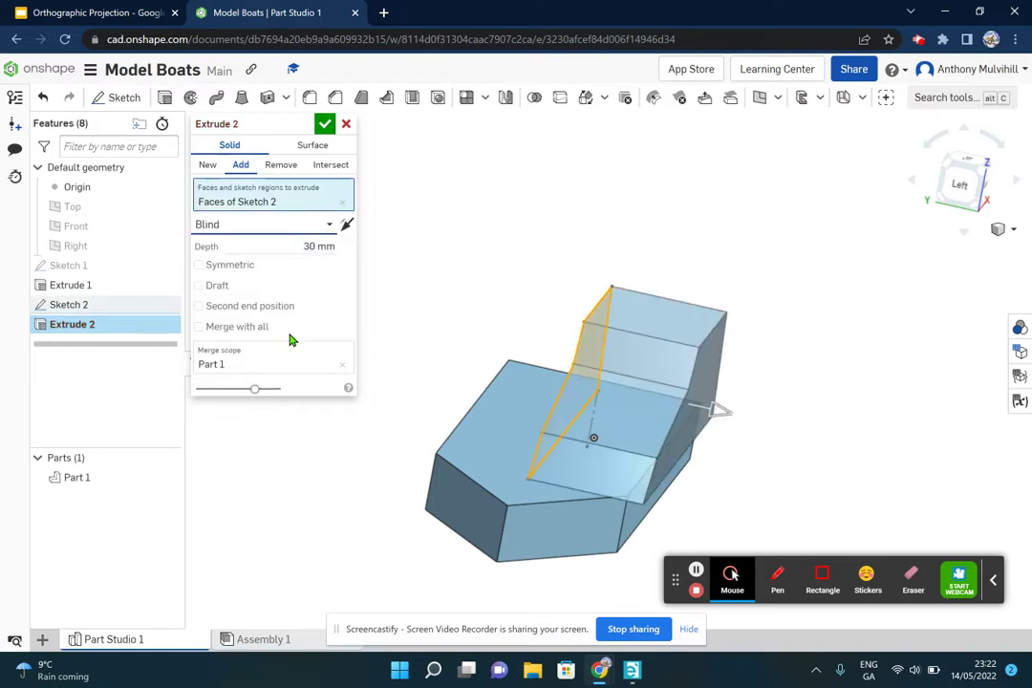
Step: Make the 30 mm cabin extrusion symmetric about its sketch plane, accept it, and inspect the finished boat
{"action": "left_click", "coordinate": [199, 265]}
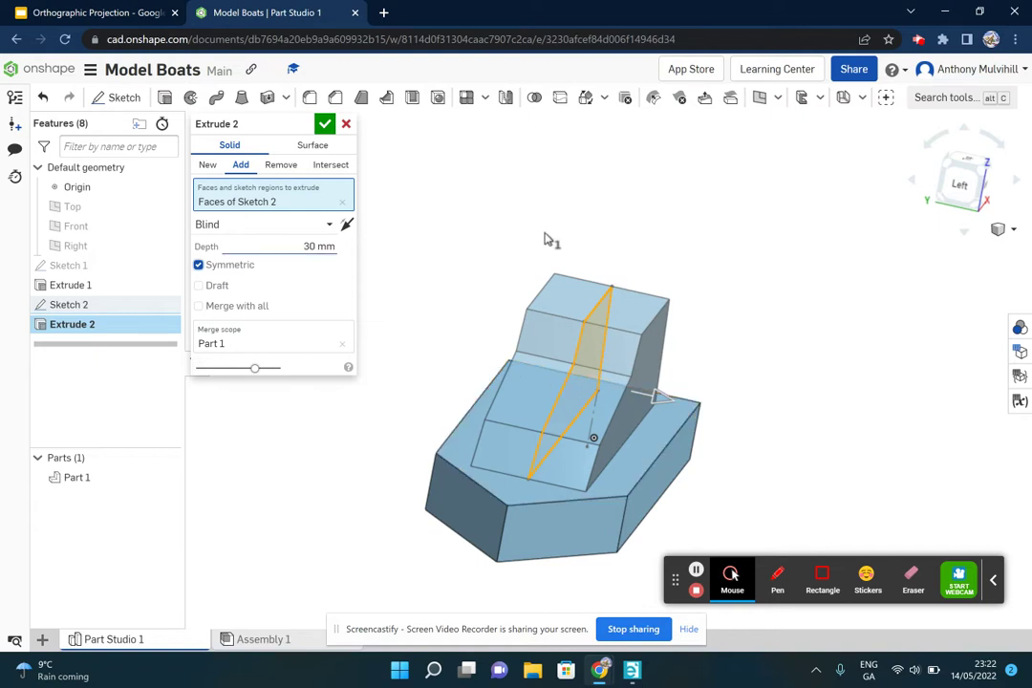
{"action": "right_click_drag", "start_coordinate": [734, 258], "coordinate": [717, 253]}
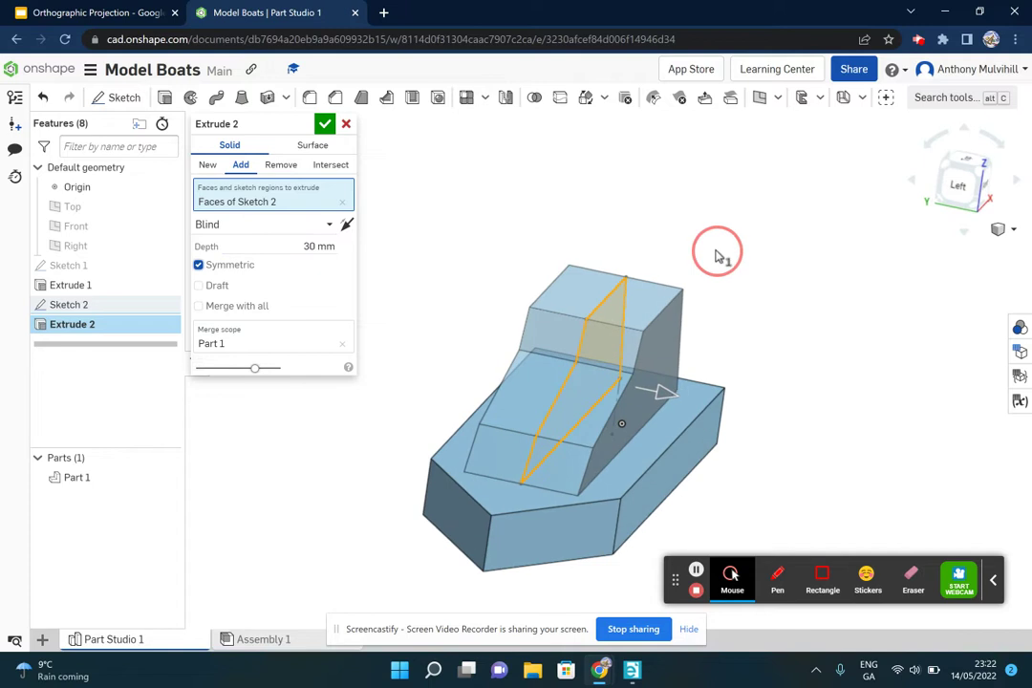
{"action": "left_click", "coordinate": [330, 125]}
{"action": "right_click_drag", "start_coordinate": [546, 240], "coordinate": [517, 264]}
{"action": "scroll", "coordinate": [631, 315], "scroll_direction": "down", "scroll_amount": 5}
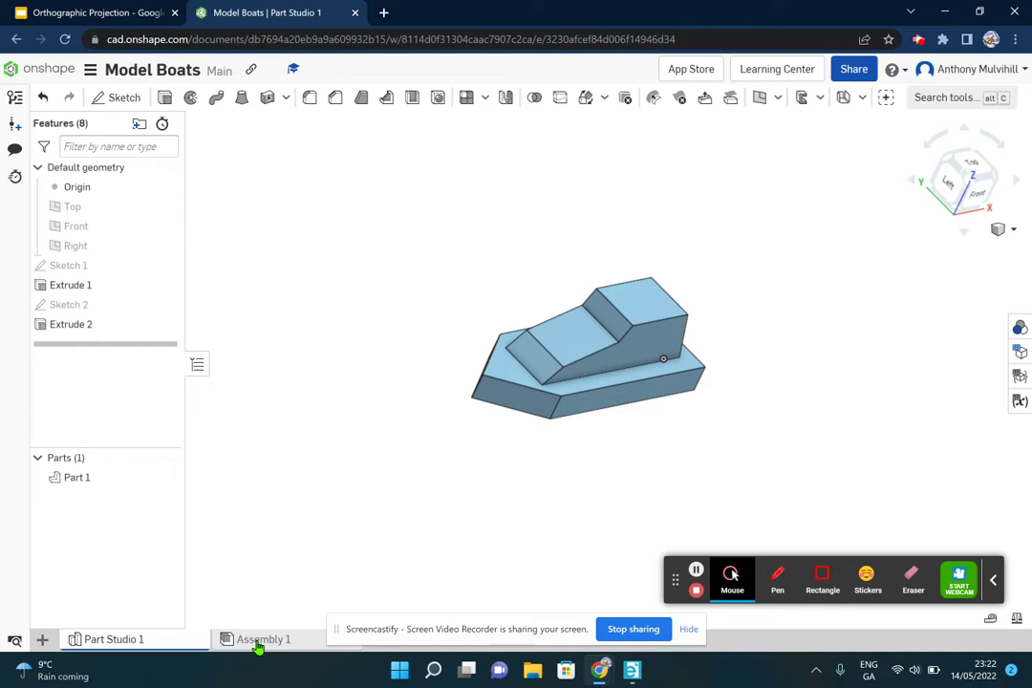
Step: Create a second Part Studio in the Model Boats document and keep it open for the next boat
{"action": "left_click", "coordinate": [42, 639]}
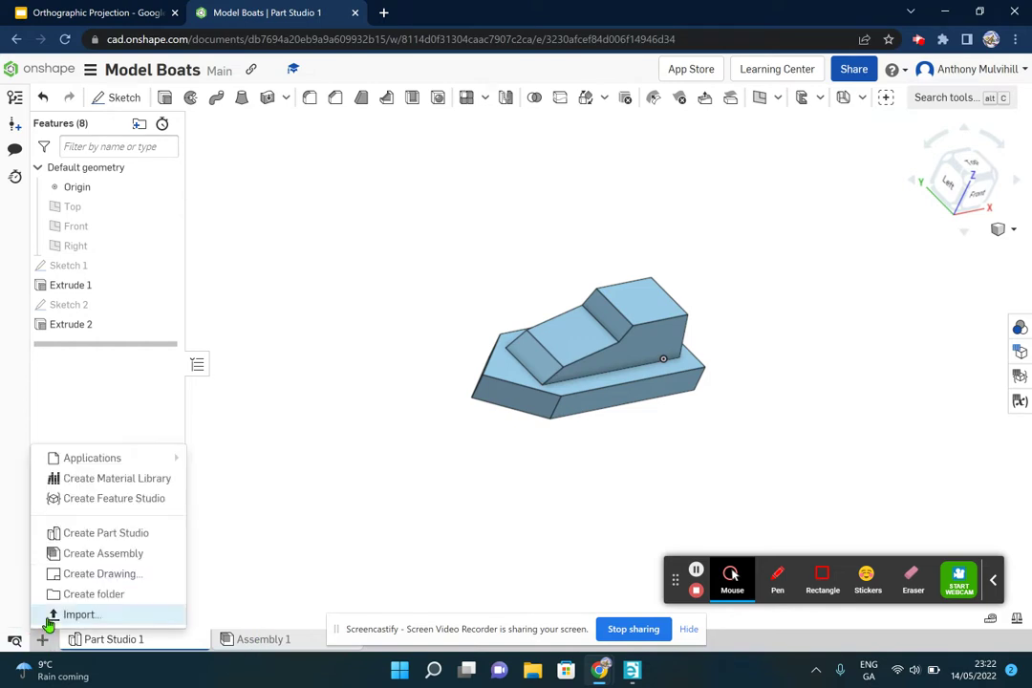
{"action": "left_click", "coordinate": [84, 532]}
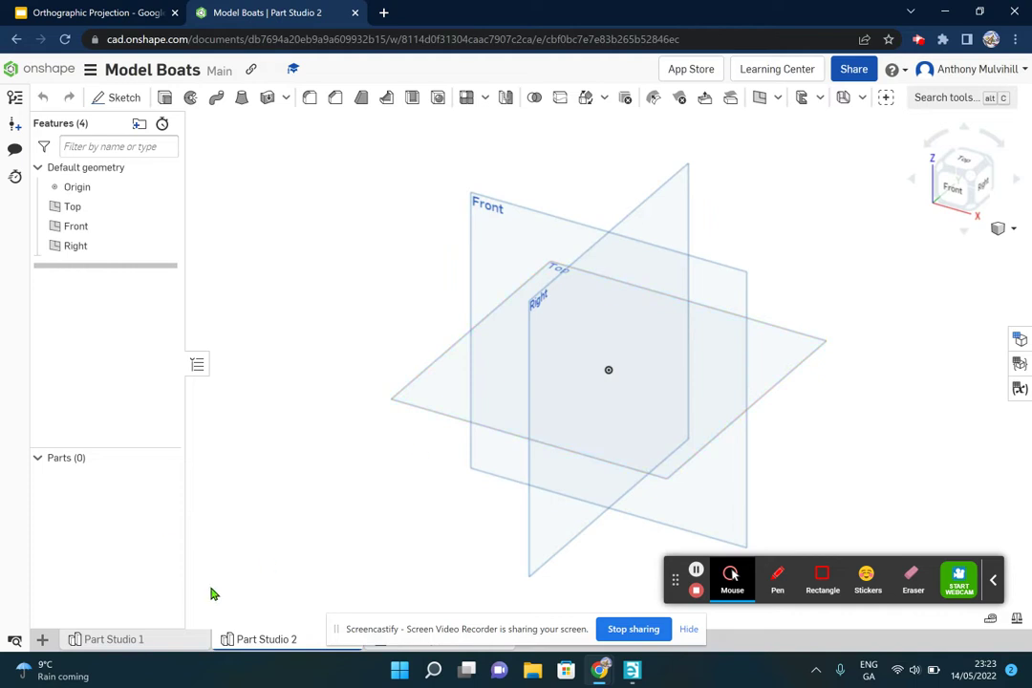
{"action": "left_click", "coordinate": [130, 642]}
{"action": "left_click", "coordinate": [250, 641]}
Step: Switch to the Educate.ie book to examine the dimensioned boat drawing, and return to Part Studio 2 in Onshape
{"action": "left_click", "coordinate": [632, 670]}
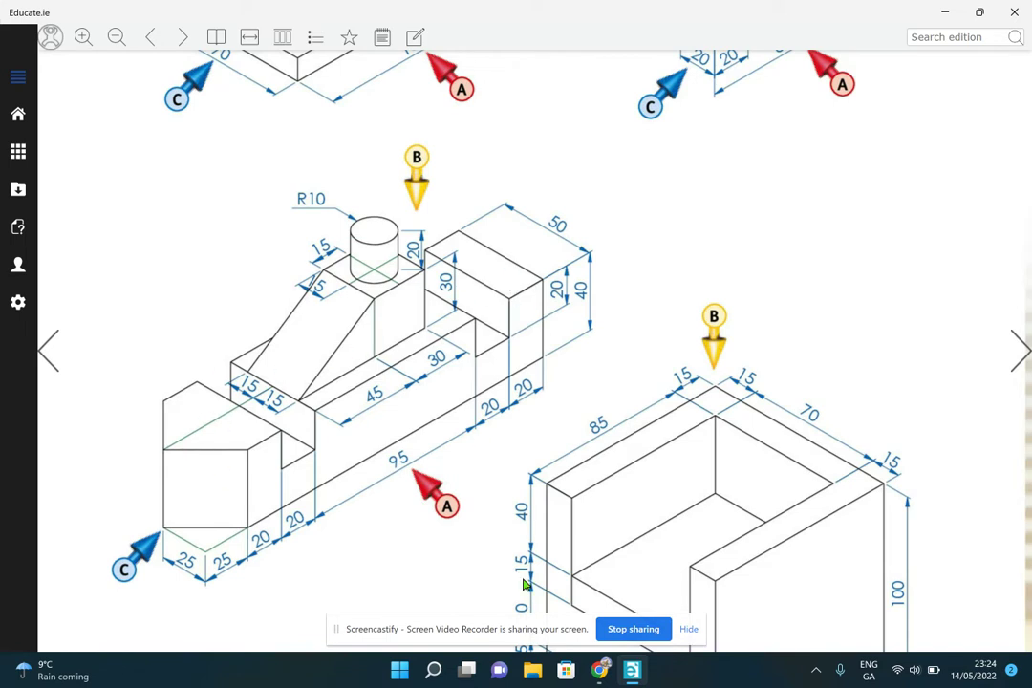
{"action": "mouse_move", "coordinate": [600, 670]}
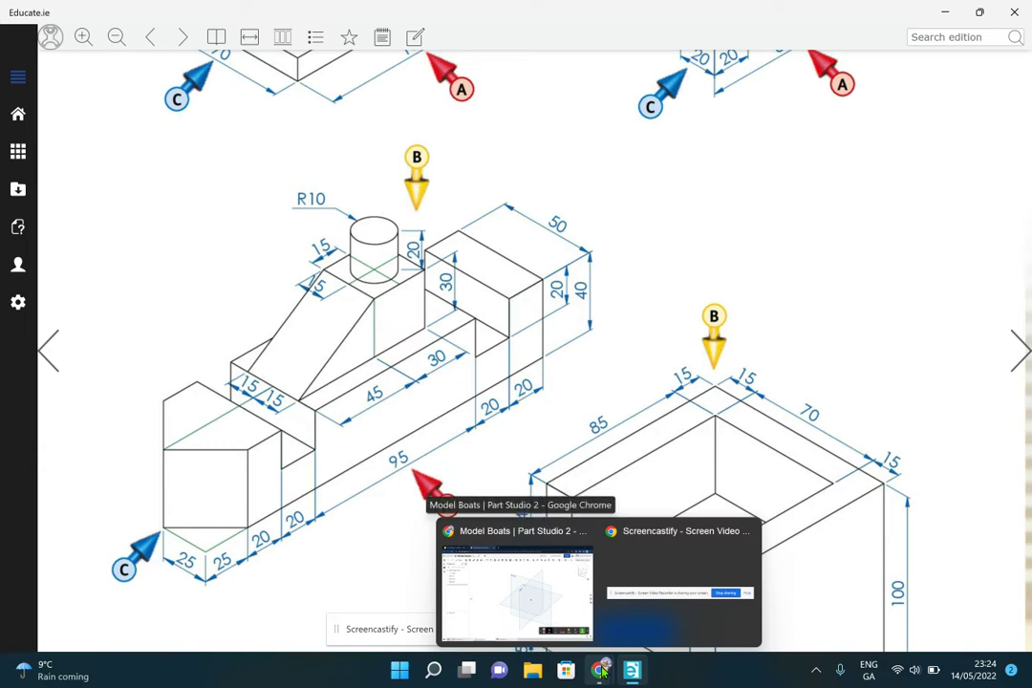
{"action": "left_click", "coordinate": [601, 671]}
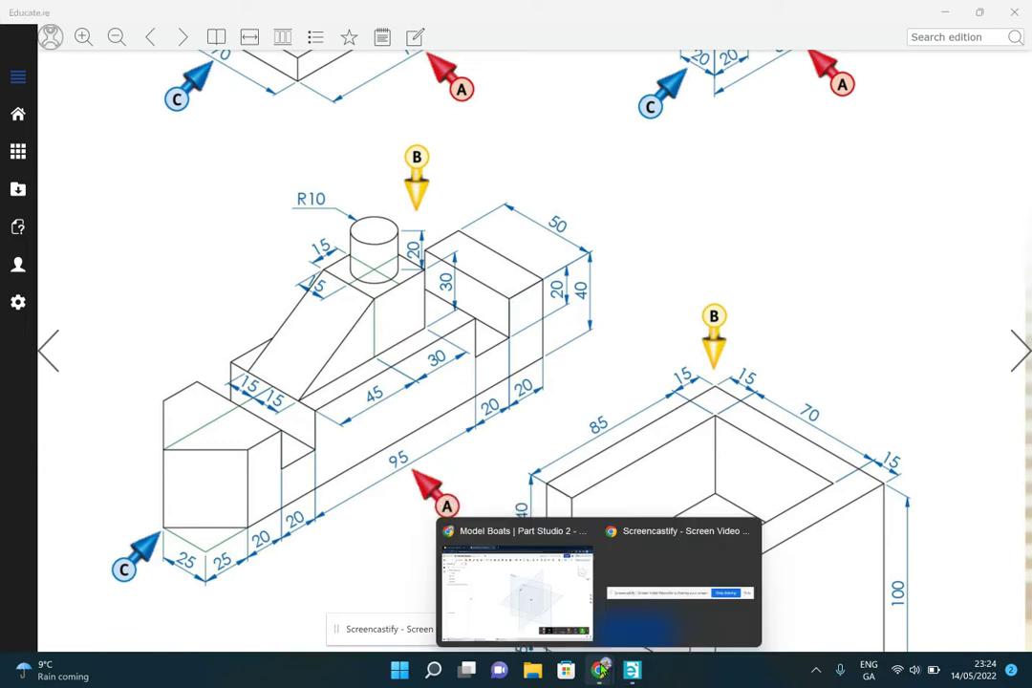
{"action": "left_click", "coordinate": [570, 617]}
{"action": "left_click", "coordinate": [581, 279]}
Step: Hide the Top and Right planes and start a sketch on the Front plane, viewed face-on
{"action": "left_click", "coordinate": [156, 208]}
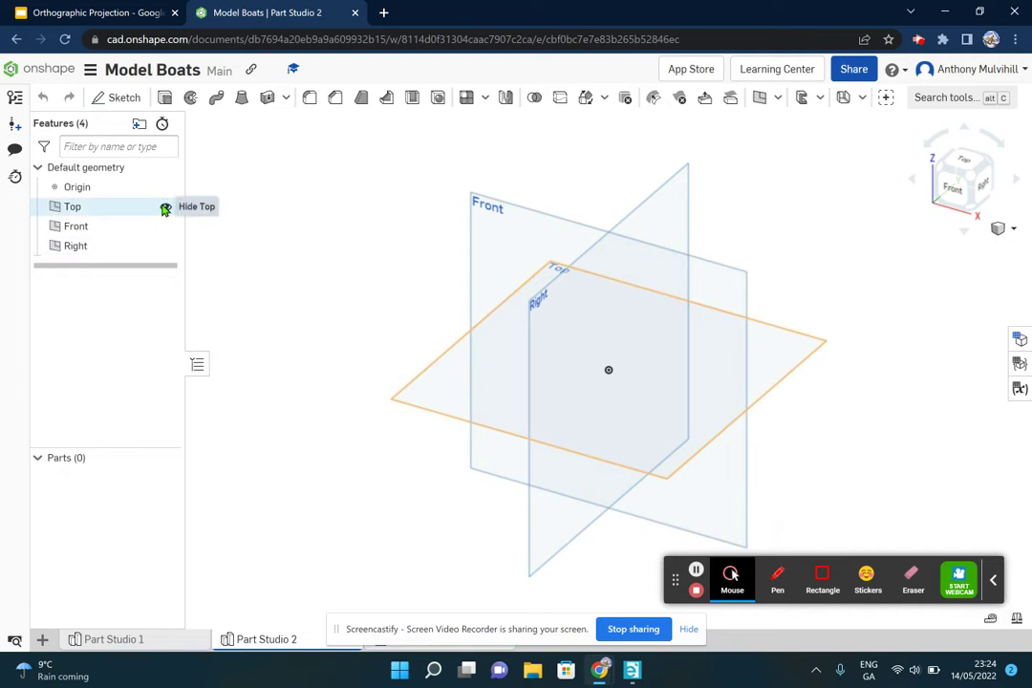
{"action": "left_click", "coordinate": [165, 208]}
{"action": "left_click", "coordinate": [166, 248]}
{"action": "left_click", "coordinate": [604, 315]}
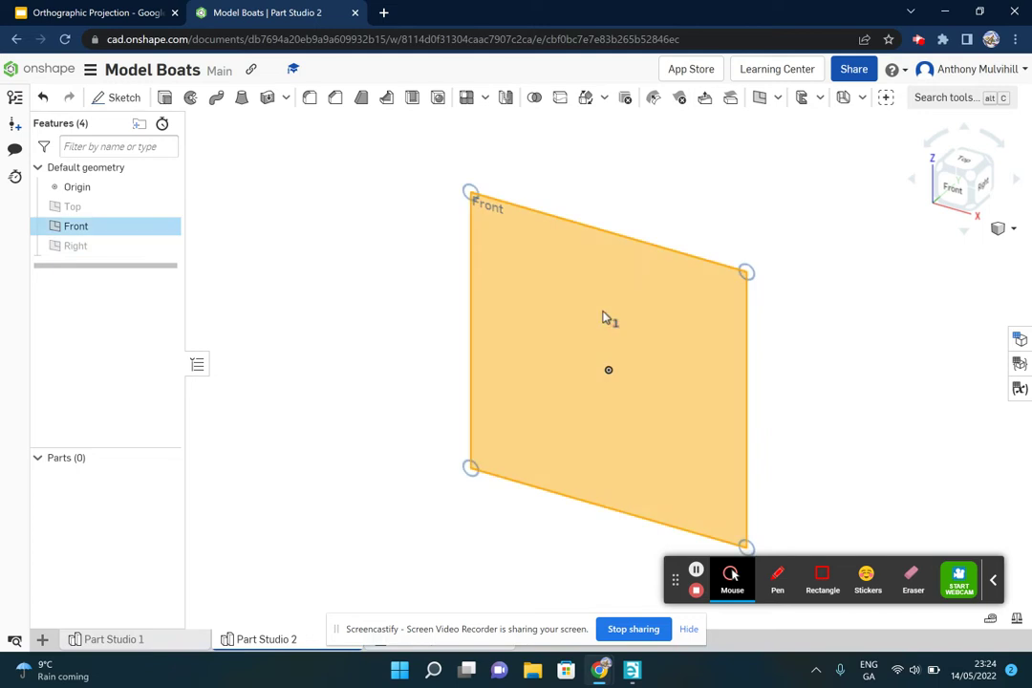
{"action": "left_click", "coordinate": [120, 100]}
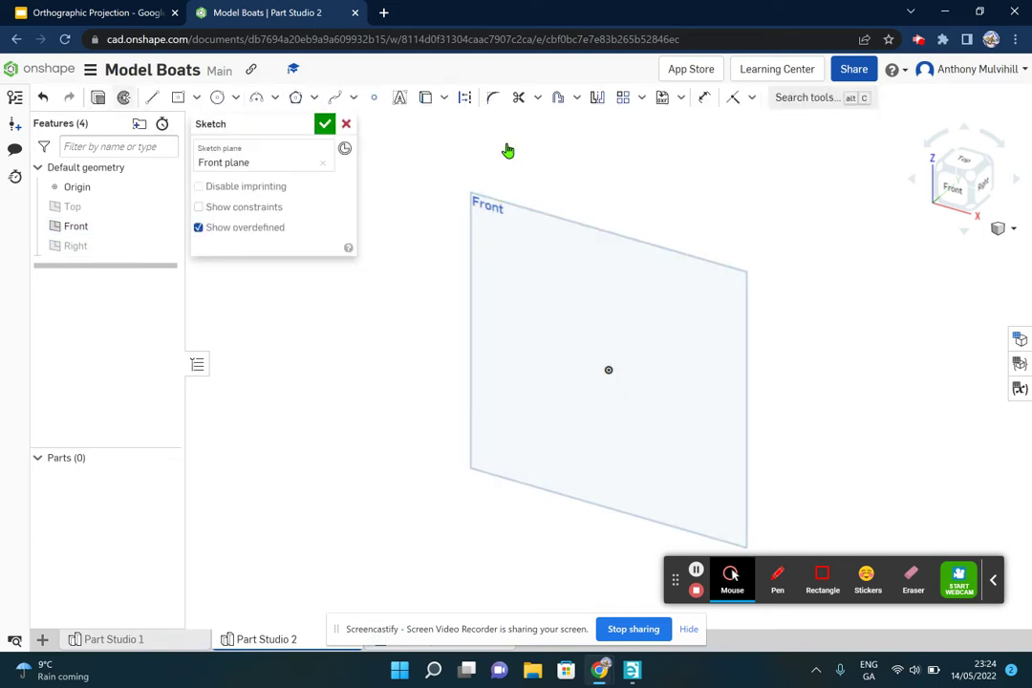
{"action": "left_click", "coordinate": [954, 188]}
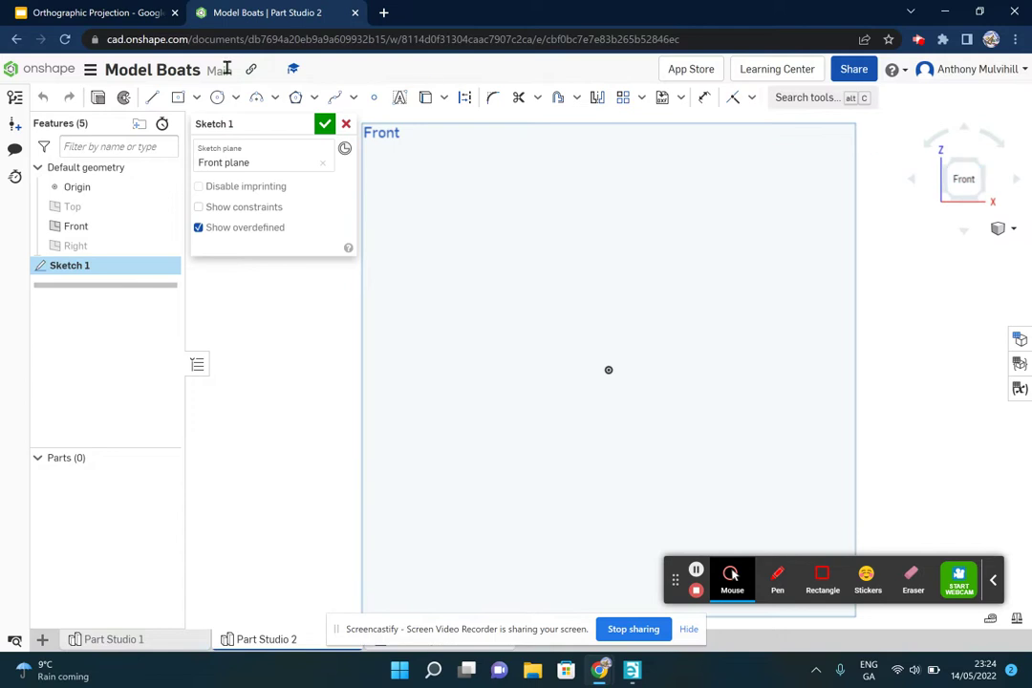
Step: Draw a horizontal base line about 92 mm long leftward from the origin, a vertical bow line up from its end and a short bow top
{"action": "left_click", "coordinate": [158, 100]}
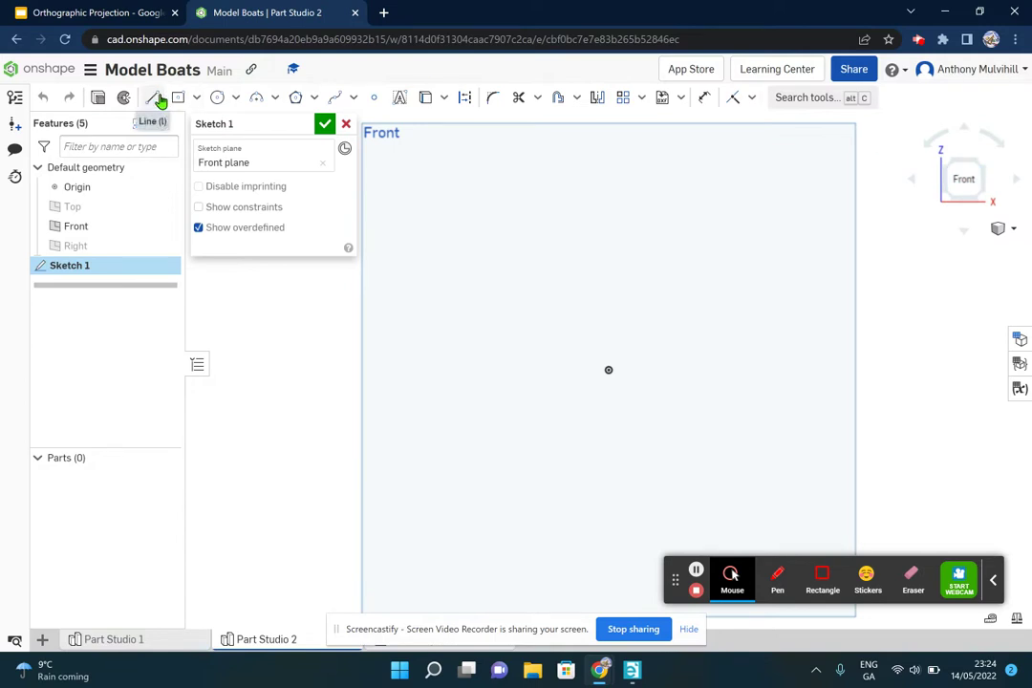
{"action": "left_click", "coordinate": [156, 99]}
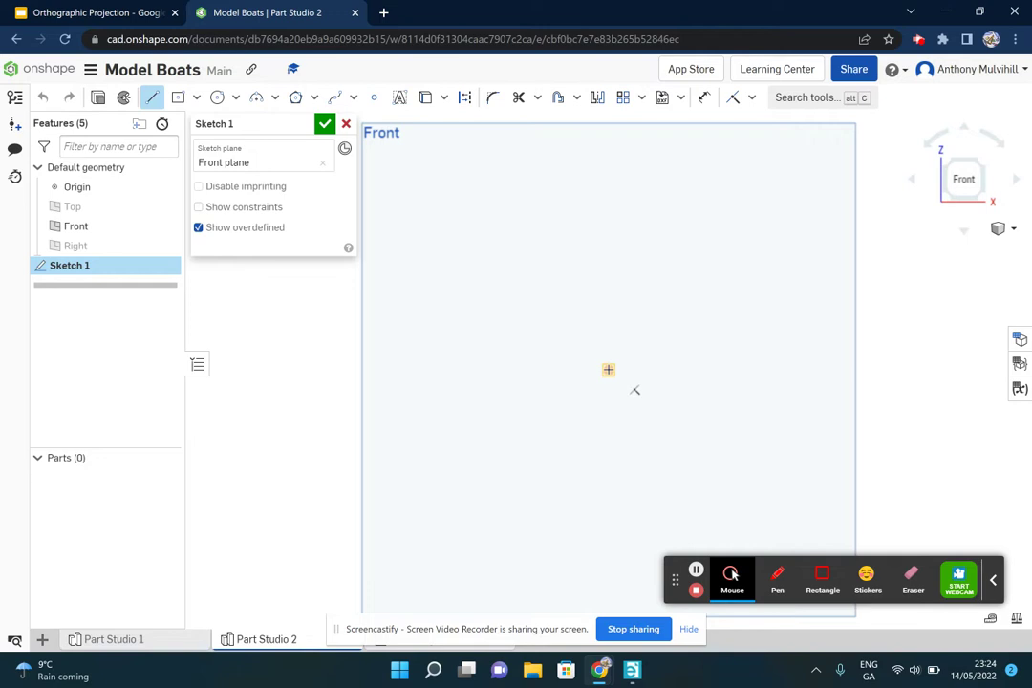
{"action": "left_click", "coordinate": [609, 370]}
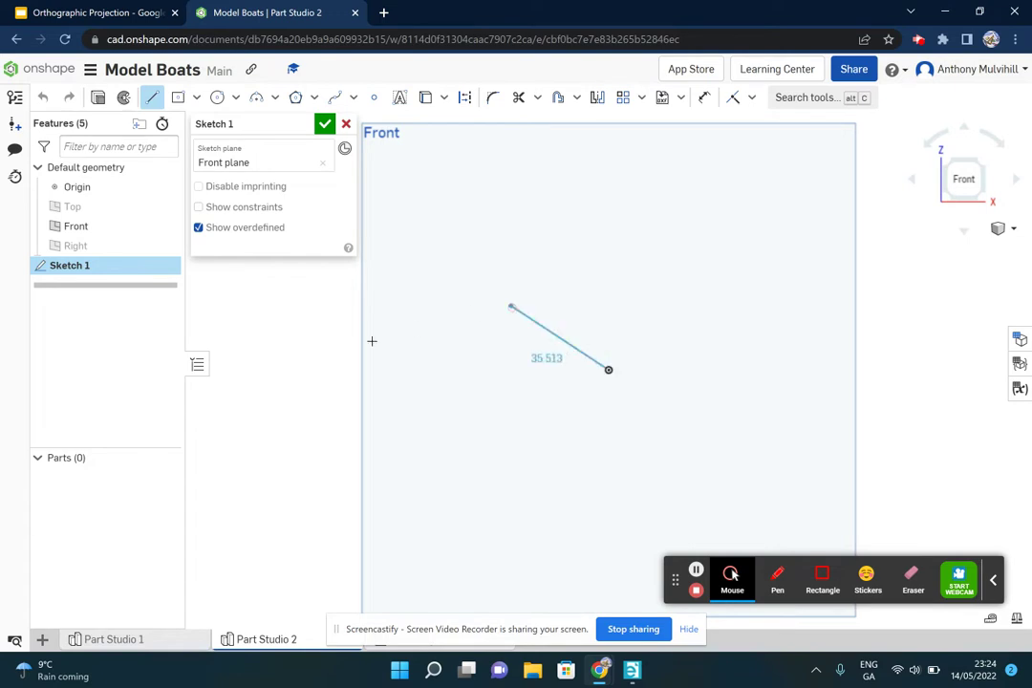
{"action": "left_click", "coordinate": [307, 370]}
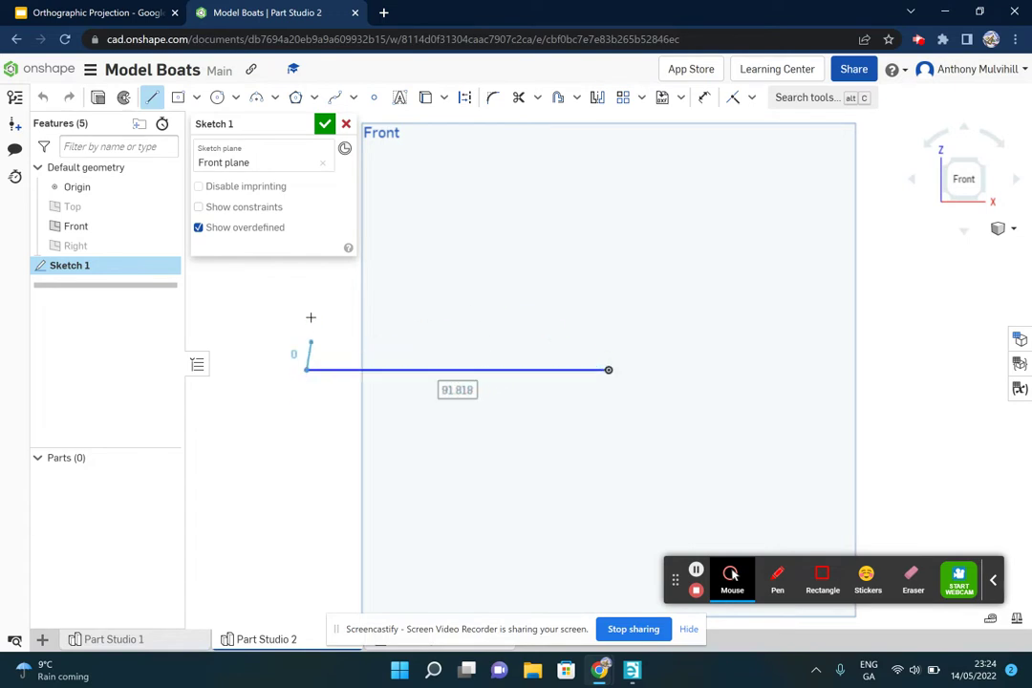
{"action": "left_click", "coordinate": [310, 316]}
{"action": "left_click", "coordinate": [384, 315]}
Step: Draw the first deck notch after the bow top, about 11 mm wide and 8 mm deep, with vertical sides
{"action": "left_click", "coordinate": [384, 338]}
{"action": "left_click", "coordinate": [421, 340]}
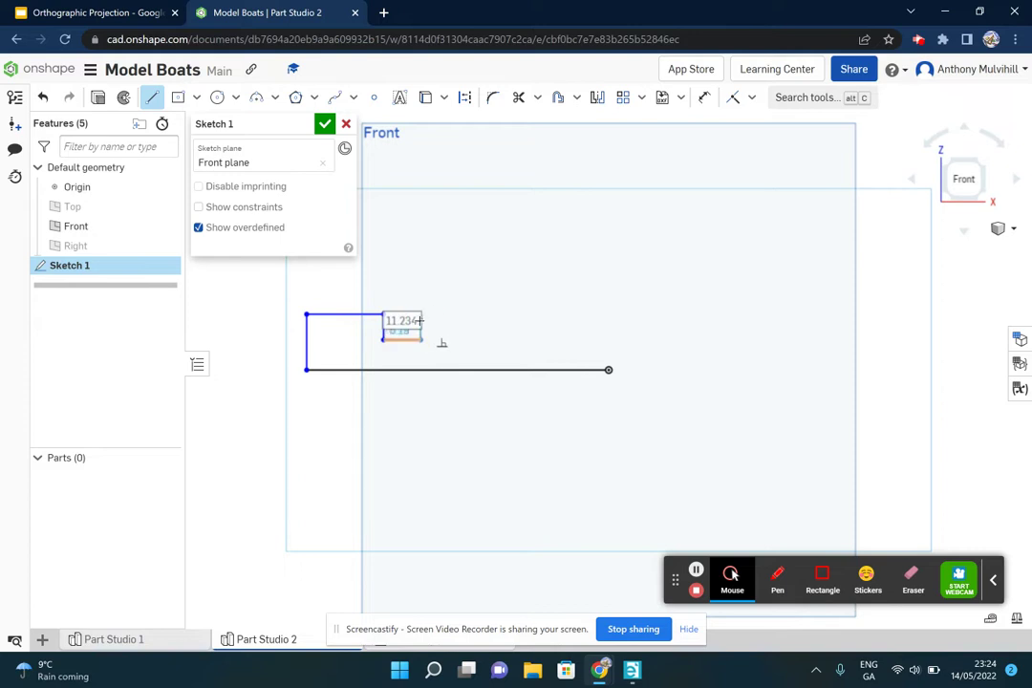
{"action": "scroll", "coordinate": [418, 321], "scroll_direction": "up", "scroll_amount": 4}
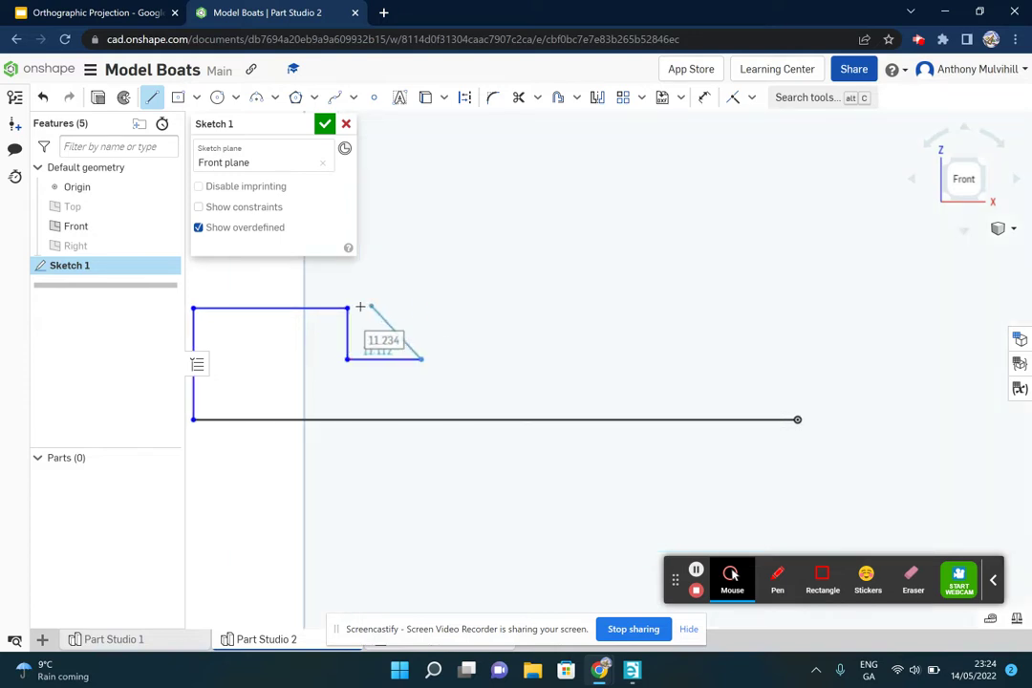
{"action": "left_click", "coordinate": [418, 311]}
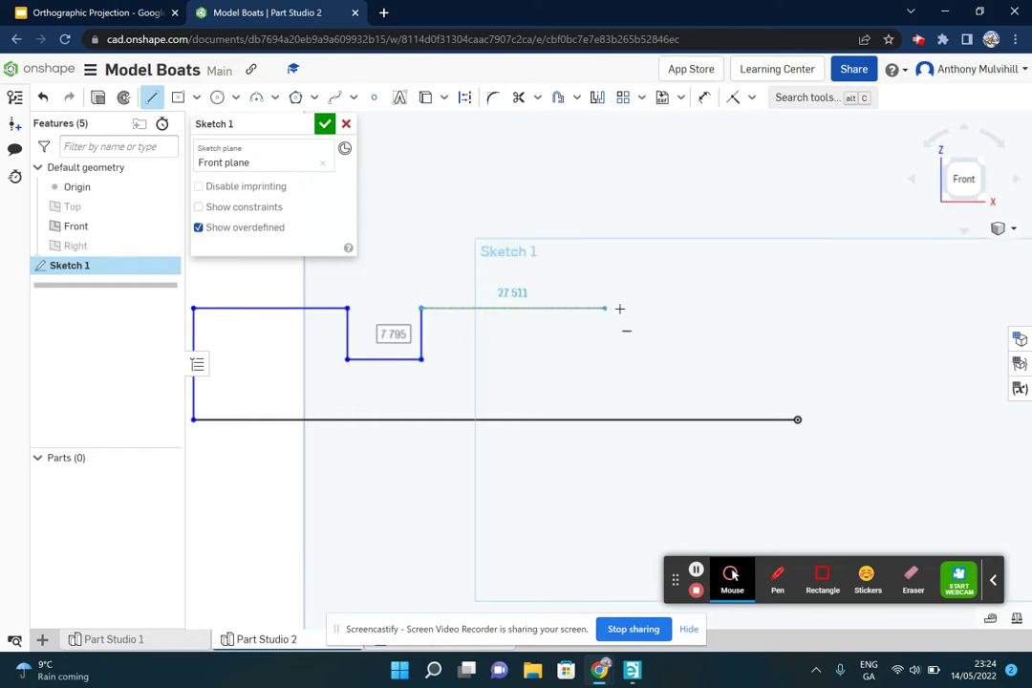
Step: Draw a middle deck about 31 mm long, a second notch about 11 mm wide and a stern top about 16 mm, closing the profile at the origin
{"action": "left_click", "coordinate": [625, 308]}
{"action": "left_click", "coordinate": [625, 354]}
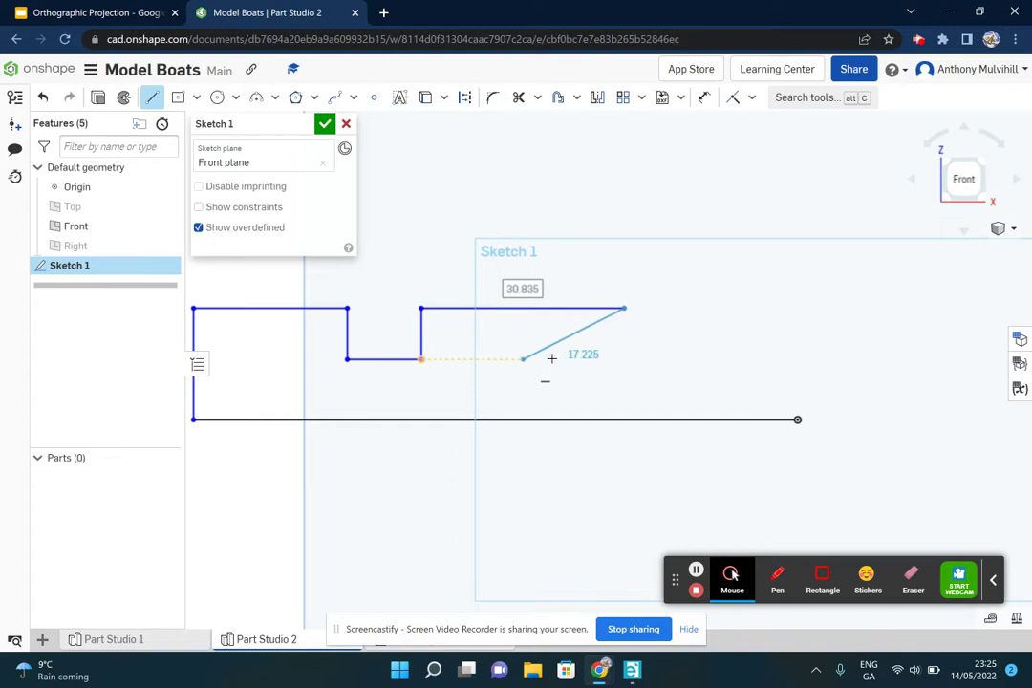
{"action": "left_click", "coordinate": [635, 357]}
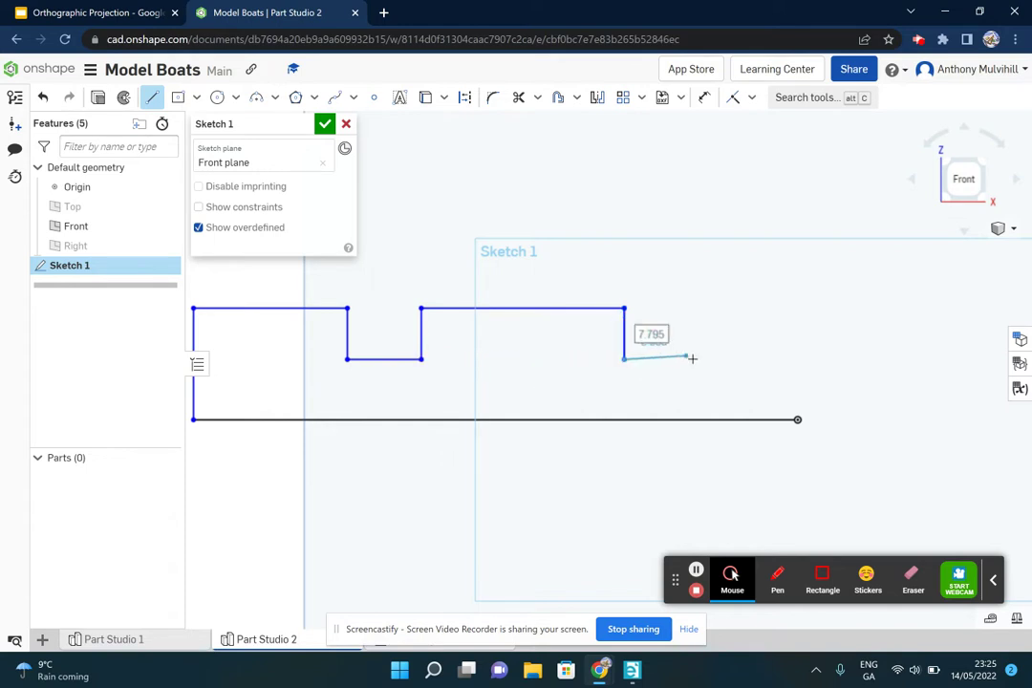
{"action": "left_click", "coordinate": [695, 359]}
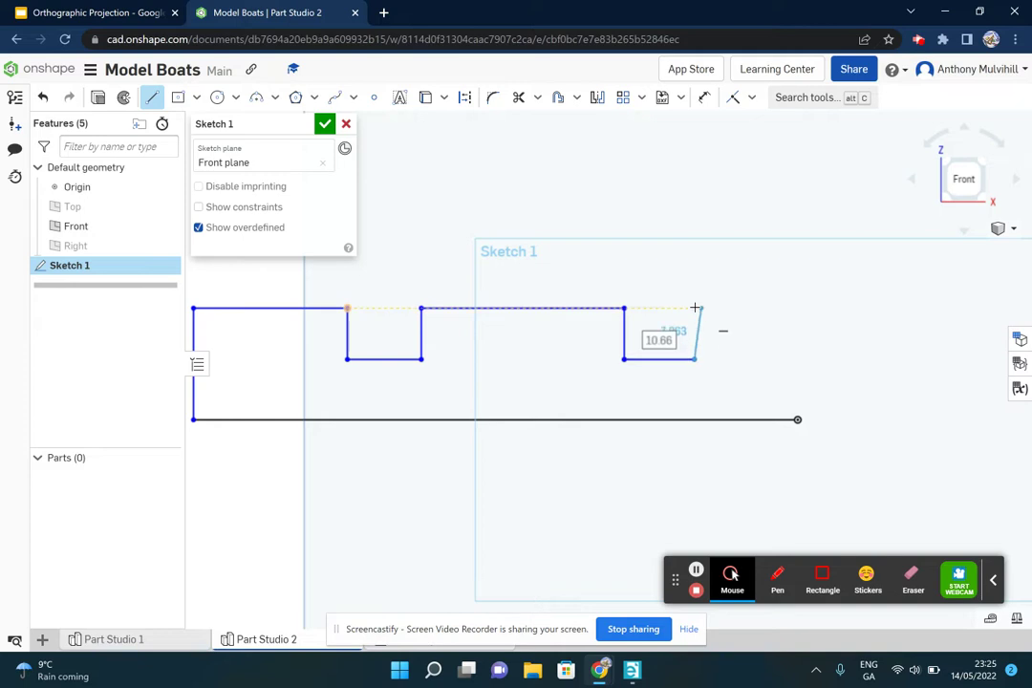
{"action": "left_click", "coordinate": [798, 308]}
{"action": "left_click", "coordinate": [805, 354]}
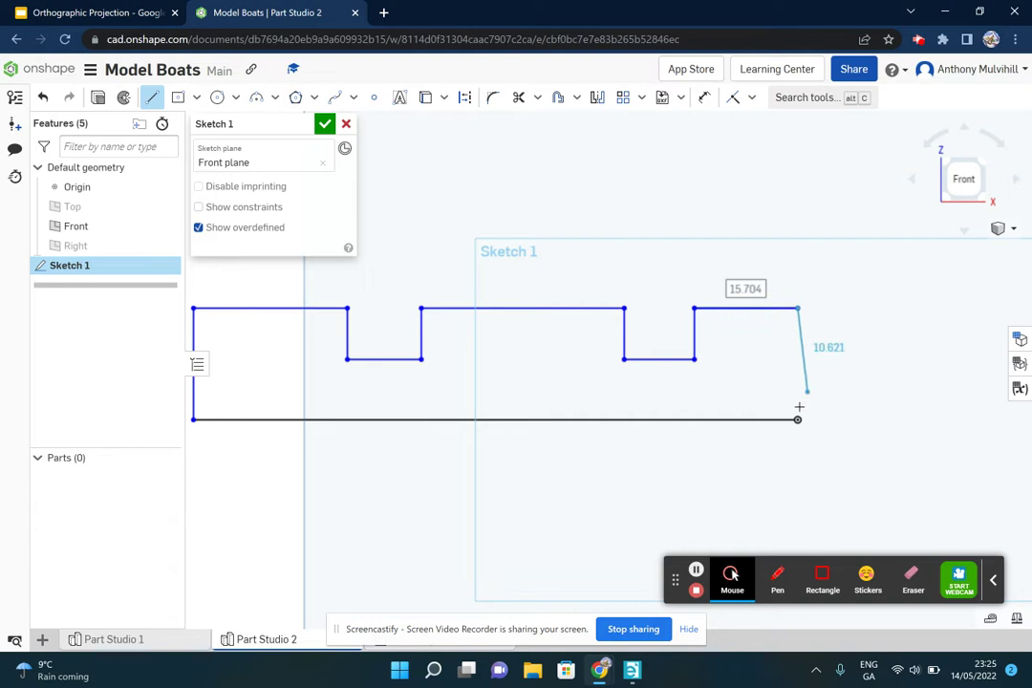
{"action": "left_click", "coordinate": [797, 419]}
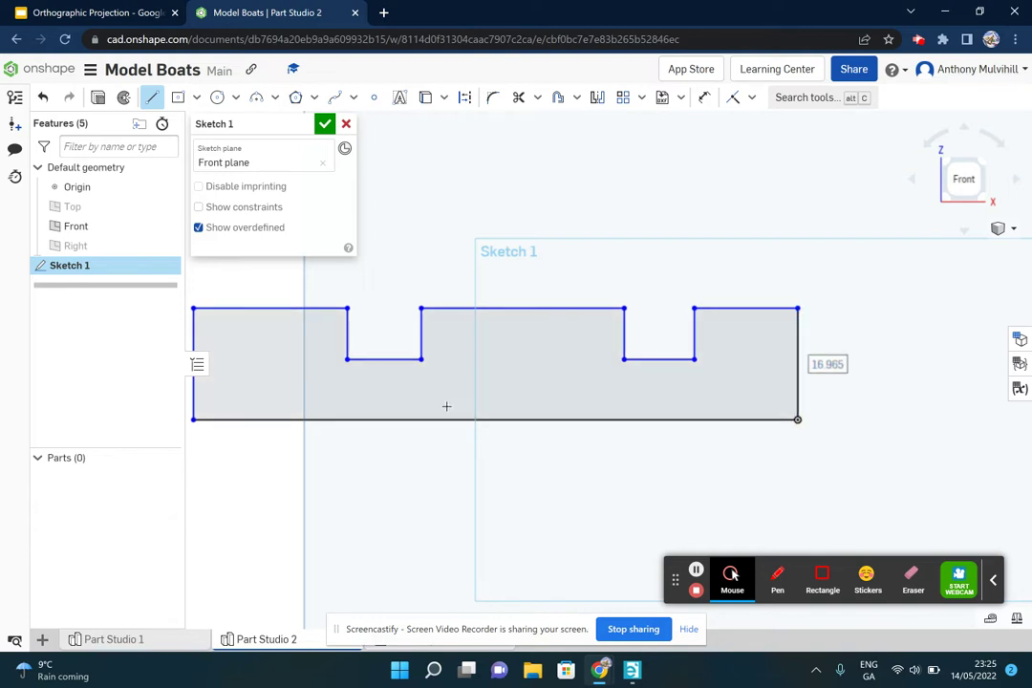
Step: Dimension the base line of the boat profile as 200 mm
{"action": "left_click", "coordinate": [704, 97]}
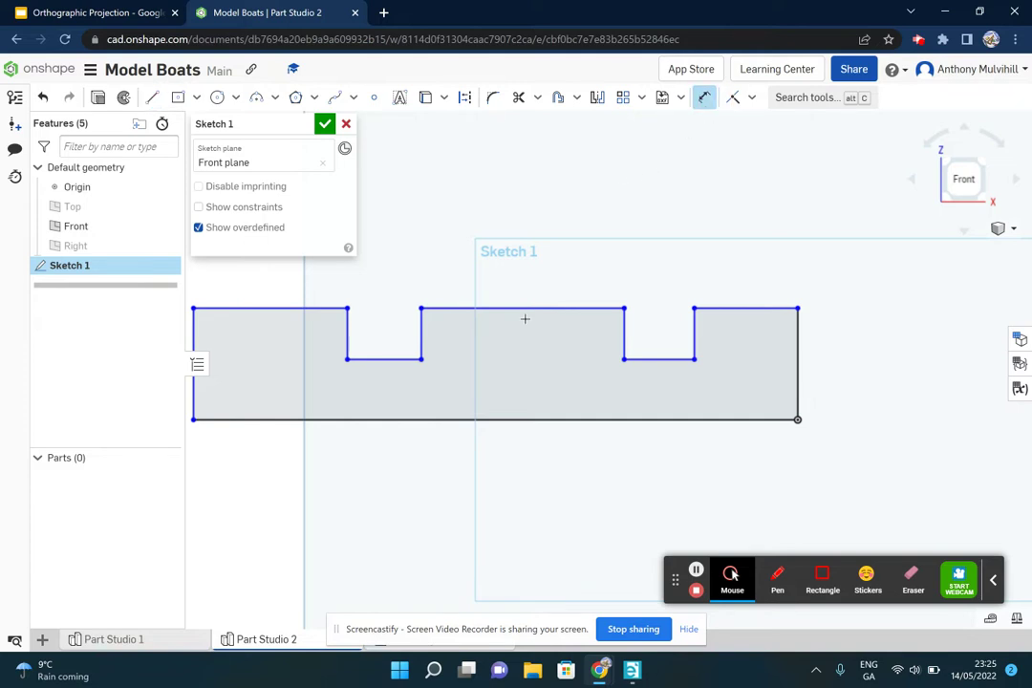
{"action": "left_click", "coordinate": [487, 418]}
{"action": "left_click", "coordinate": [490, 440]}
{"action": "type", "text": "200"}
{"action": "key", "text": "Return"}
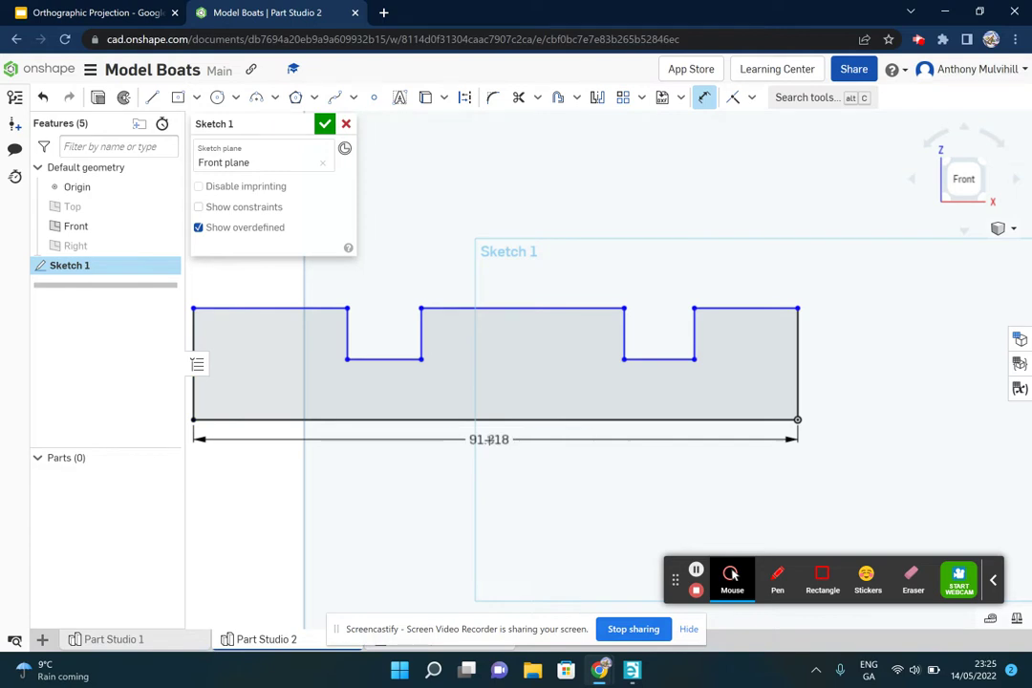
Step: Dimension the vertical stern line as 40 mm high
{"action": "scroll", "coordinate": [489, 440], "scroll_direction": "down", "scroll_amount": 5}
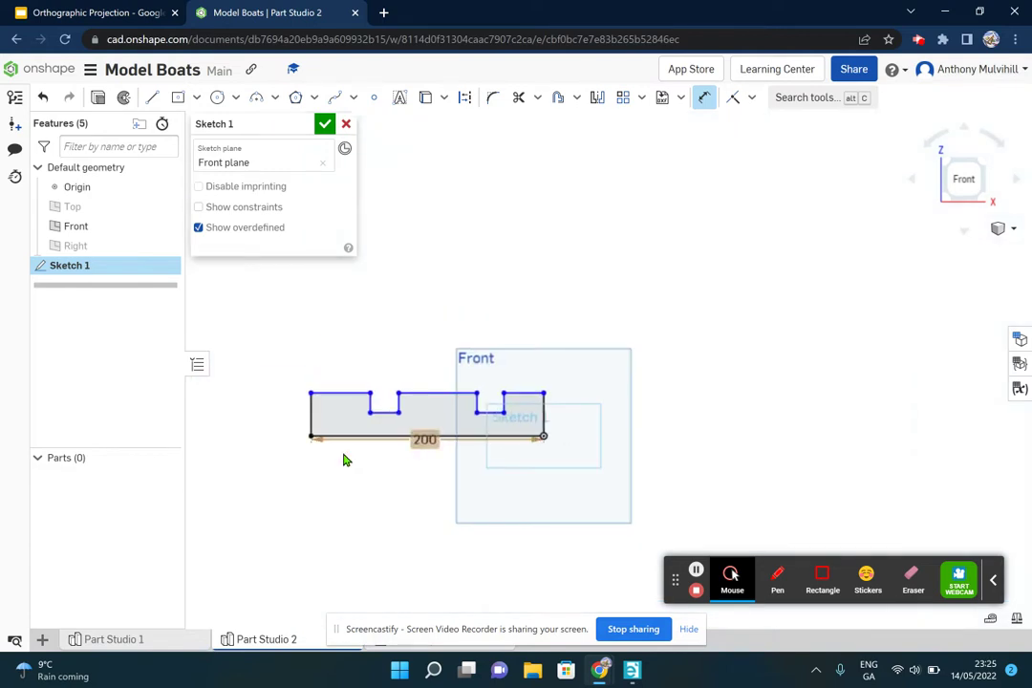
{"action": "scroll", "coordinate": [310, 421], "scroll_direction": "up", "scroll_amount": 3}
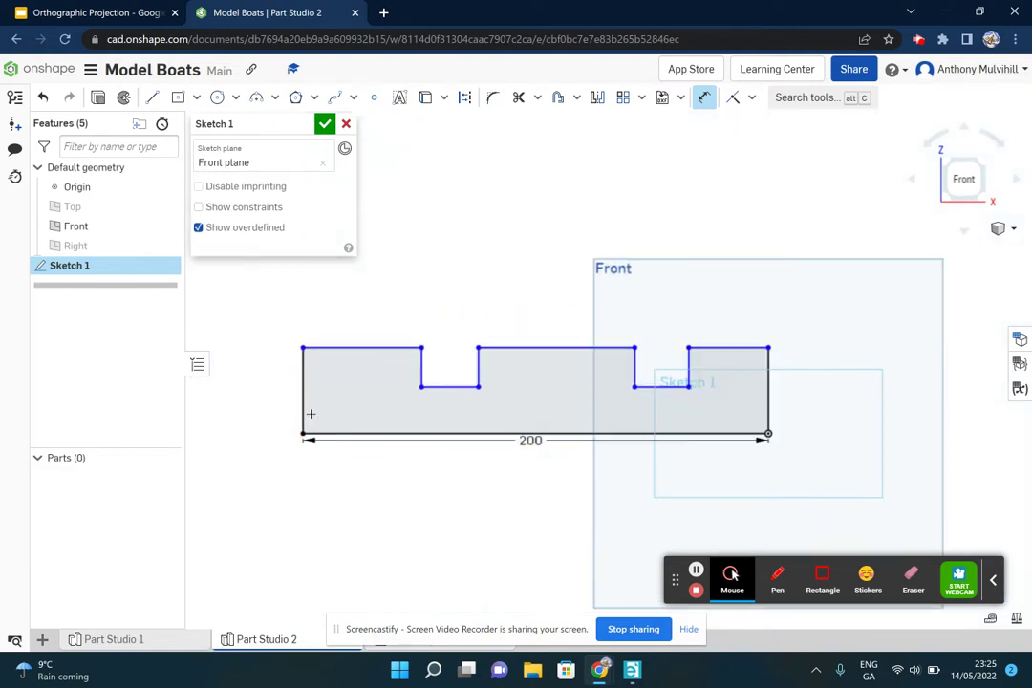
{"action": "left_click", "coordinate": [767, 394]}
{"action": "left_click", "coordinate": [809, 394]}
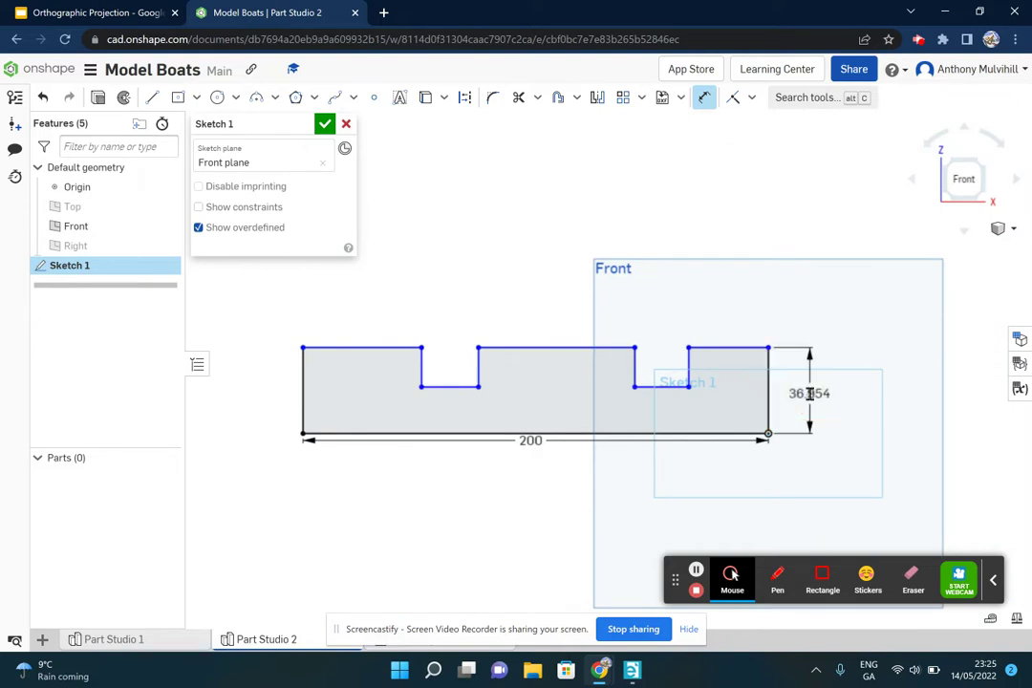
{"action": "type", "text": "40"}
{"action": "key", "text": "Return"}
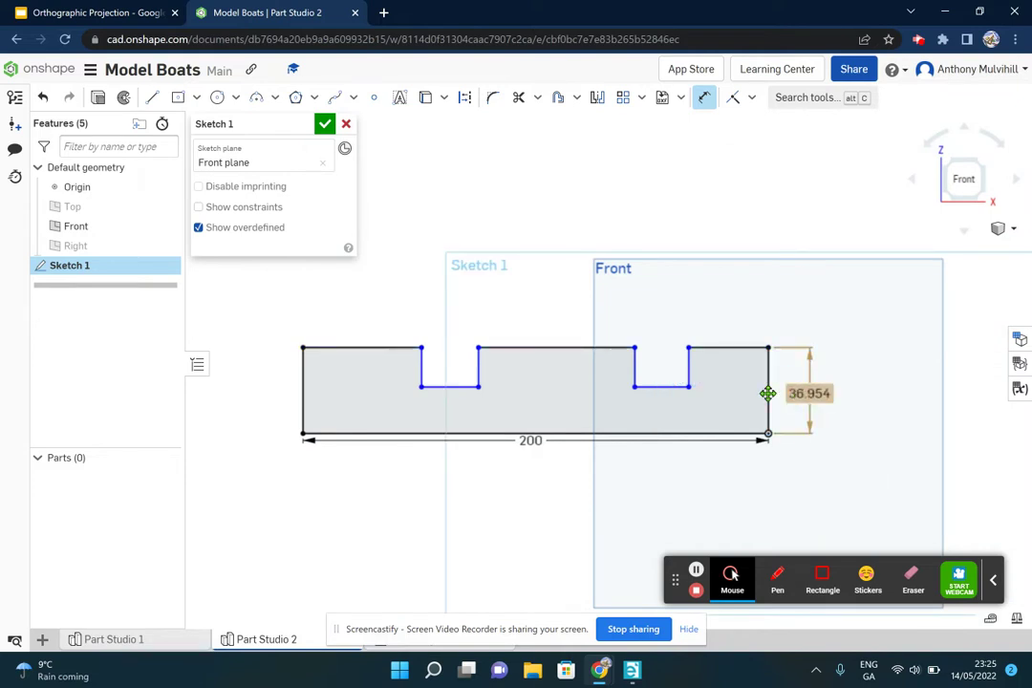
Step: Dimension the height from the base line to the stern notch's floor as 20 mm
{"action": "left_click", "coordinate": [671, 380]}
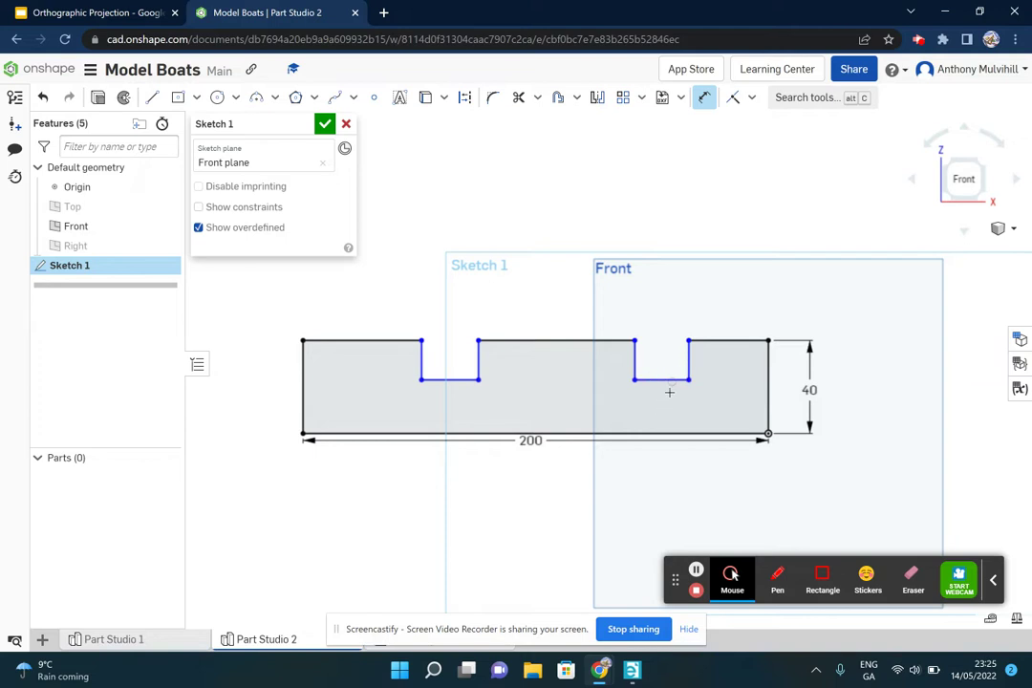
{"action": "left_click", "coordinate": [667, 433]}
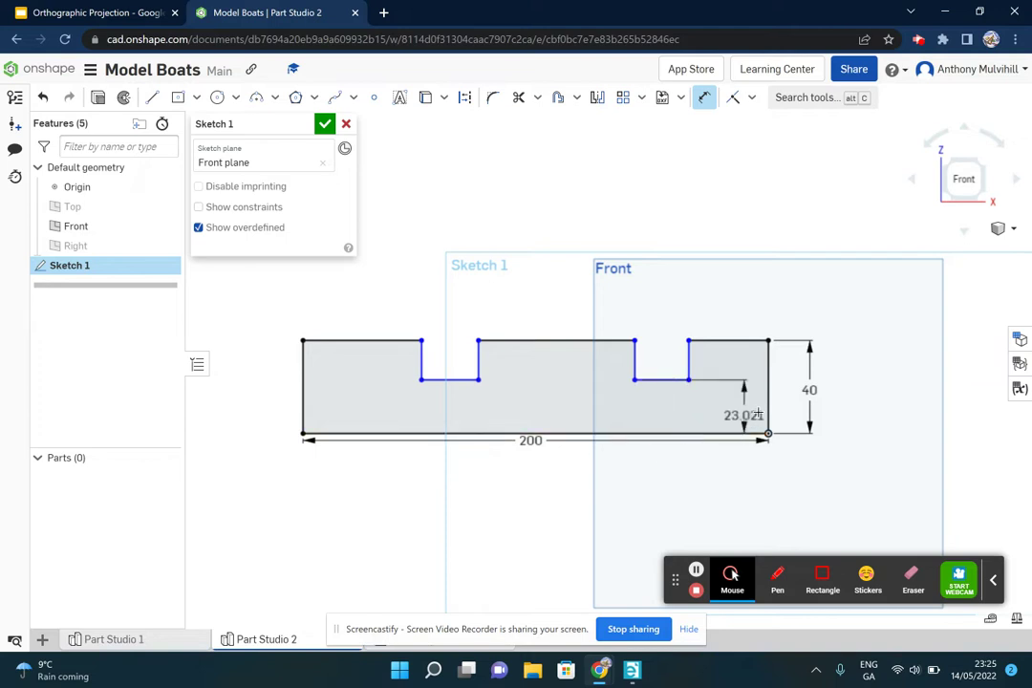
{"action": "left_click", "coordinate": [786, 413]}
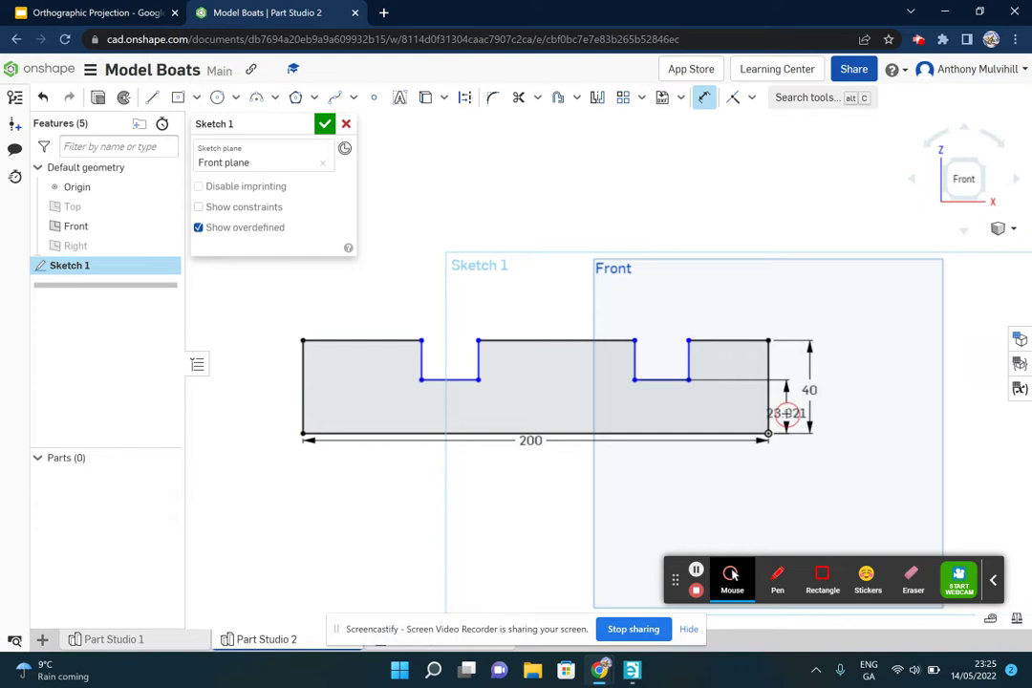
{"action": "type", "text": "20"}
{"action": "key", "text": "Return"}
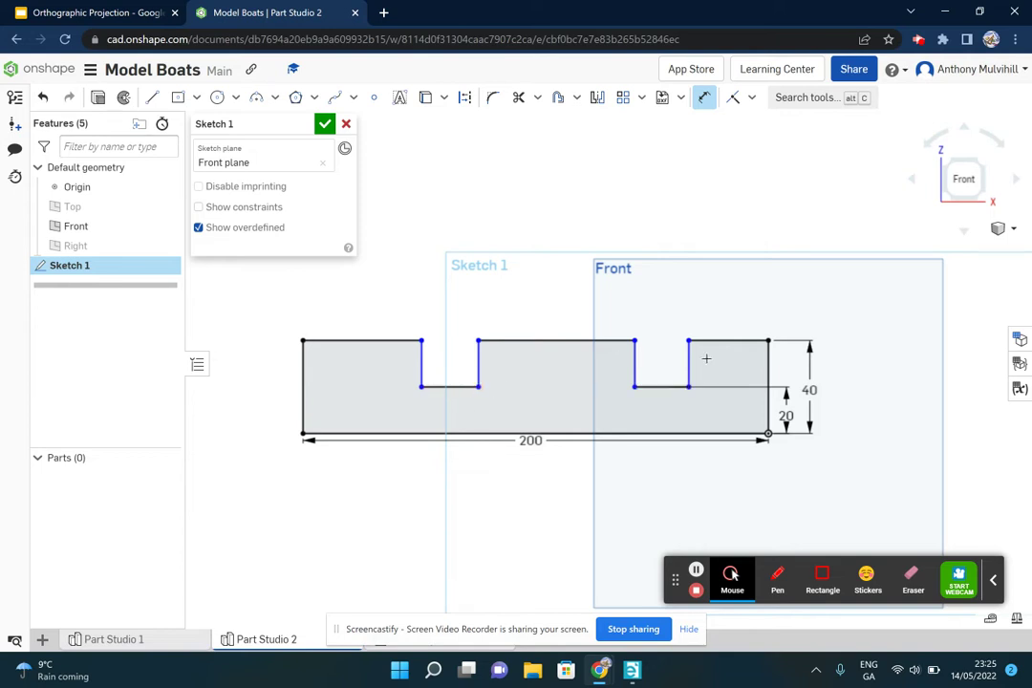
Step: Check the deck and notch lengths on the boat drawing in the Educate.ie book, and return to the Onshape sketch
{"action": "left_click", "coordinate": [631, 670]}
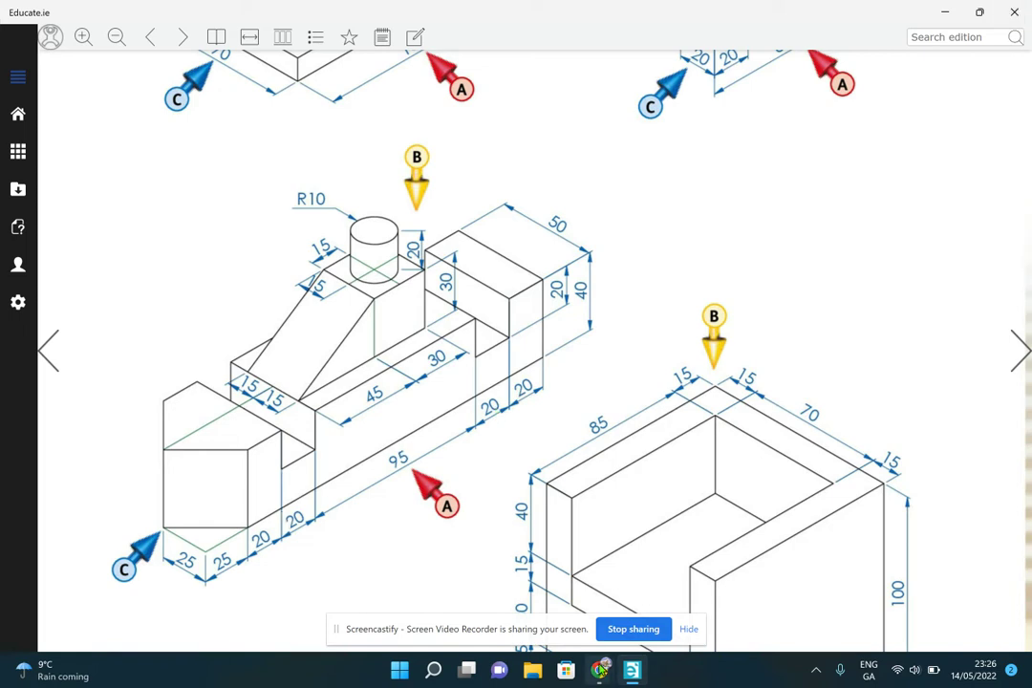
{"action": "mouse_move", "coordinate": [603, 669]}
{"action": "left_click", "coordinate": [504, 565]}
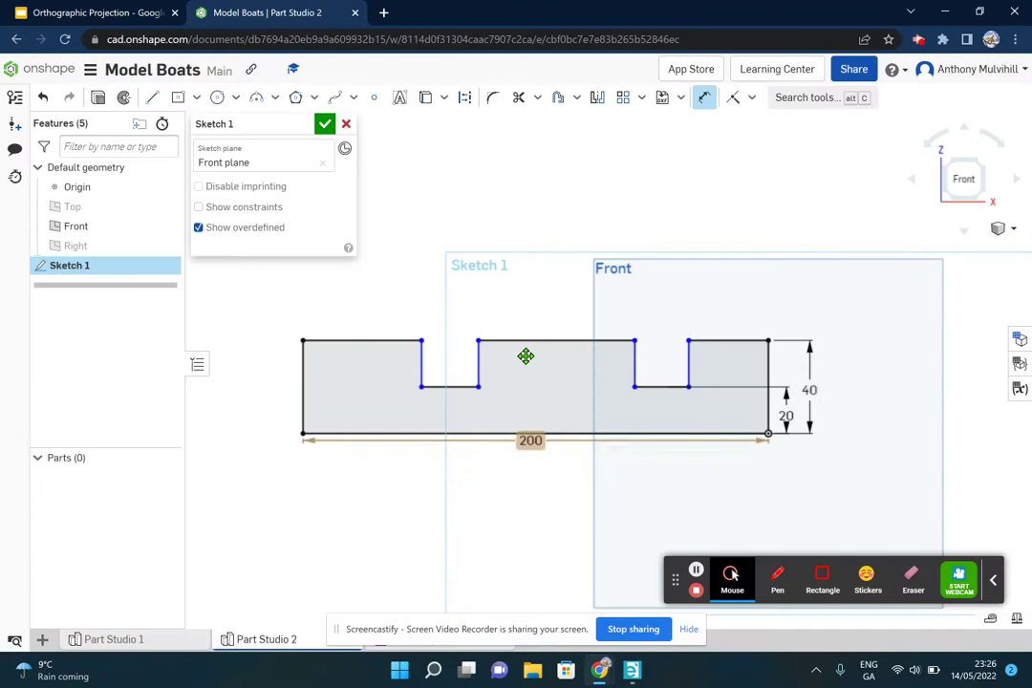
Step: Dimension the stern block's top as 20 mm long and the notch beside it as 20 mm wide
{"action": "left_click", "coordinate": [736, 325]}
{"action": "left_click", "coordinate": [729, 307]}
{"action": "type", "text": "20"}
{"action": "key", "text": "Return"}
{"action": "left_click", "coordinate": [691, 388]}
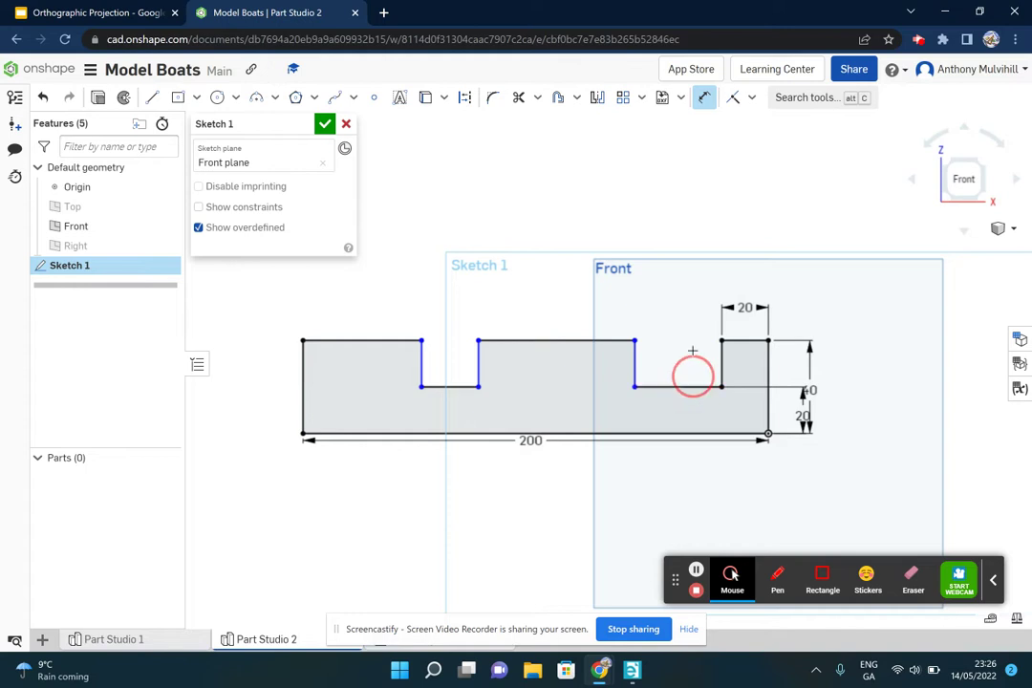
{"action": "left_click", "coordinate": [691, 307]}
{"action": "type", "text": "20"}
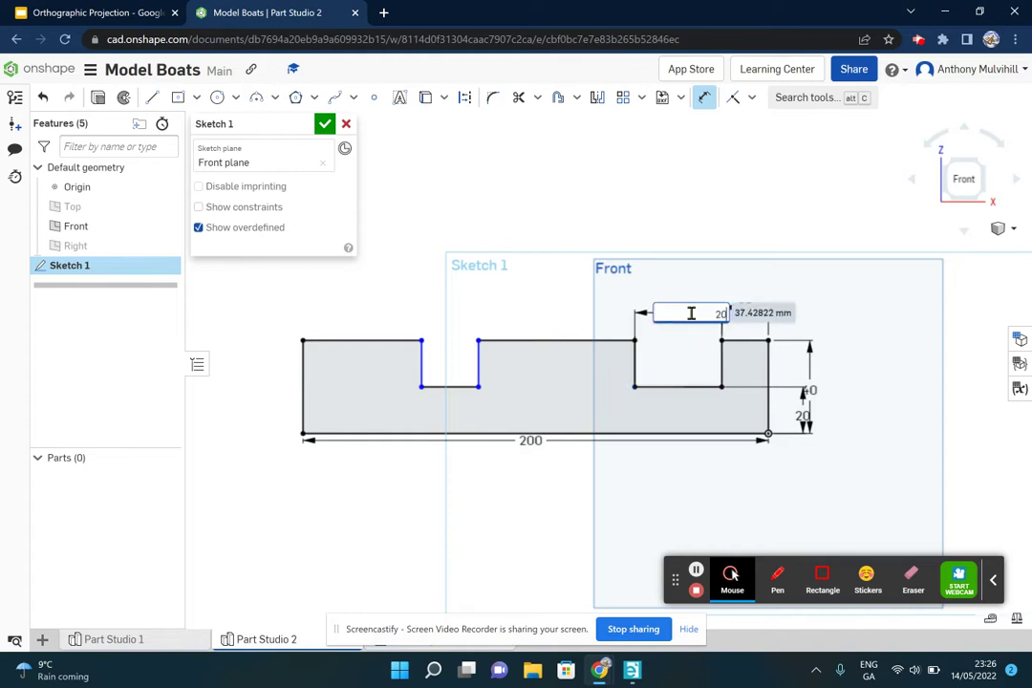
{"action": "key", "text": "Return"}
Step: Dimension the middle deck as 95 mm long and the bow notch as 20 mm wide
{"action": "left_click", "coordinate": [606, 327]}
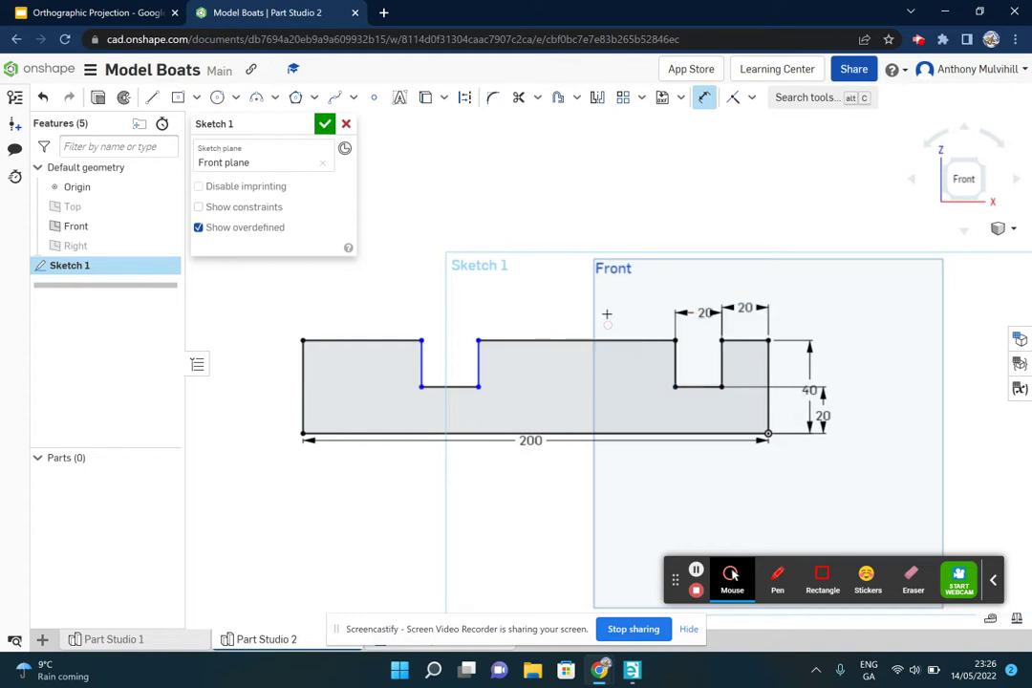
{"action": "left_click", "coordinate": [606, 309]}
{"action": "key", "text": "Return"}
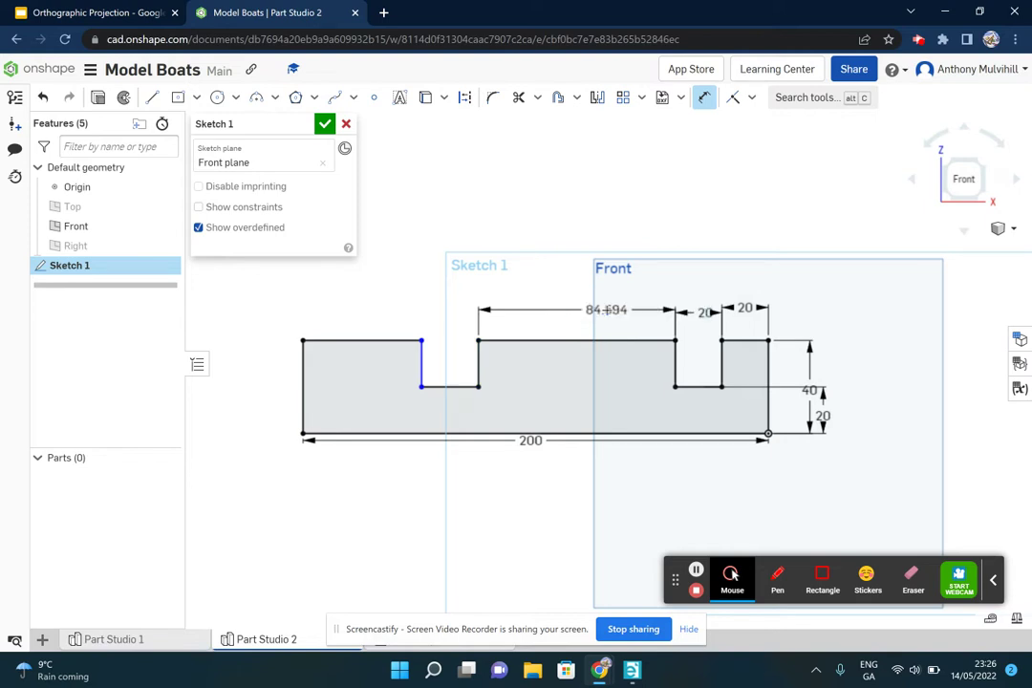
{"action": "left_click", "coordinate": [435, 387]}
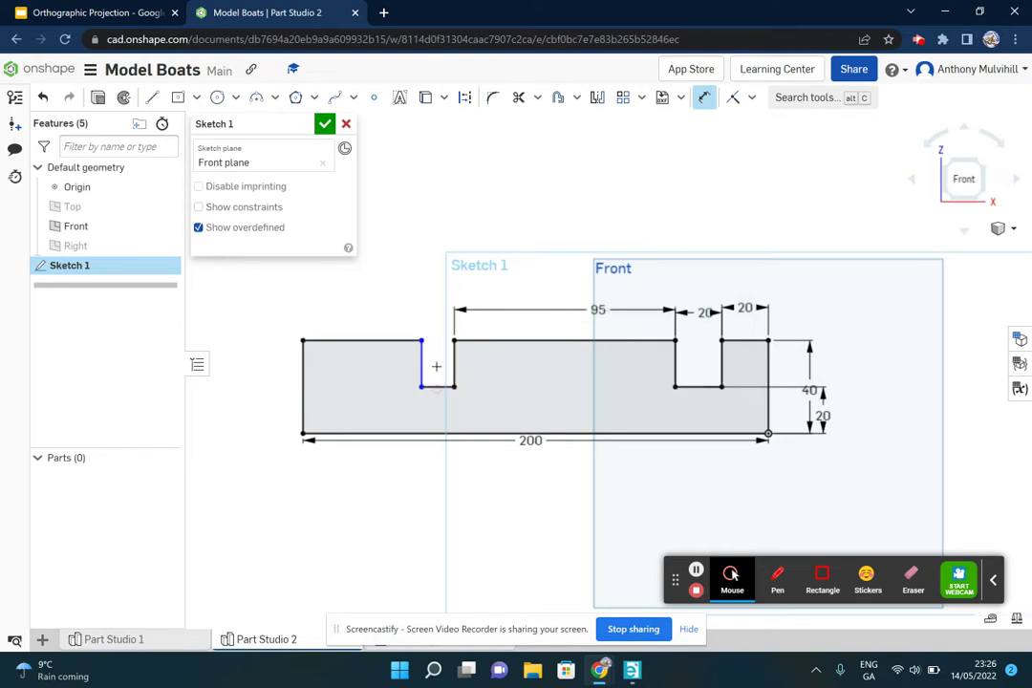
{"action": "left_click", "coordinate": [435, 313]}
{"action": "type", "text": "20"}
{"action": "key", "text": "Return"}
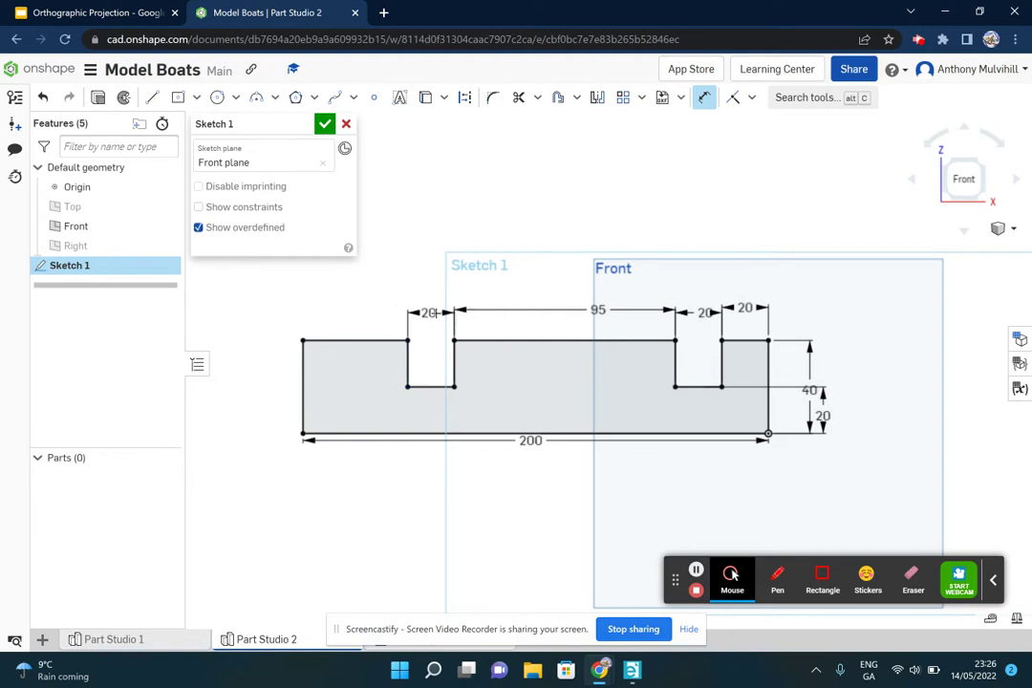
Step: Examine the boat drawing in the Educate.ie book for the hull's width, and return to the Onshape sketch
{"action": "mouse_move", "coordinate": [467, 401]}
{"action": "right_mouse_down"}
{"action": "mouse_move", "coordinate": [510, 436]}
{"action": "mouse_move", "coordinate": [509, 415]}
{"action": "mouse_move", "coordinate": [510, 424]}
{"action": "right_mouse_up"}
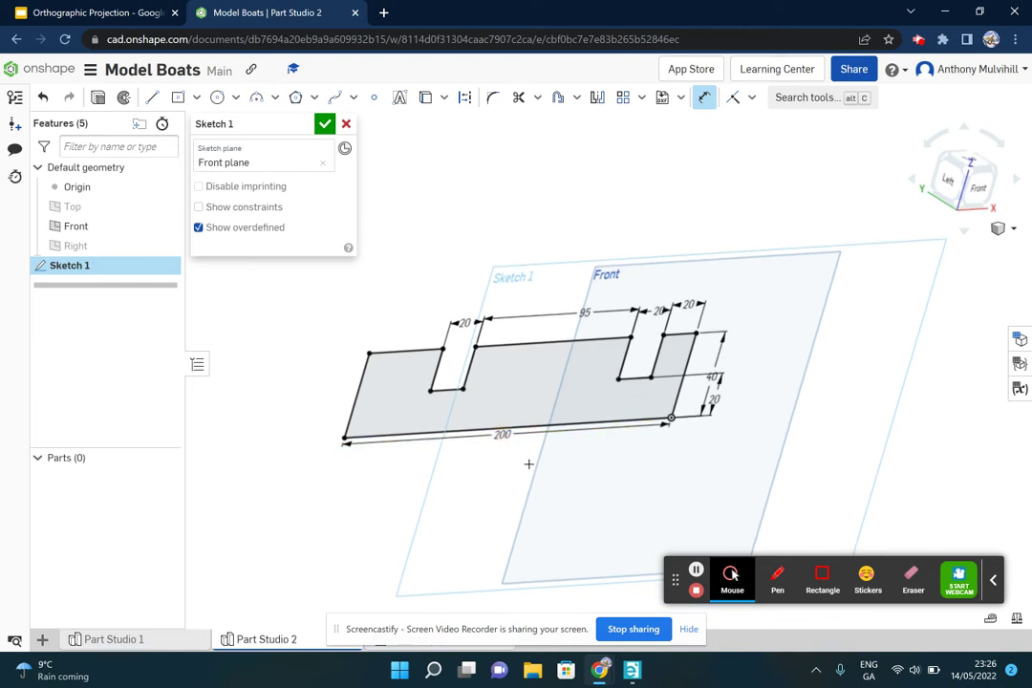
{"action": "mouse_move", "coordinate": [602, 672]}
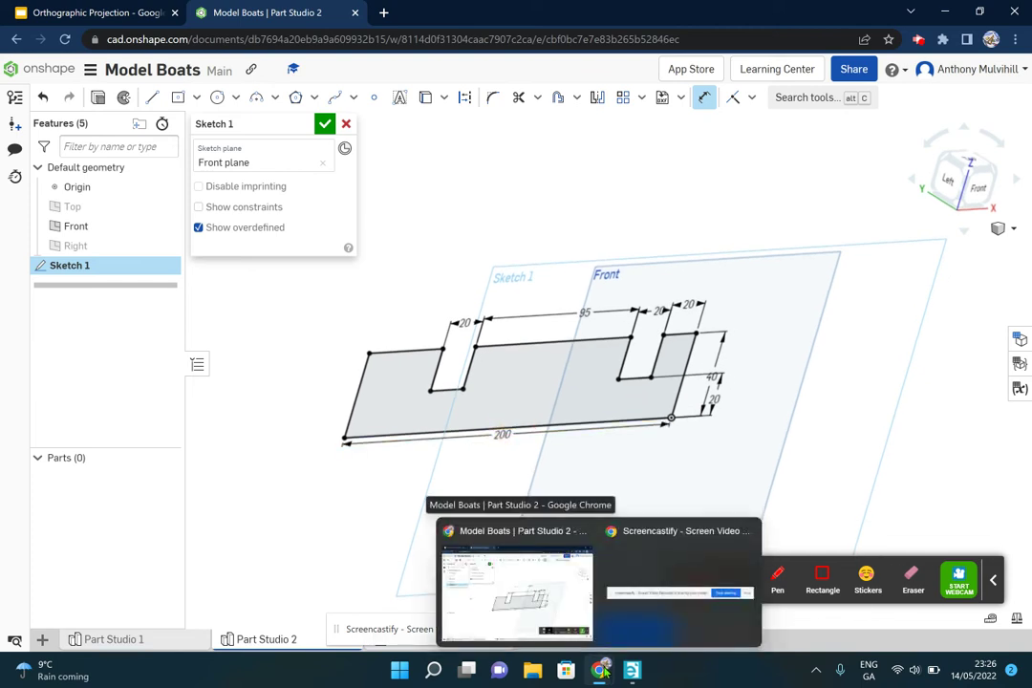
{"action": "left_click", "coordinate": [632, 671]}
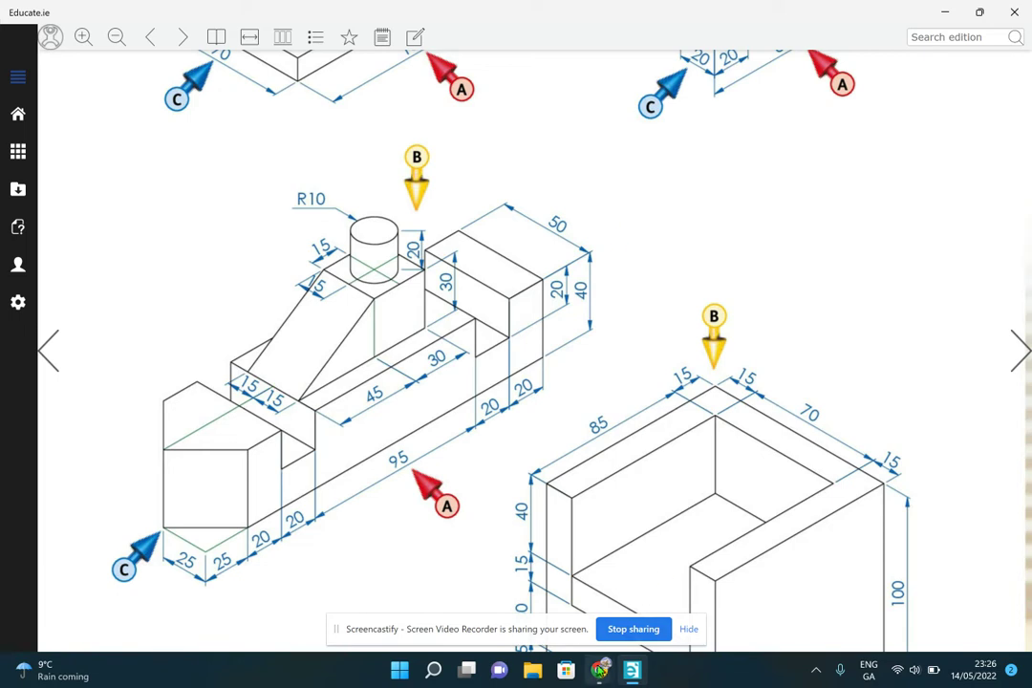
{"action": "mouse_move", "coordinate": [600, 670]}
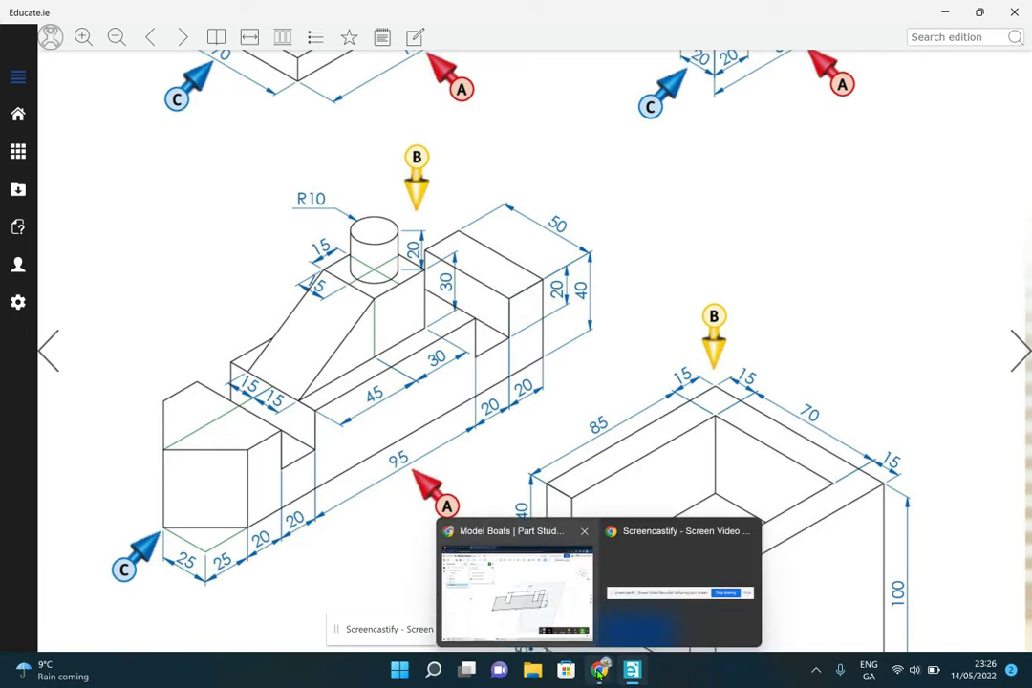
{"action": "left_click", "coordinate": [549, 626]}
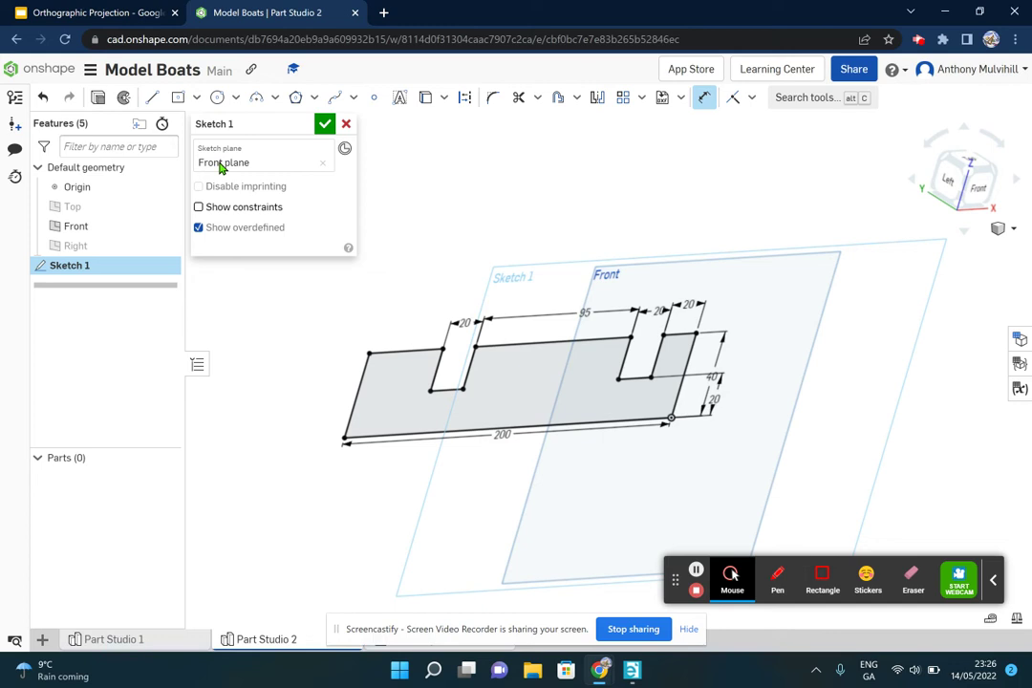
Step: Extrude the boat's side profile as a new solid, 50 mm deep and symmetric about the Front plane
{"action": "left_click", "coordinate": [99, 99]}
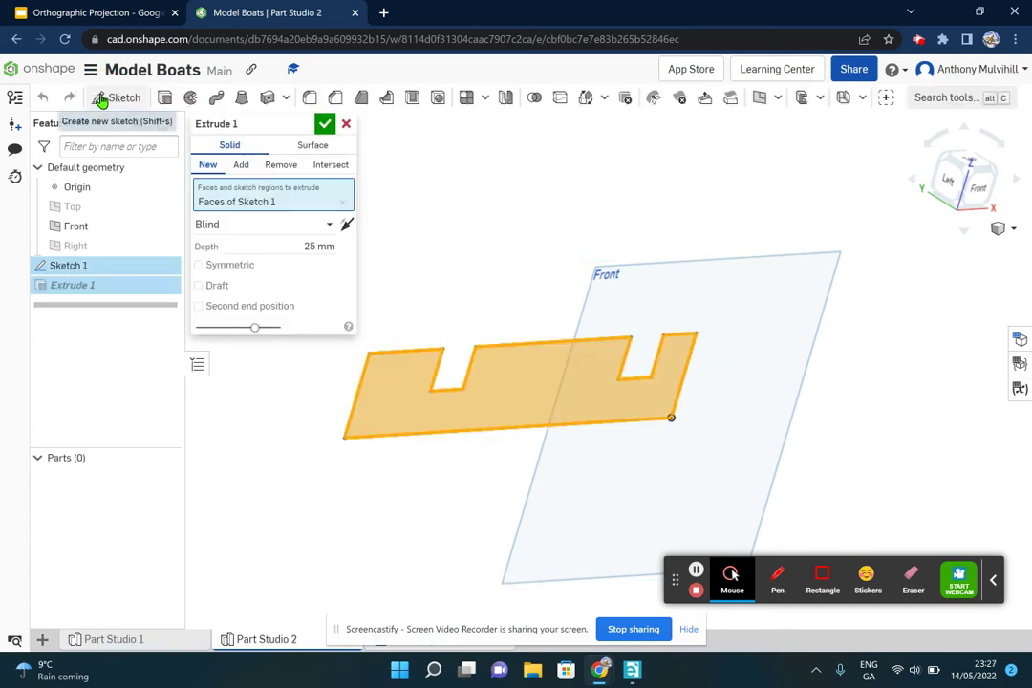
{"action": "right_click_drag", "start_coordinate": [541, 299], "coordinate": [559, 306]}
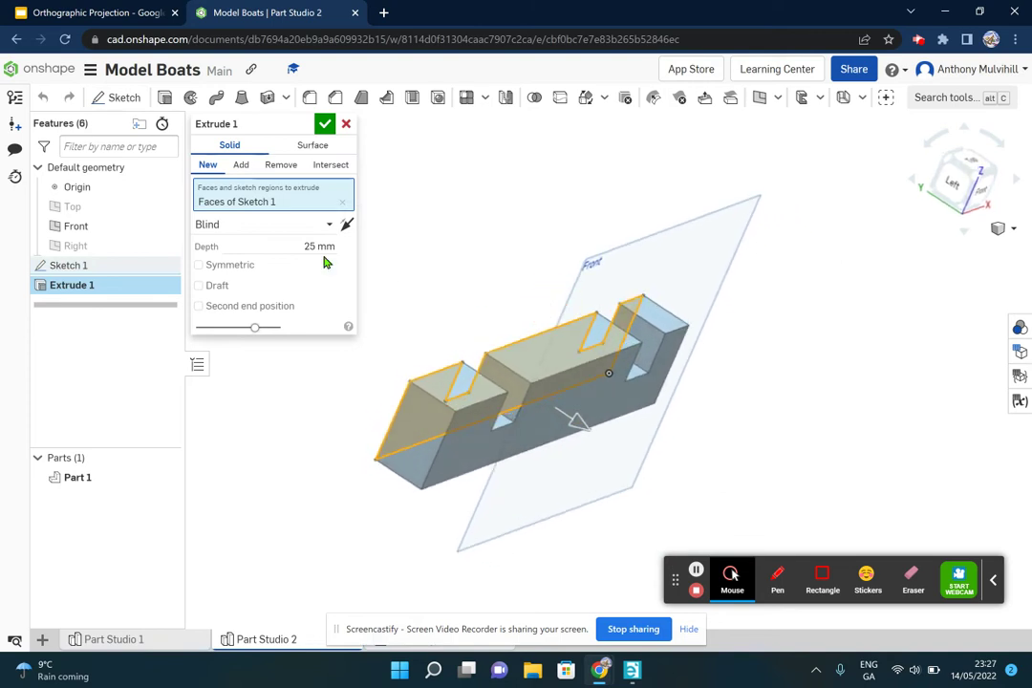
{"action": "left_click", "coordinate": [320, 247]}
{"action": "type", "text": "5"}
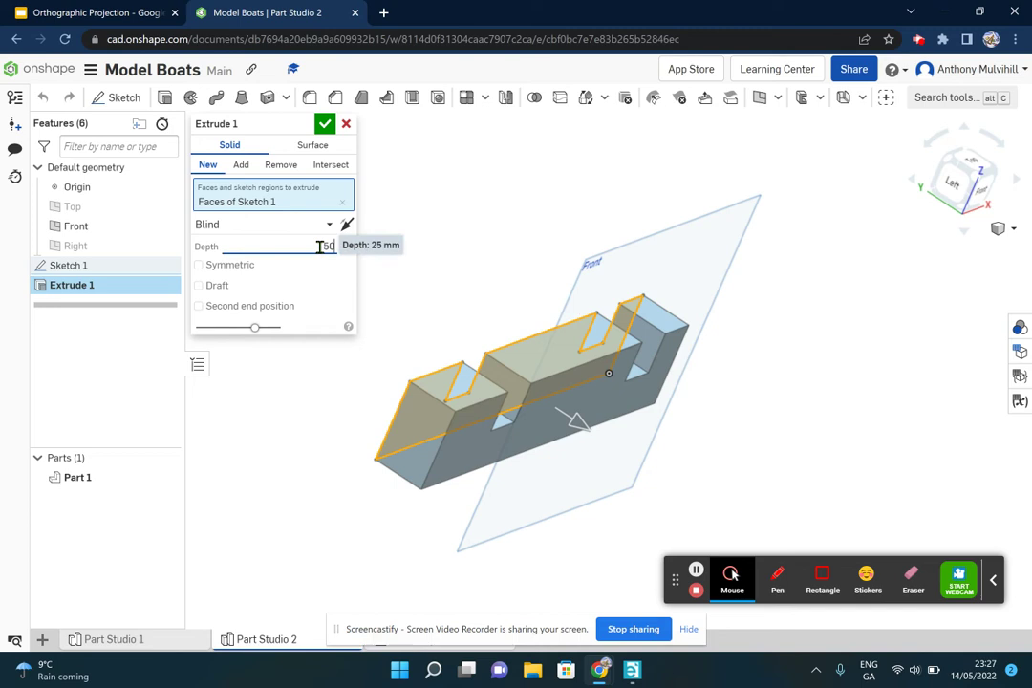
{"action": "type", "text": "0"}
{"action": "key", "text": "Return"}
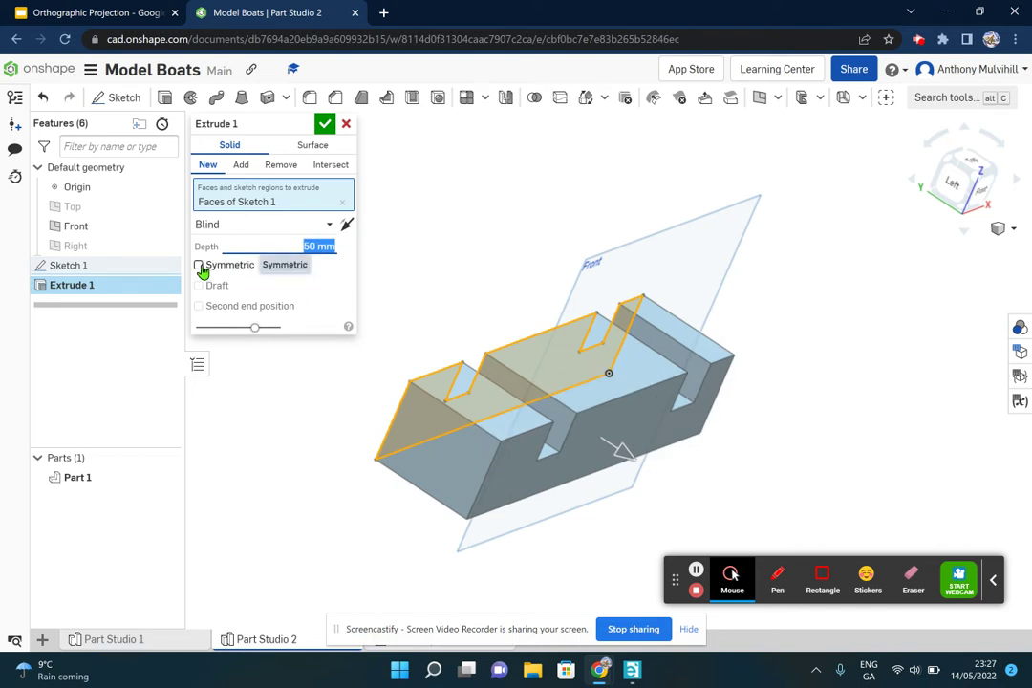
{"action": "left_click", "coordinate": [198, 266]}
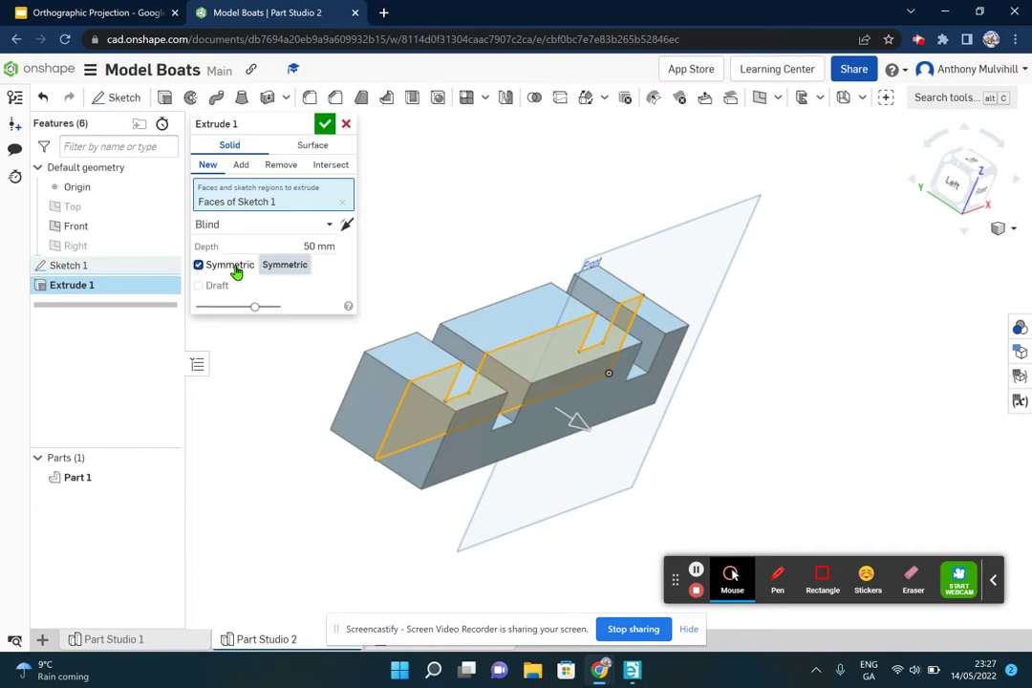
{"action": "mouse_move", "coordinate": [537, 225]}
{"action": "right_mouse_down"}
{"action": "mouse_move", "coordinate": [556, 245]}
{"action": "mouse_move", "coordinate": [537, 224]}
{"action": "right_mouse_up"}
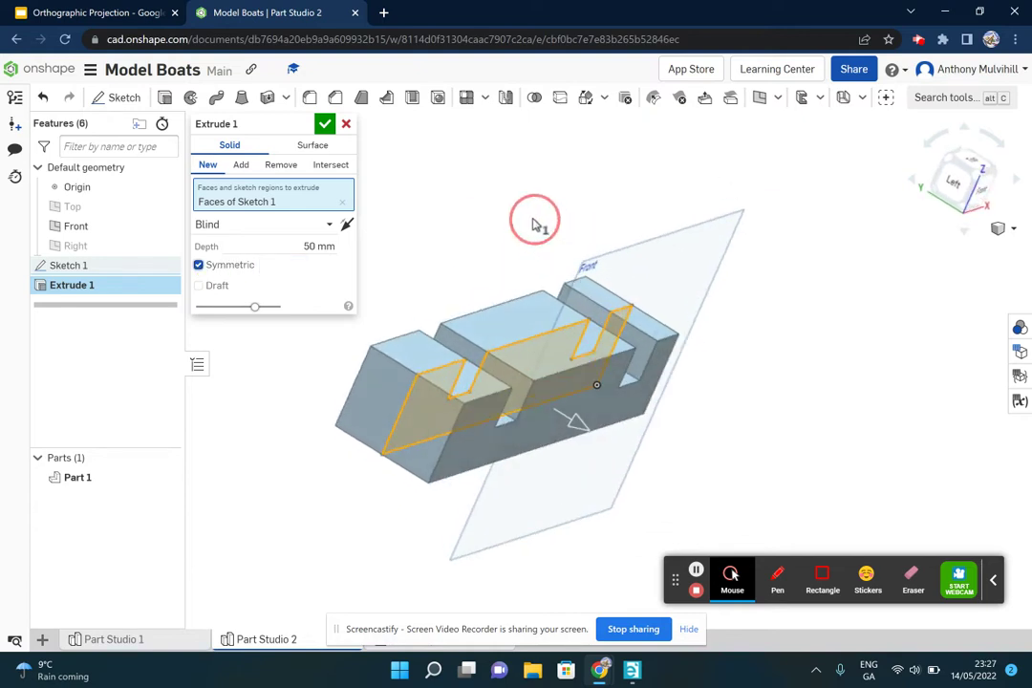
{"action": "left_click", "coordinate": [325, 126]}
Step: Hide the Front plane and start a new sketch on the top face of the bow block
{"action": "right_click_drag", "start_coordinate": [405, 204], "coordinate": [369, 203]}
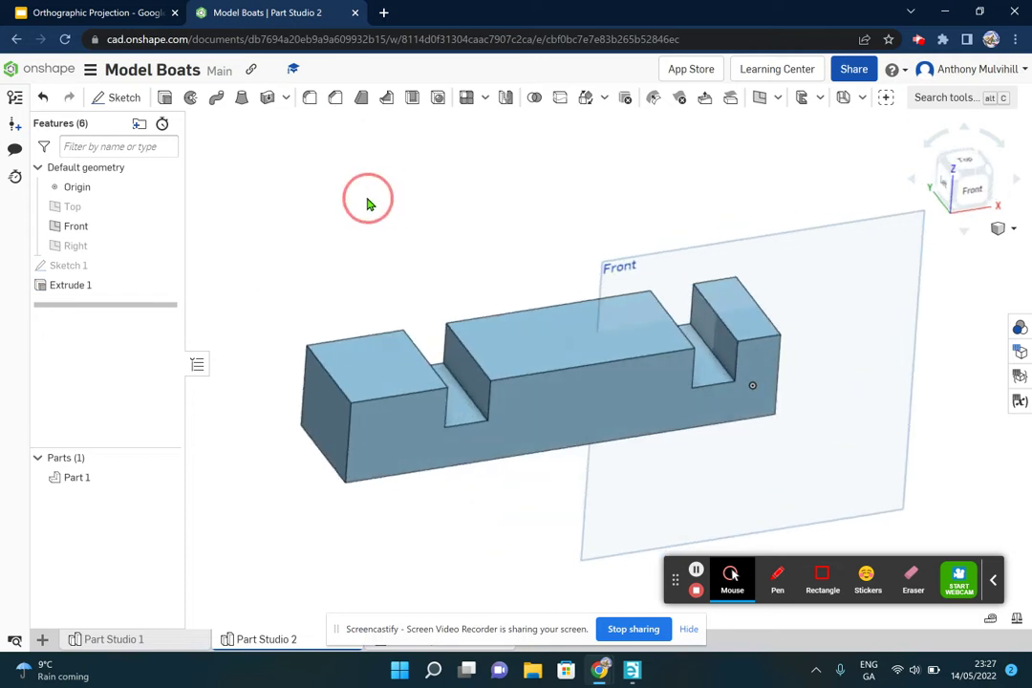
{"action": "left_click", "coordinate": [168, 228]}
{"action": "right_click_drag", "start_coordinate": [437, 224], "coordinate": [438, 276]}
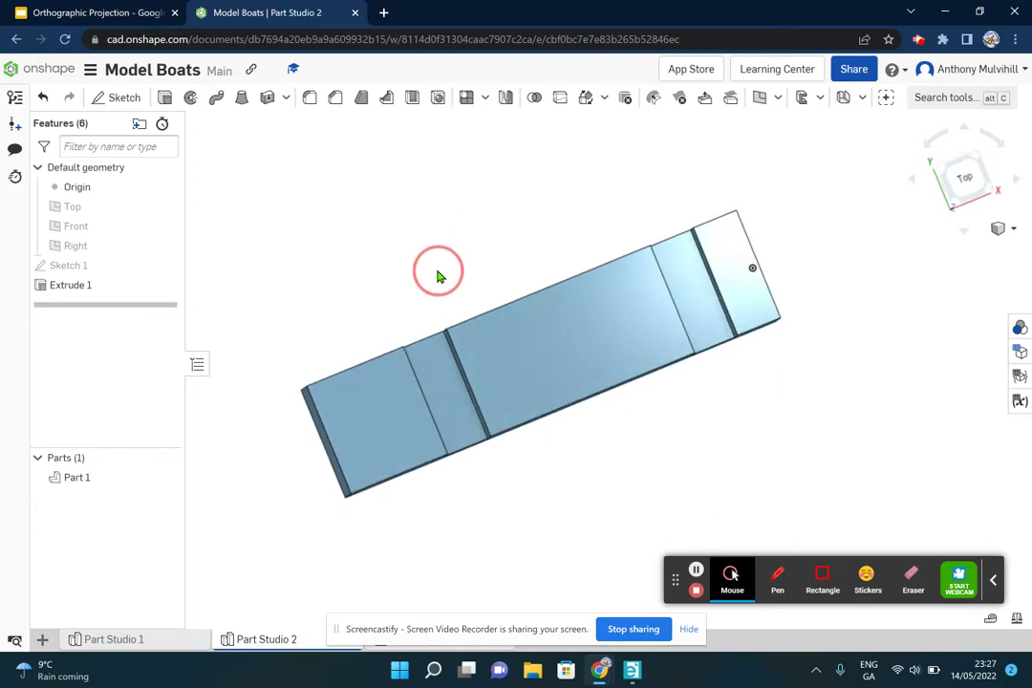
{"action": "left_click", "coordinate": [377, 426]}
{"action": "left_click", "coordinate": [123, 102]}
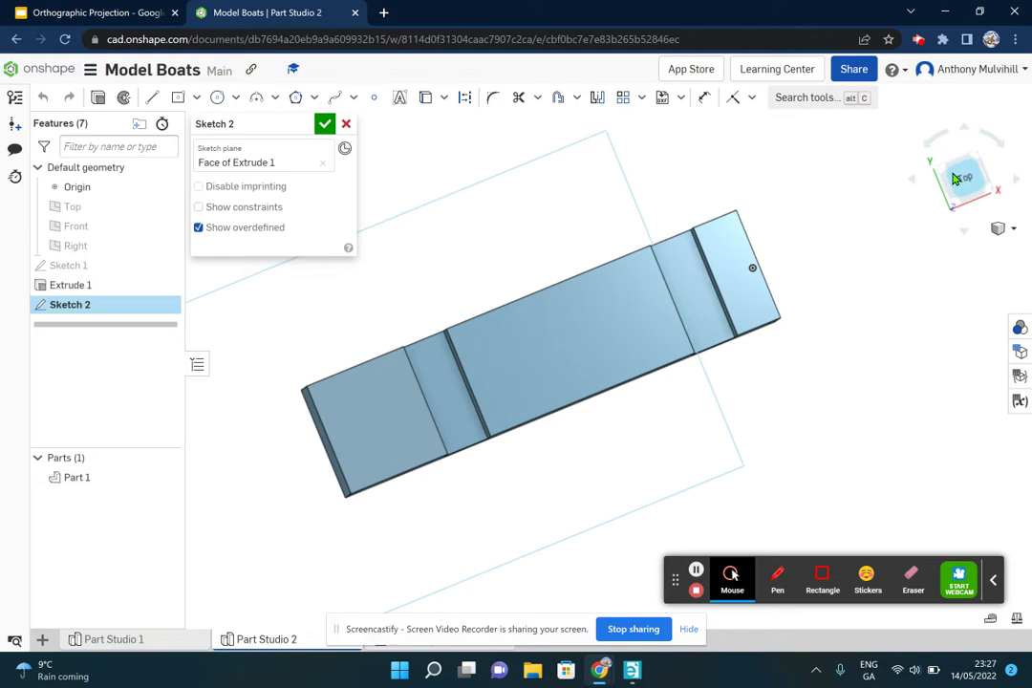
{"action": "left_click", "coordinate": [959, 178]}
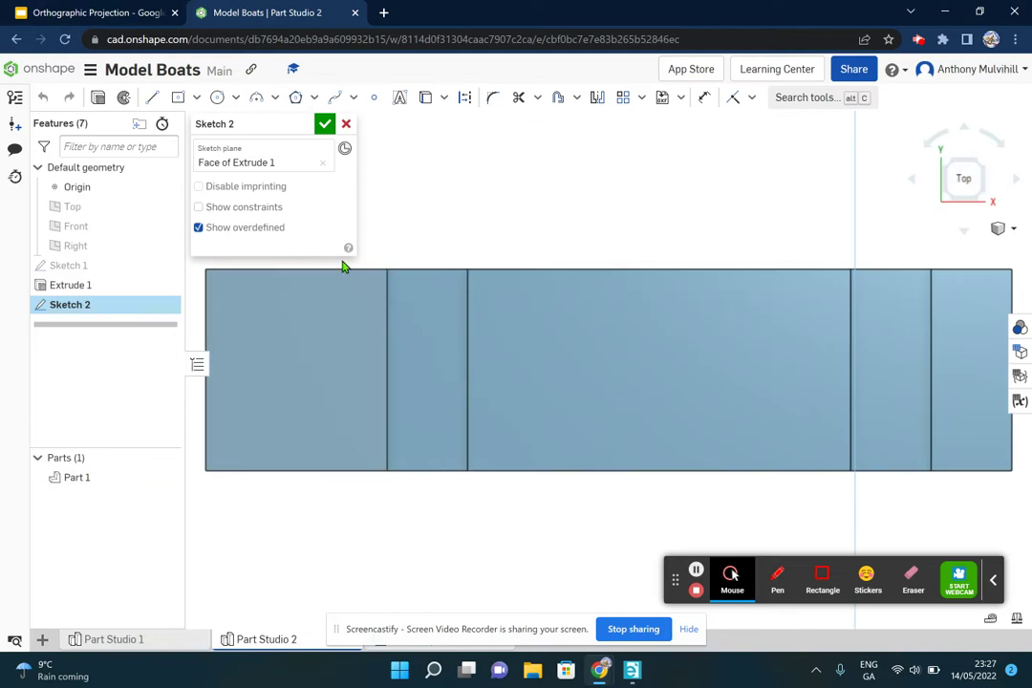
Step: Sketch a closed triangle over the bow's far corner, joining the midpoints of the end and side edges to the corner
{"action": "left_click", "coordinate": [152, 97]}
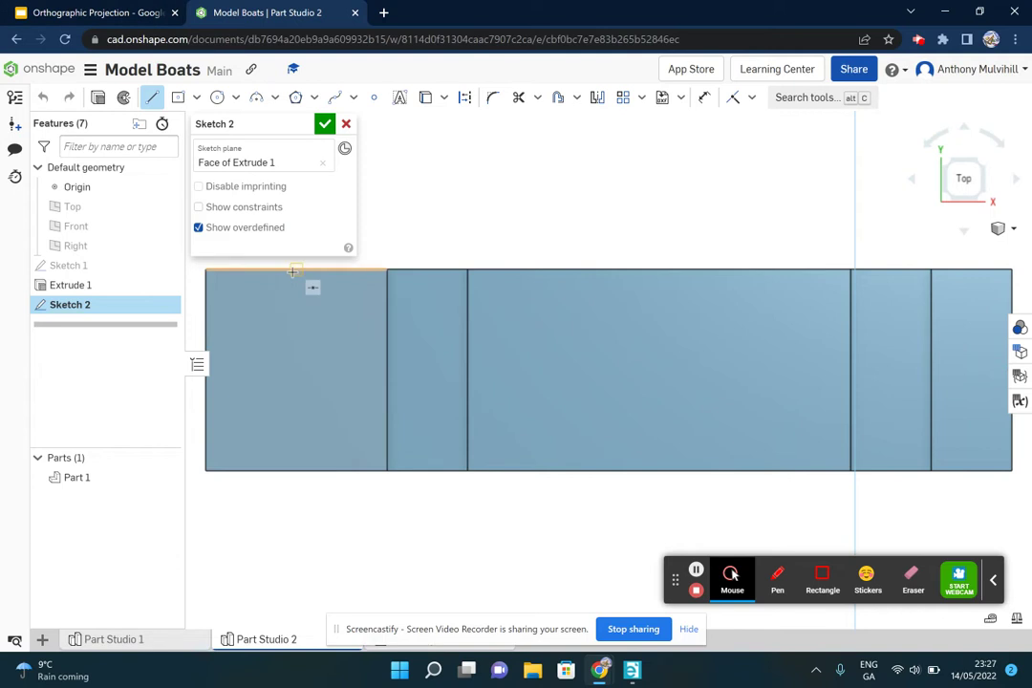
{"action": "scroll", "coordinate": [260, 318], "scroll_direction": "down", "scroll_amount": 2}
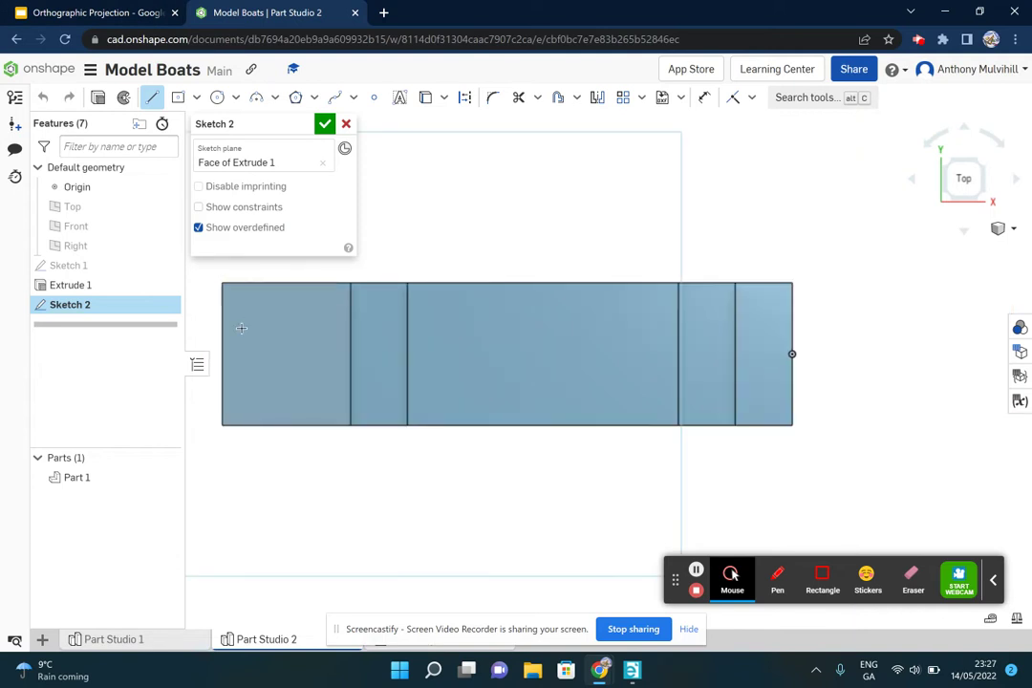
{"action": "left_click", "coordinate": [222, 354]}
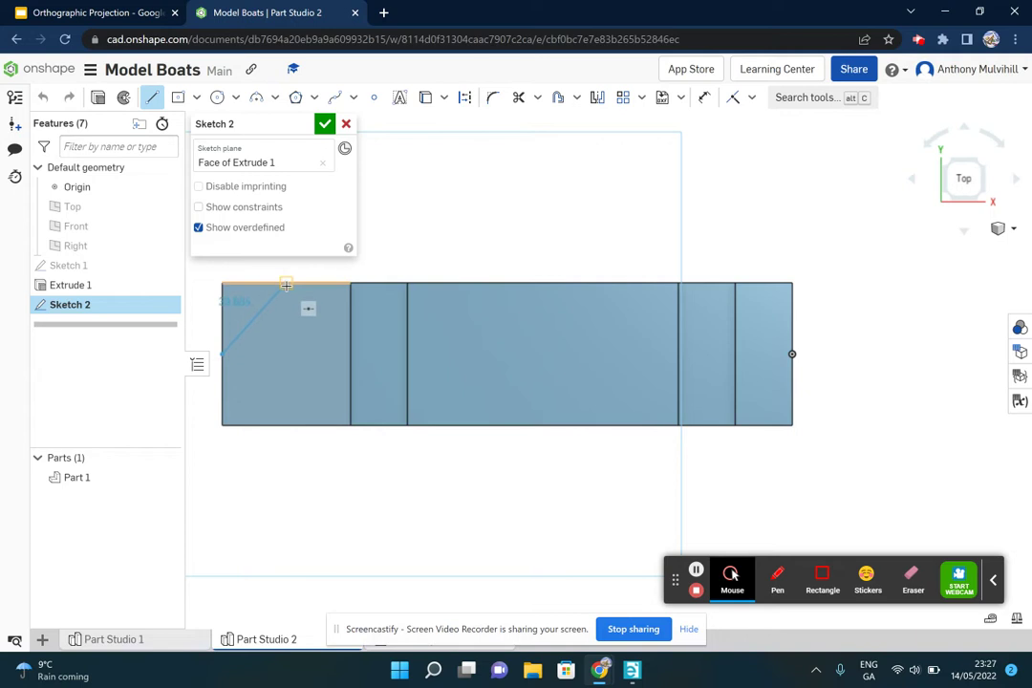
{"action": "left_click", "coordinate": [286, 284]}
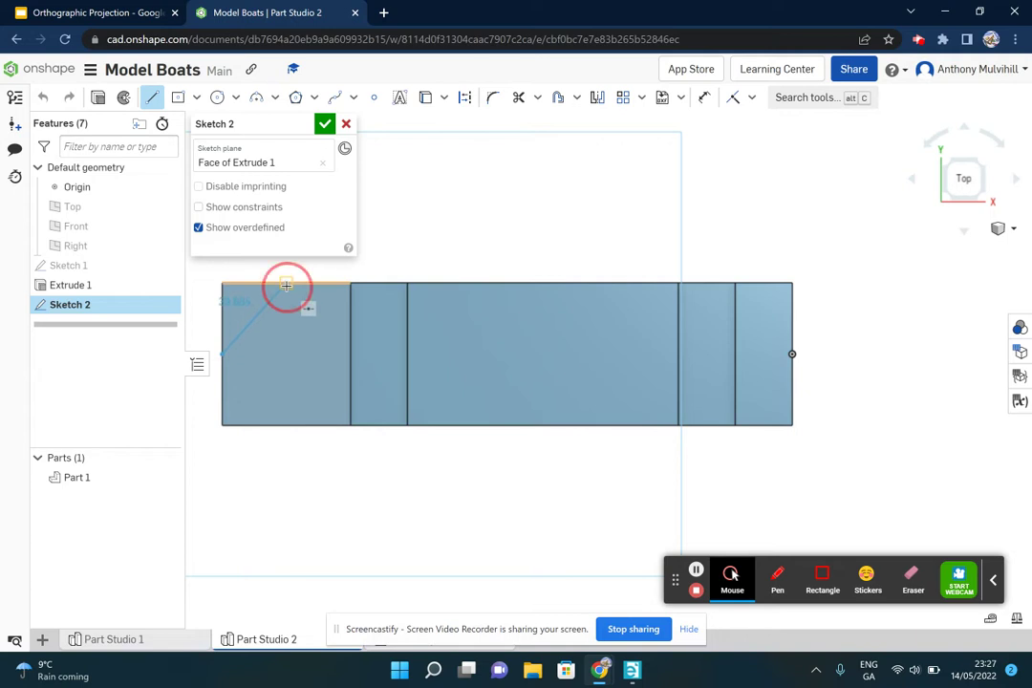
{"action": "left_click", "coordinate": [223, 282]}
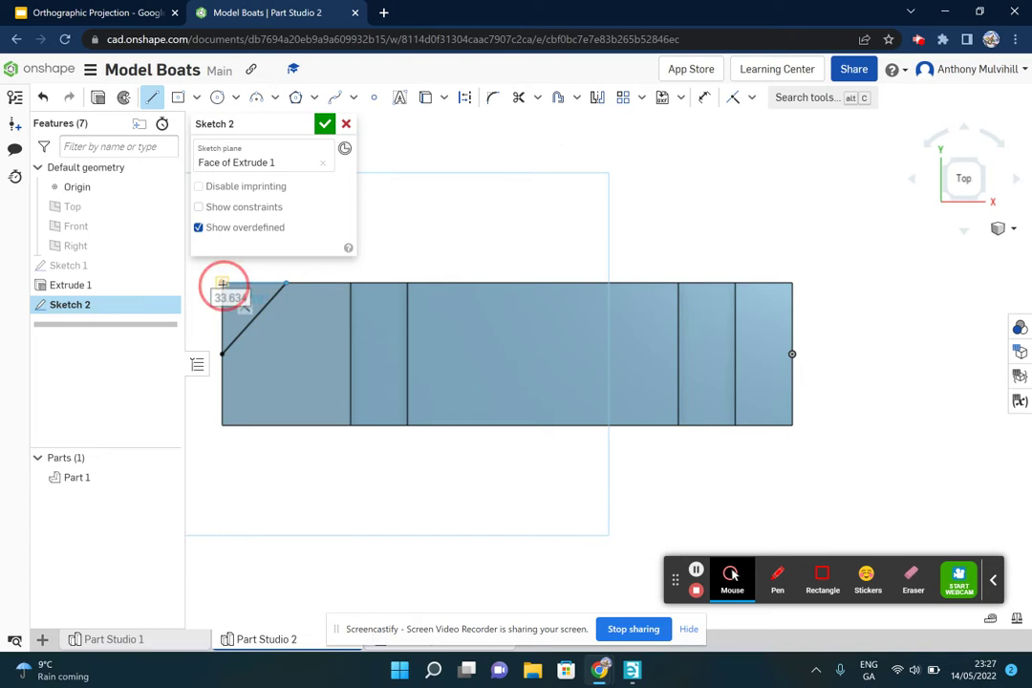
{"action": "left_click", "coordinate": [221, 354]}
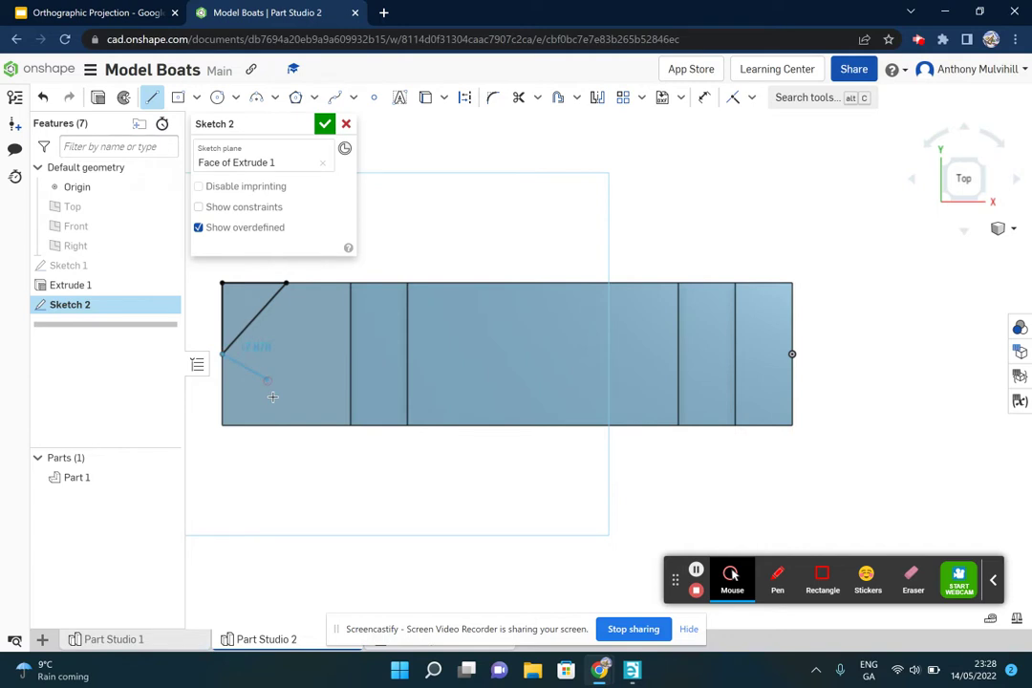
Step: Sketch the matching triangle over the bow's near corner, 22.5 mm along the side and 25 mm along the end edge
{"action": "left_click", "coordinate": [284, 287]}
{"action": "left_click", "coordinate": [284, 424]}
{"action": "left_click", "coordinate": [221, 424]}
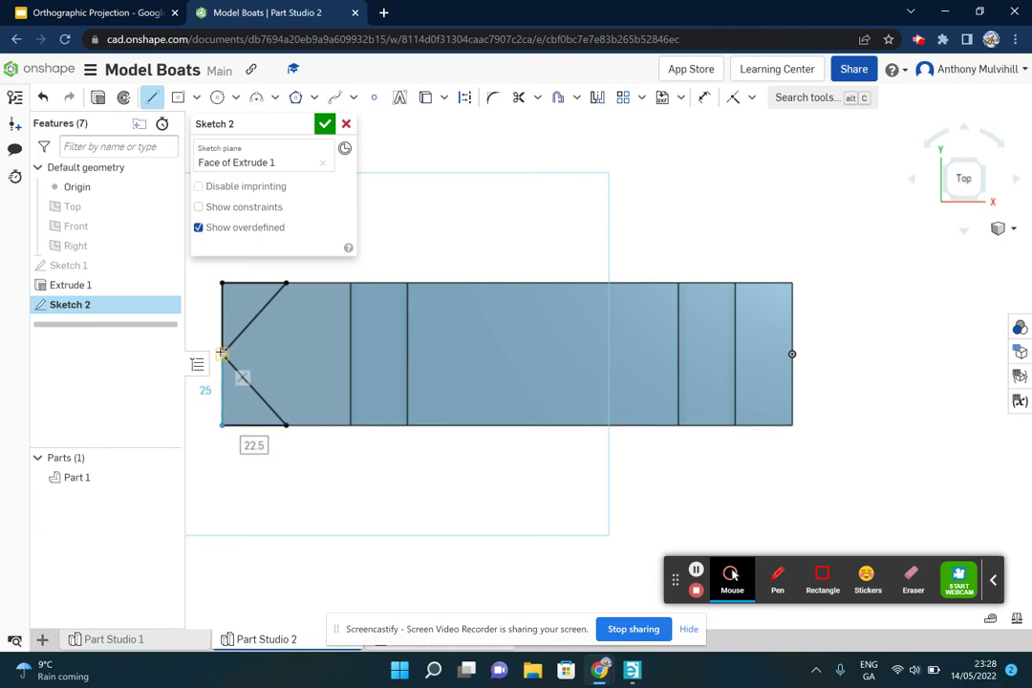
{"action": "left_click", "coordinate": [224, 281]}
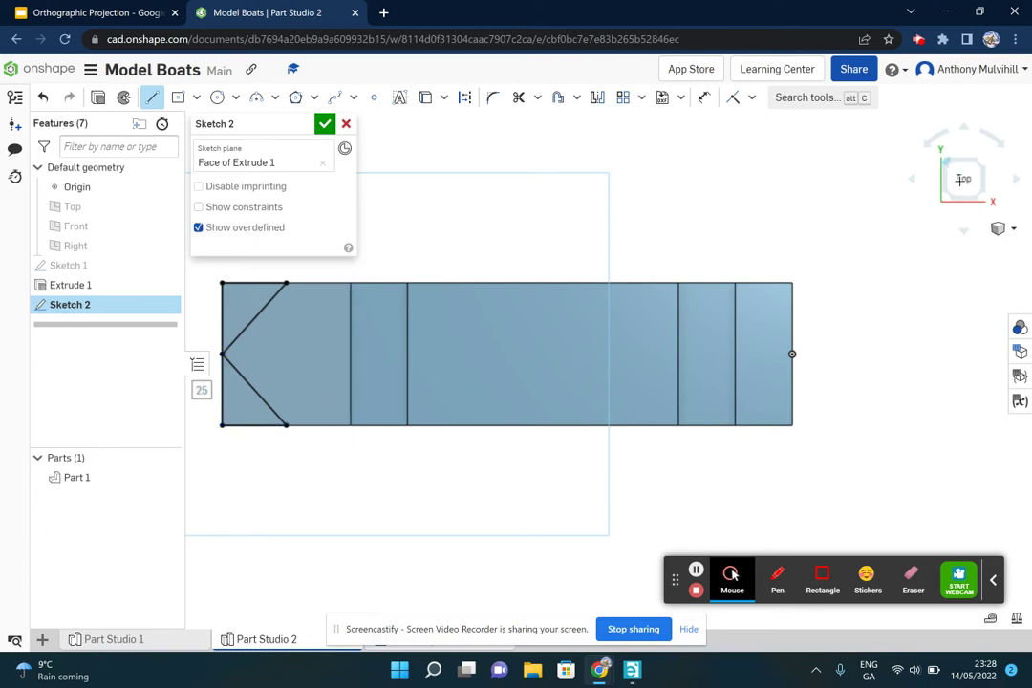
Step: Extrude the two bow triangles as a Remove cut with the end type Through all
{"action": "left_click", "coordinate": [977, 195]}
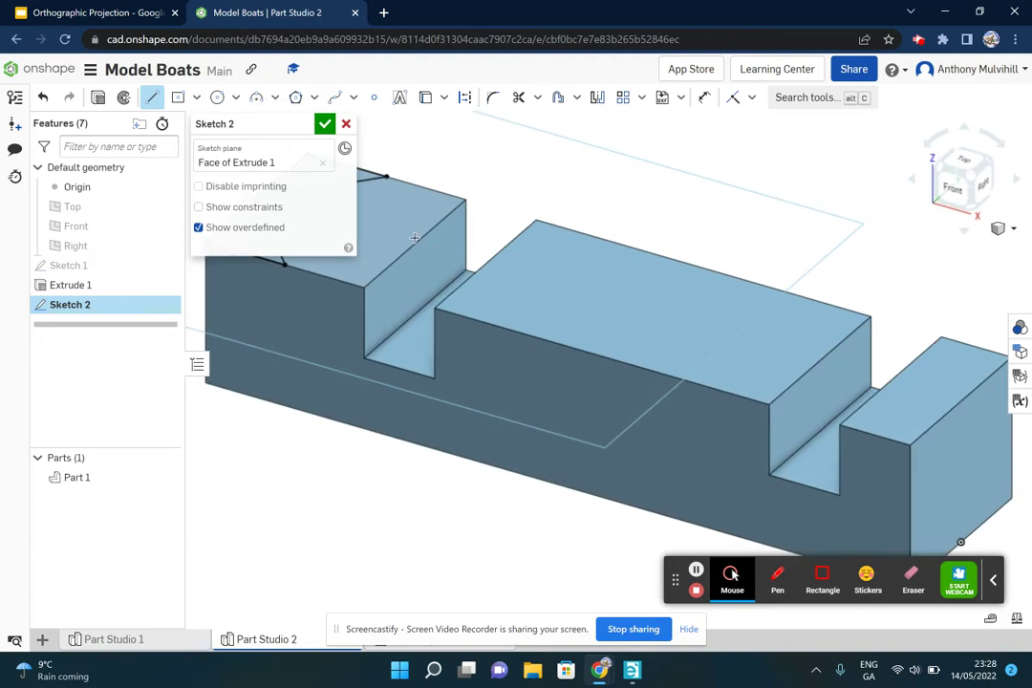
{"action": "scroll", "coordinate": [325, 267], "scroll_direction": "down", "scroll_amount": 5}
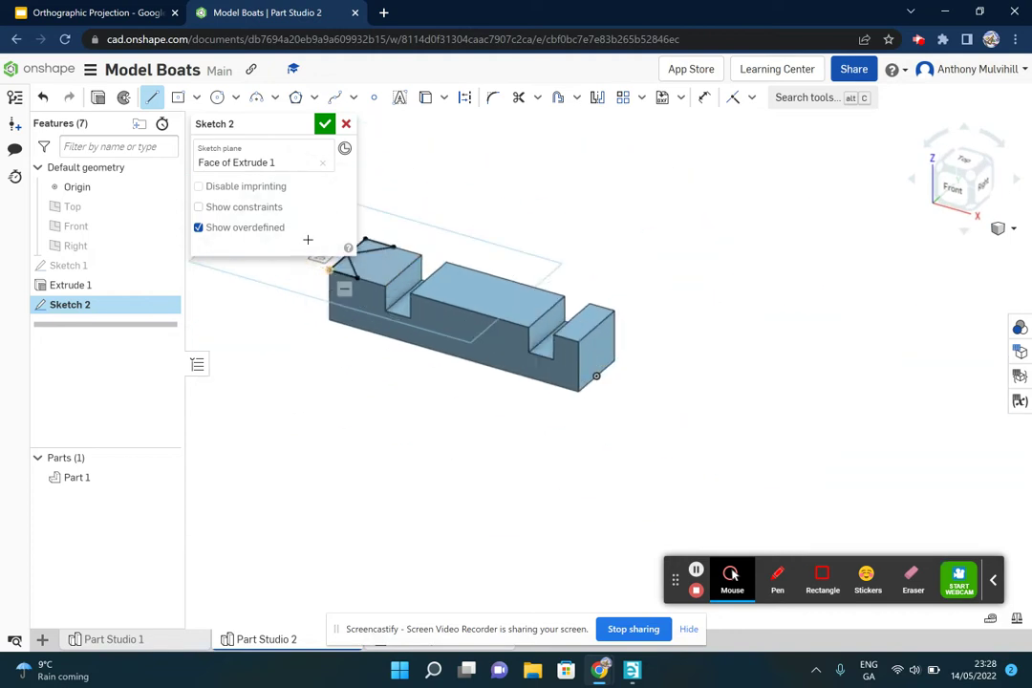
{"action": "scroll", "coordinate": [314, 259], "scroll_direction": "up", "scroll_amount": 2}
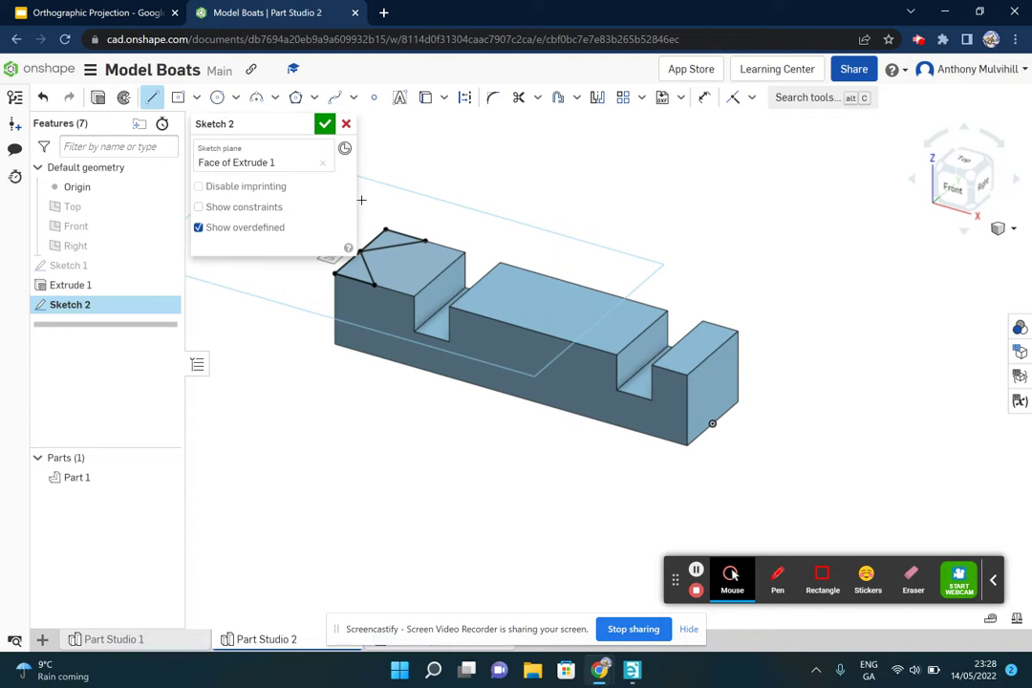
{"action": "scroll", "coordinate": [361, 200], "scroll_direction": "up", "scroll_amount": 3}
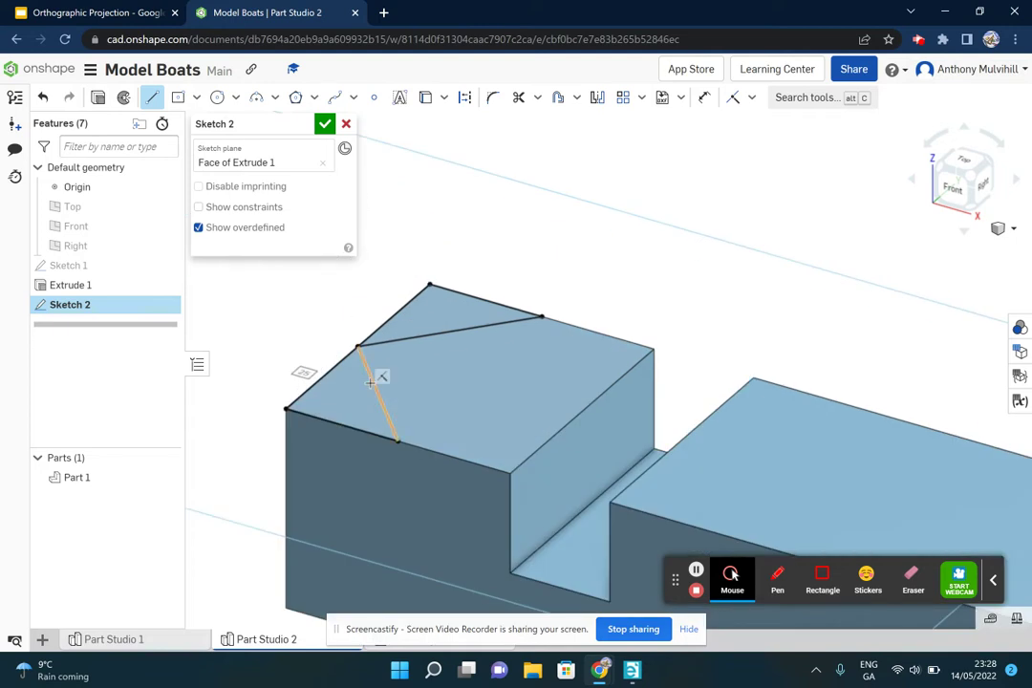
{"action": "left_click", "coordinate": [99, 98]}
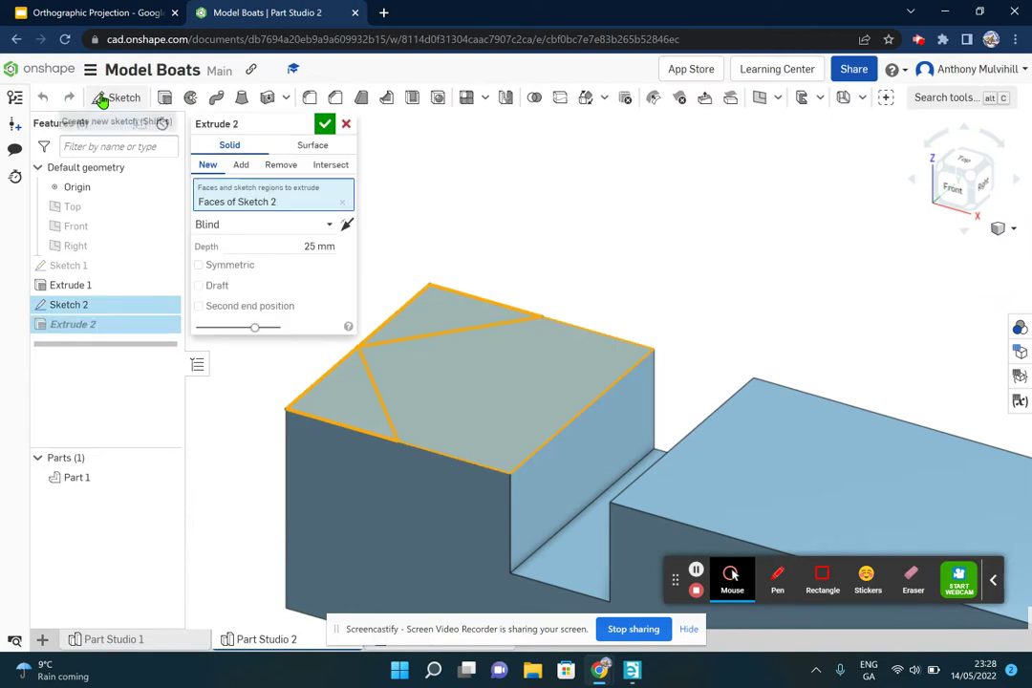
{"action": "left_click", "coordinate": [283, 165]}
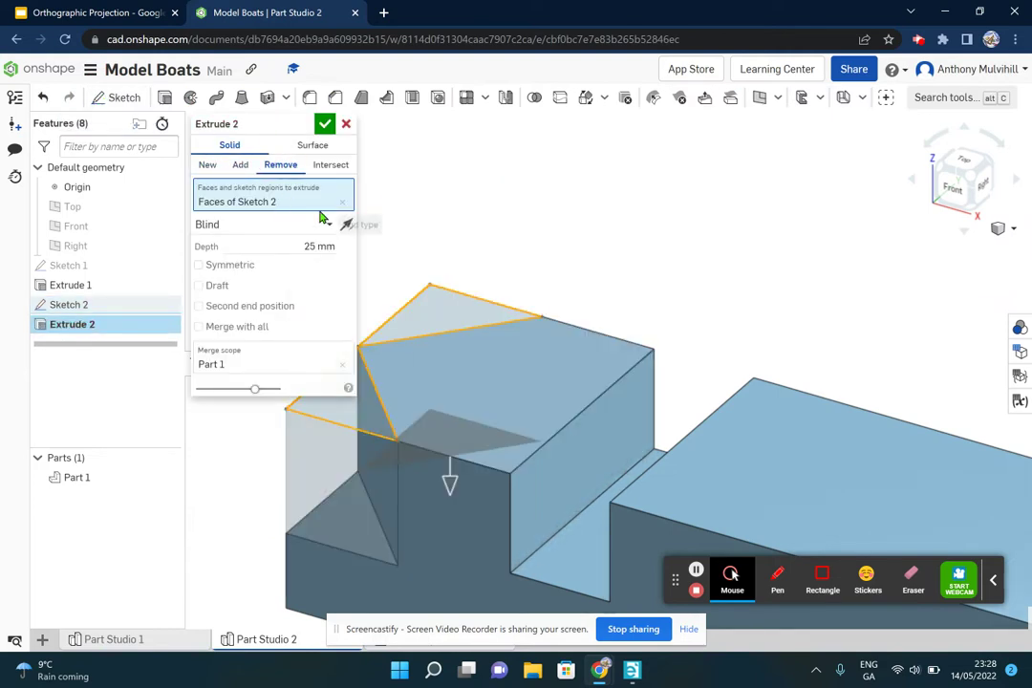
{"action": "left_click", "coordinate": [253, 228]}
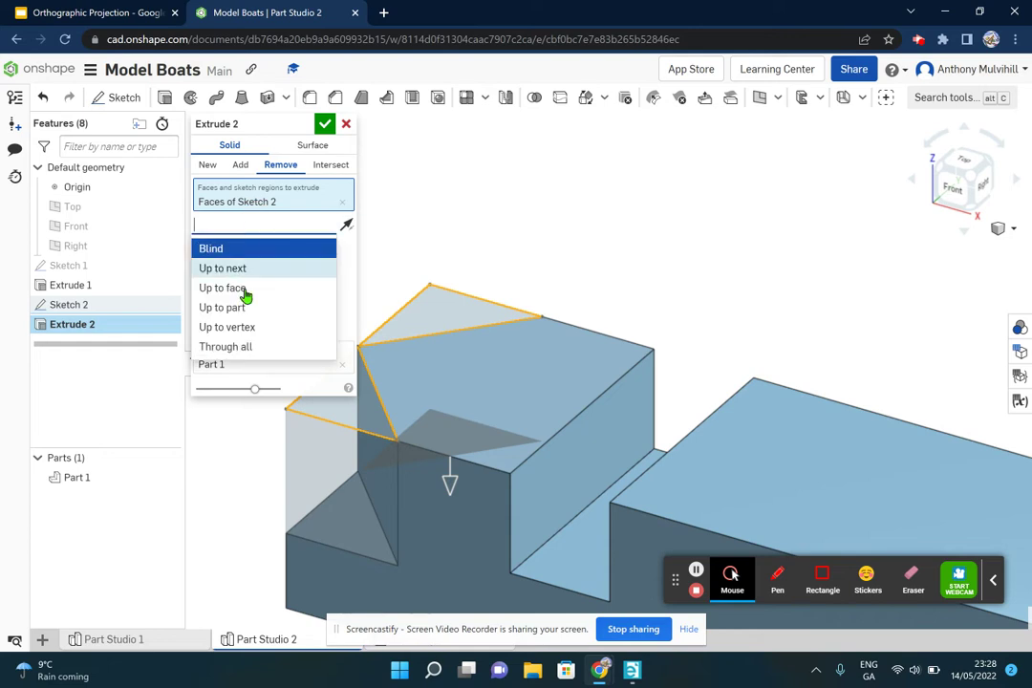
{"action": "left_click", "coordinate": [241, 347]}
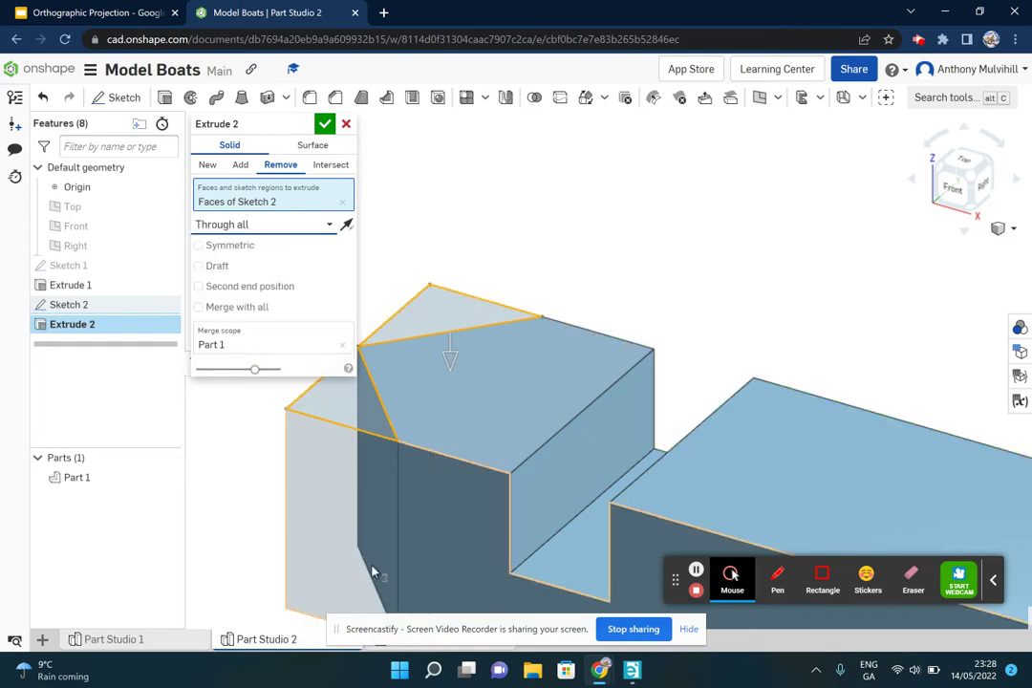
{"action": "scroll", "coordinate": [363, 579], "scroll_direction": "down", "scroll_amount": 3}
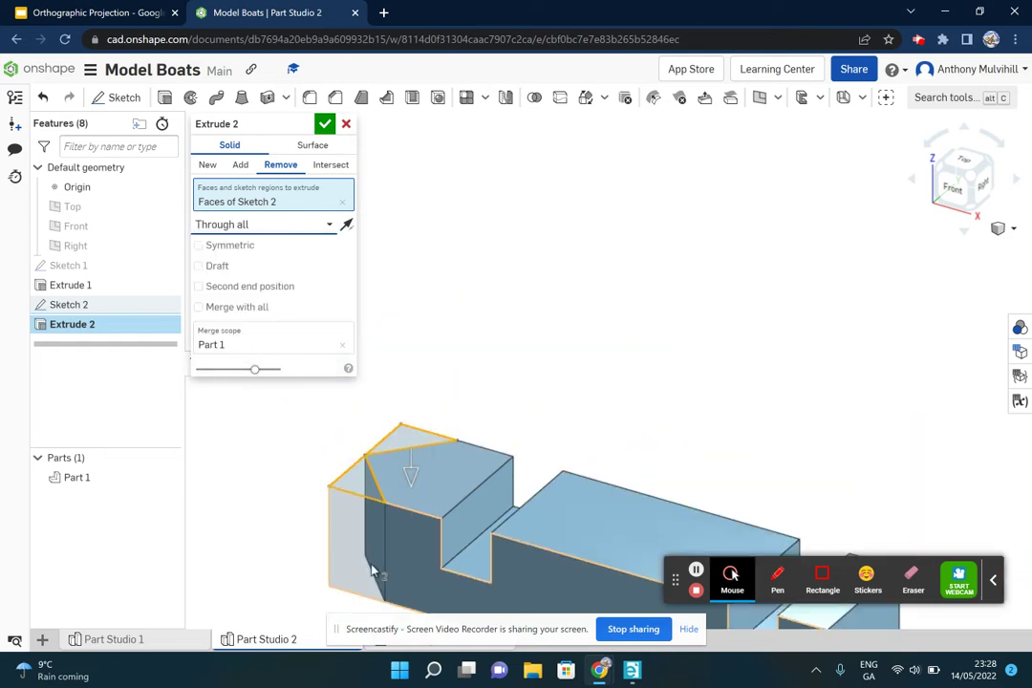
Step: Compare a Blind end with Through all for the bow cut, leaving Through all selected
{"action": "left_click", "coordinate": [291, 226]}
{"action": "left_click", "coordinate": [270, 245]}
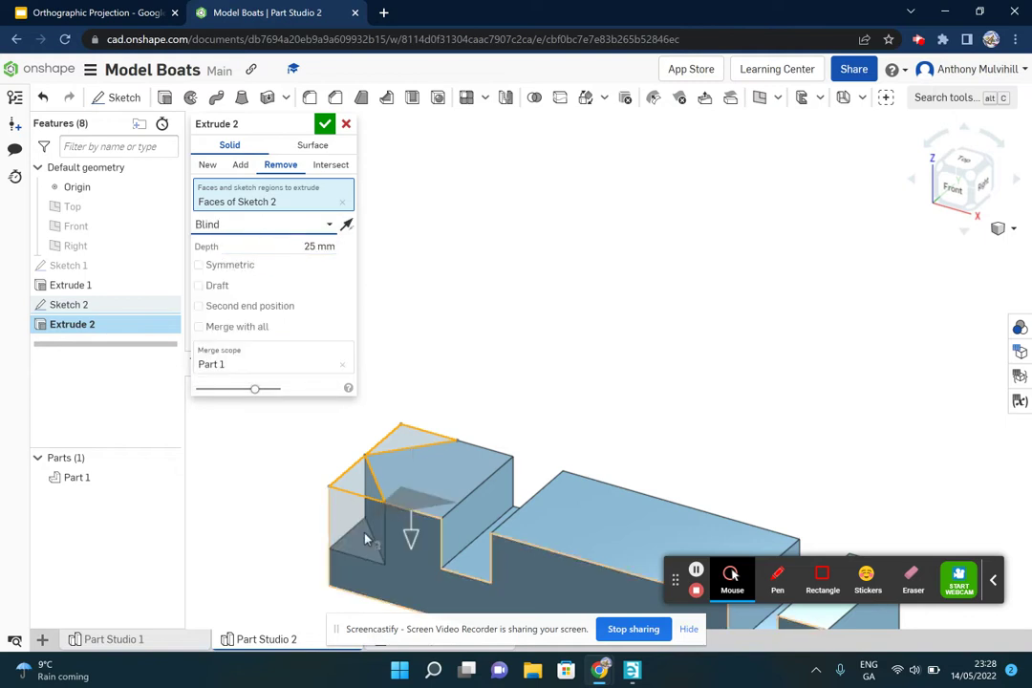
{"action": "left_click", "coordinate": [295, 228]}
{"action": "left_click", "coordinate": [275, 347]}
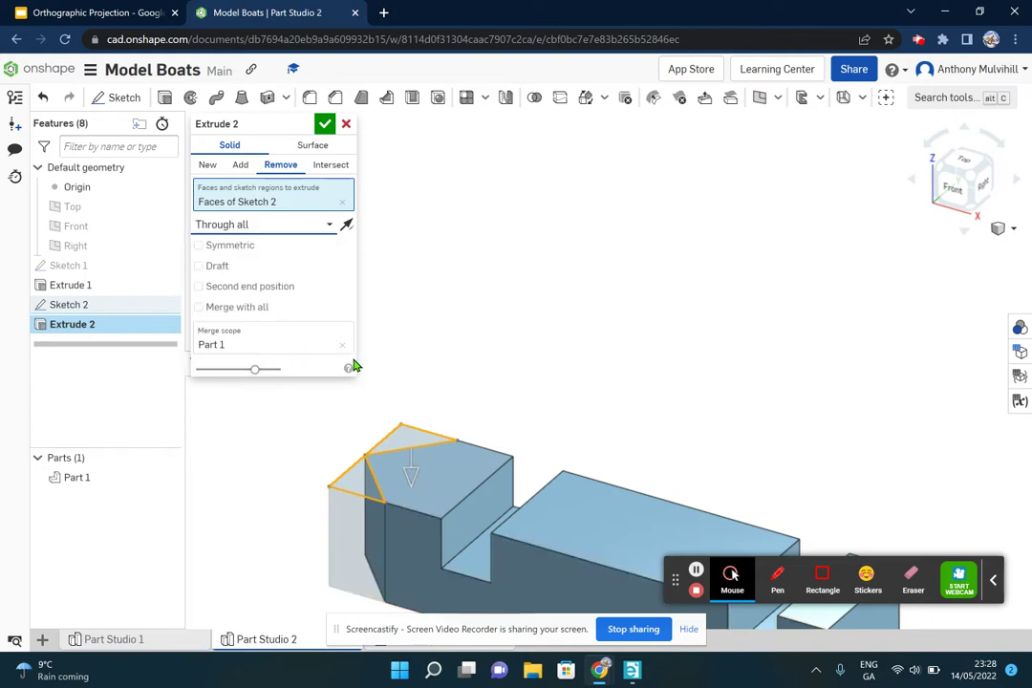
Step: Accept the Through all cut that removes both corners of the bow
{"action": "left_click", "coordinate": [326, 126]}
{"action": "scroll", "coordinate": [578, 377], "scroll_direction": "down", "scroll_amount": 5}
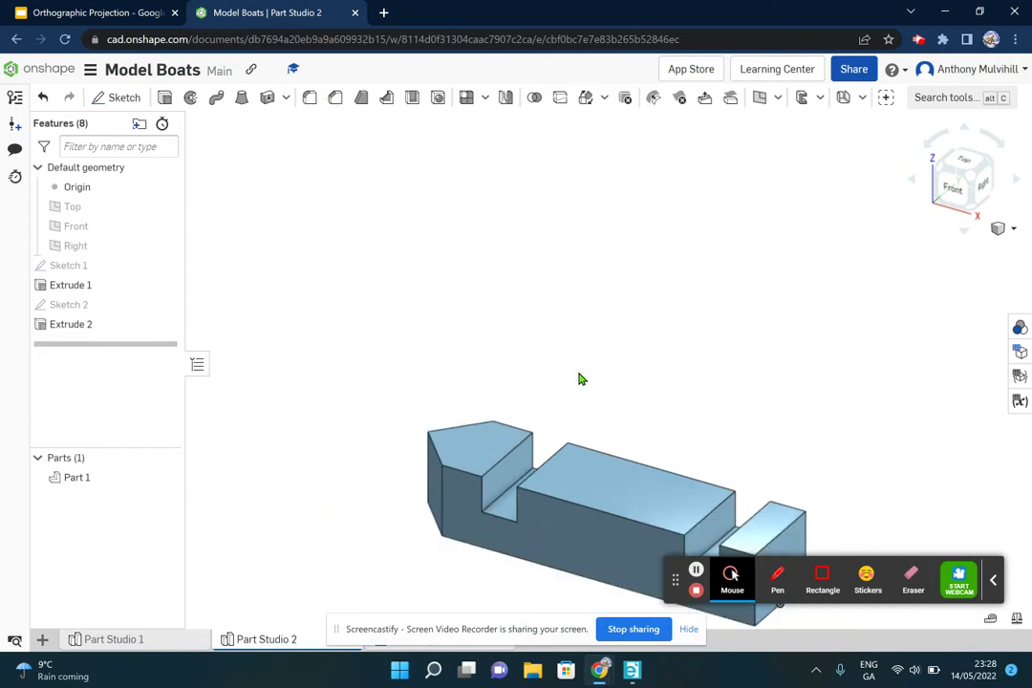
{"action": "right_click_drag", "start_coordinate": [635, 404], "coordinate": [674, 443]}
{"action": "right_click_drag", "start_coordinate": [633, 447], "coordinate": [629, 437]}
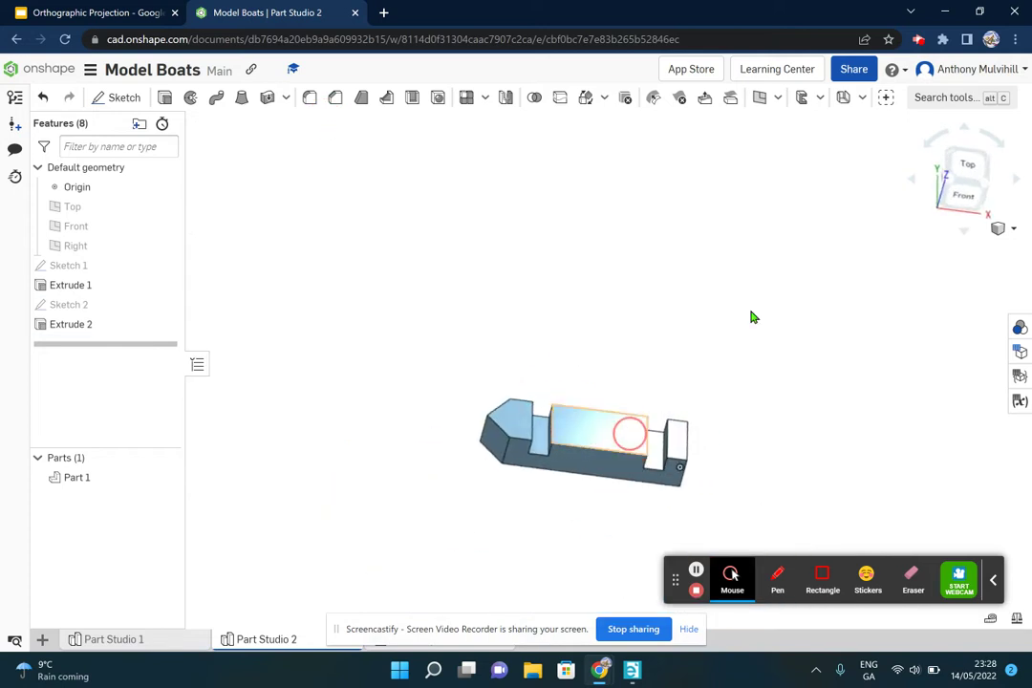
{"action": "left_click", "coordinate": [956, 185]}
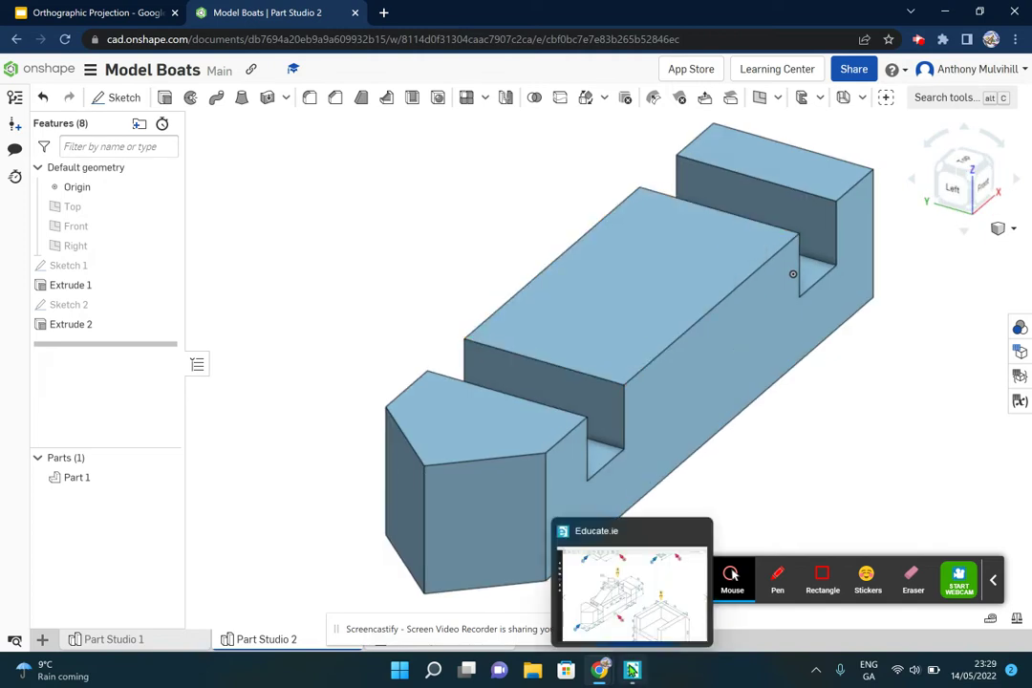
Step: Check the cabin and funnel dimensions on the boat drawing in the Educate.ie book, and return to the Onshape model
{"action": "left_click", "coordinate": [633, 671]}
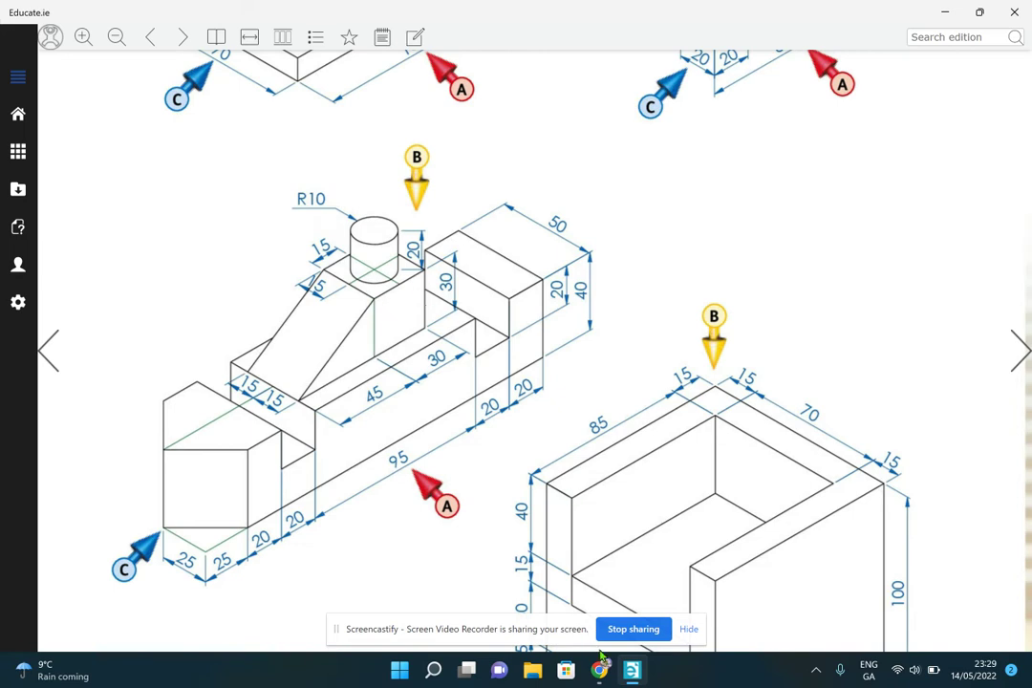
{"action": "mouse_move", "coordinate": [635, 673]}
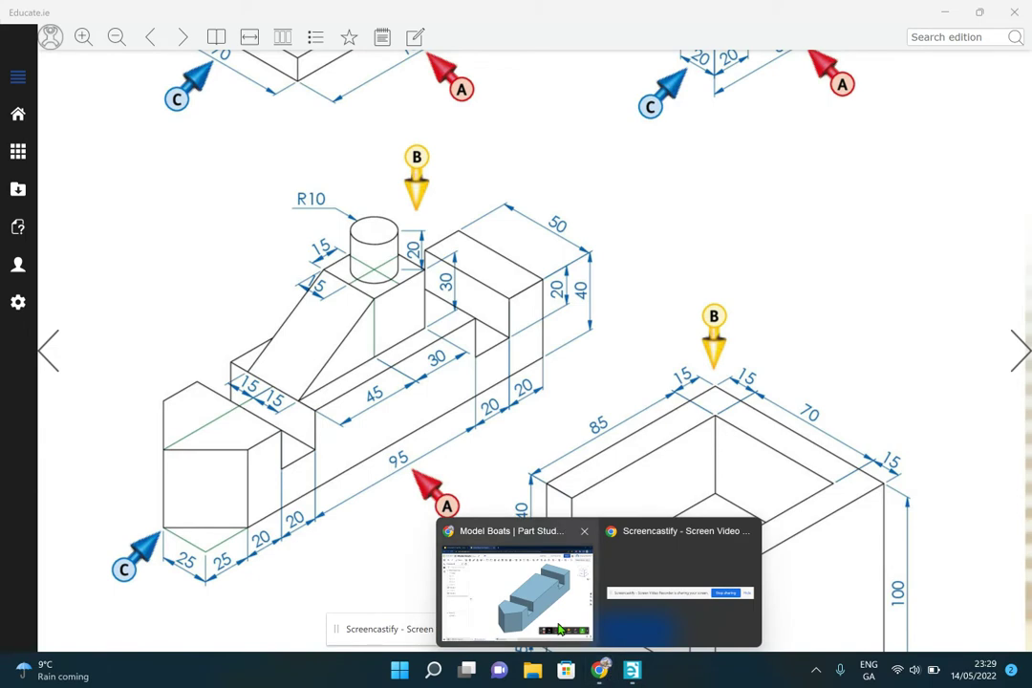
{"action": "left_click", "coordinate": [554, 631]}
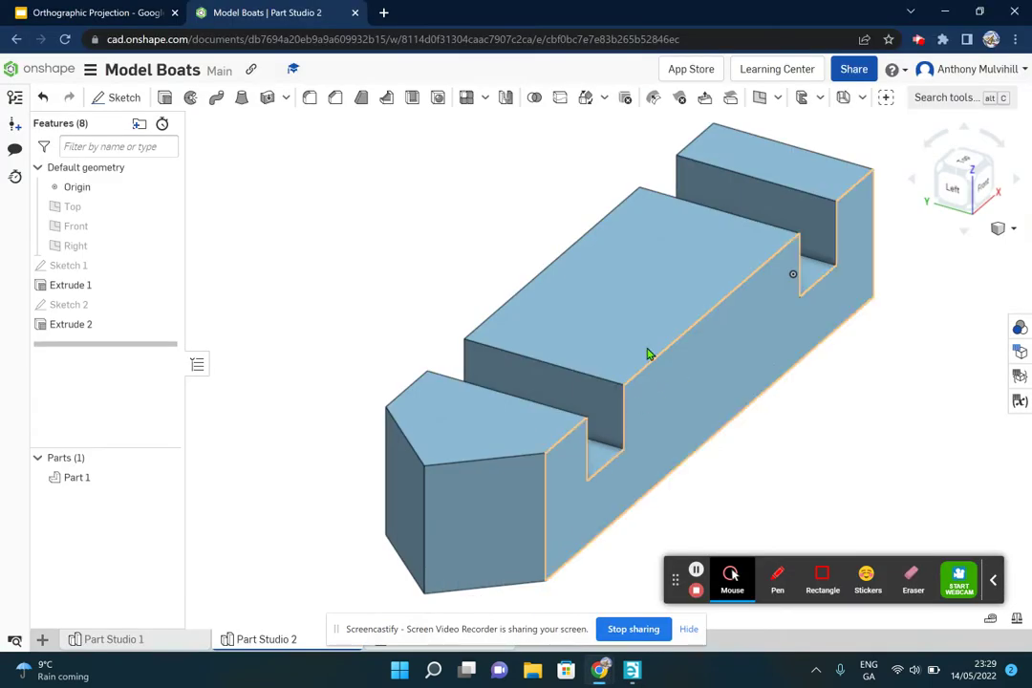
Step: Show the Front plane, start a new sketch on it and view the sketch from the front
{"action": "left_click", "coordinate": [693, 381]}
{"action": "left_click", "coordinate": [382, 252]}
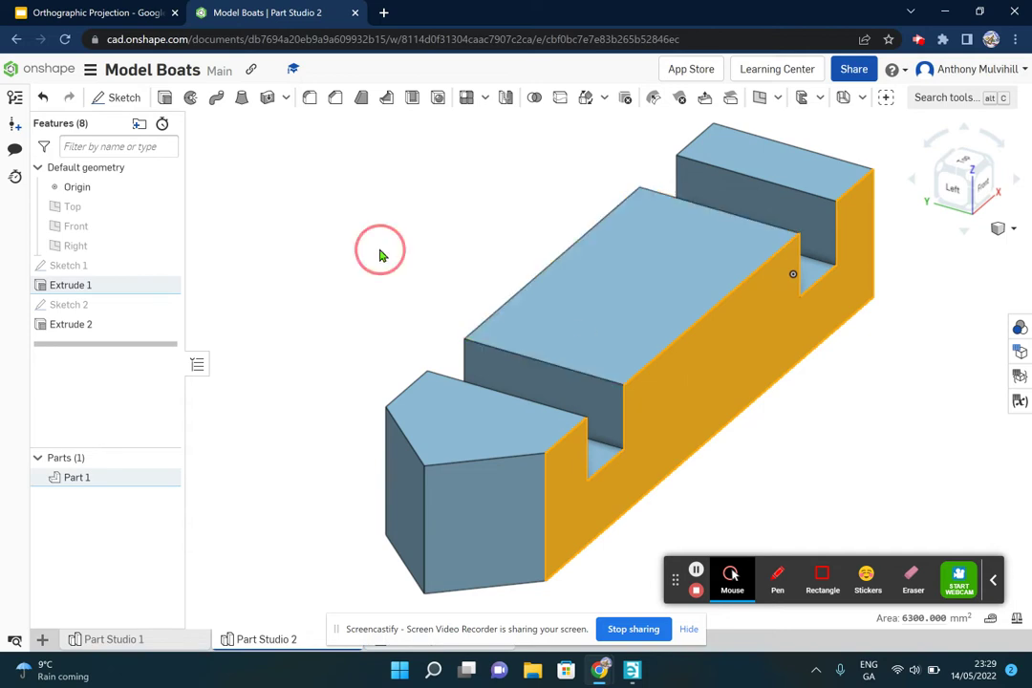
{"action": "left_click", "coordinate": [165, 226]}
{"action": "right_click_drag", "start_coordinate": [353, 260], "coordinate": [339, 237]}
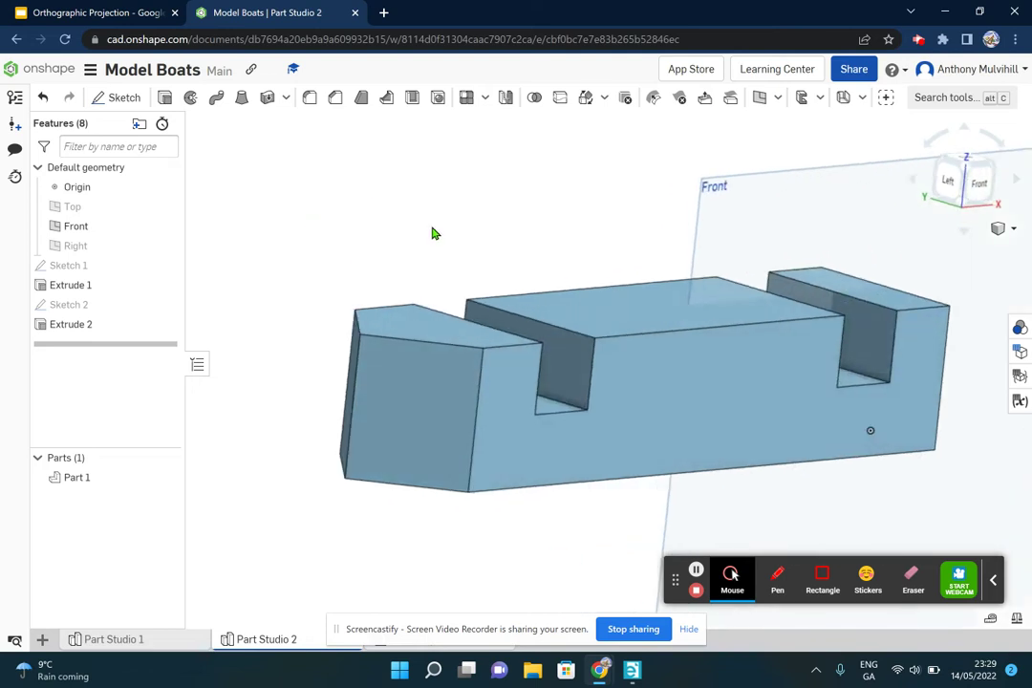
{"action": "left_click", "coordinate": [814, 222]}
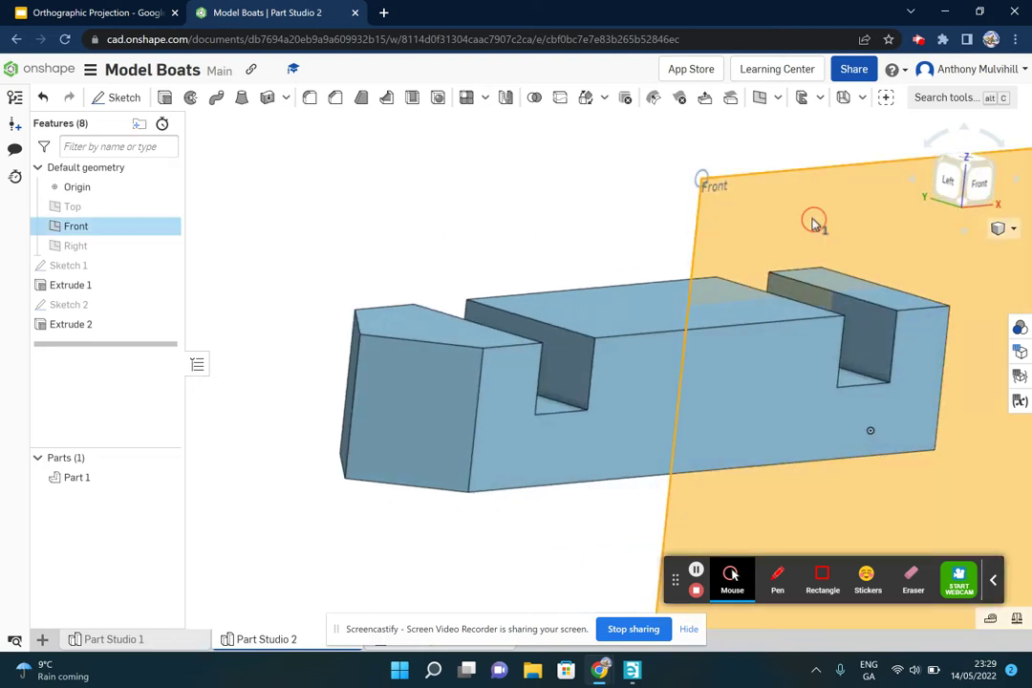
{"action": "left_click", "coordinate": [129, 99]}
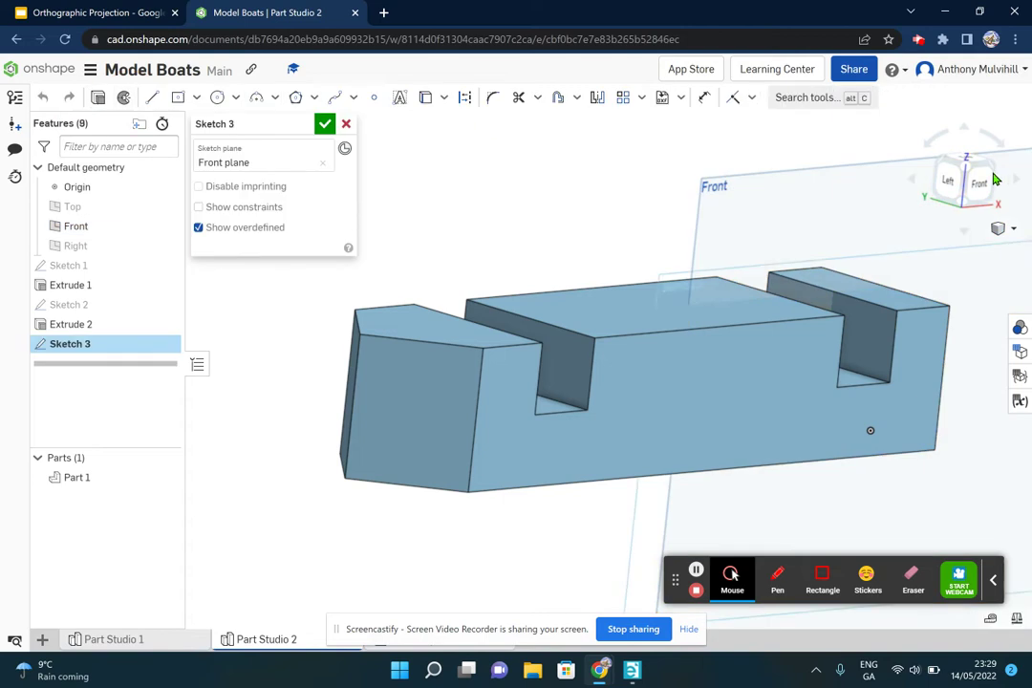
{"action": "left_click", "coordinate": [983, 181]}
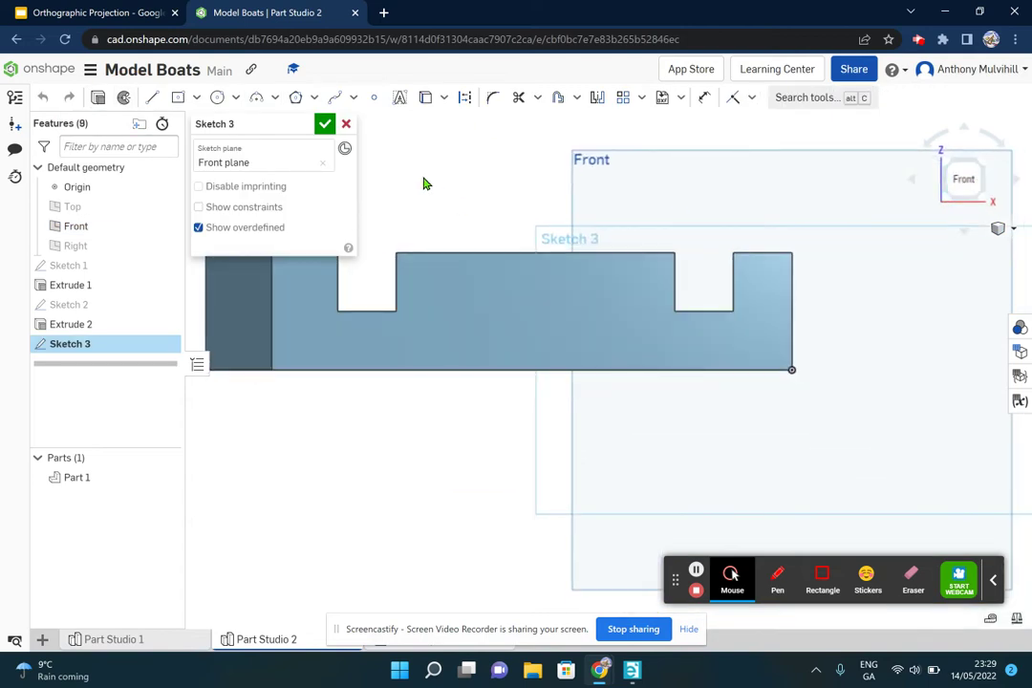
Step: Draw a vertical construction line about 40 mm long from the hull's bottom edge to its top edge, just behind the bow slot
{"action": "left_click", "coordinate": [152, 98]}
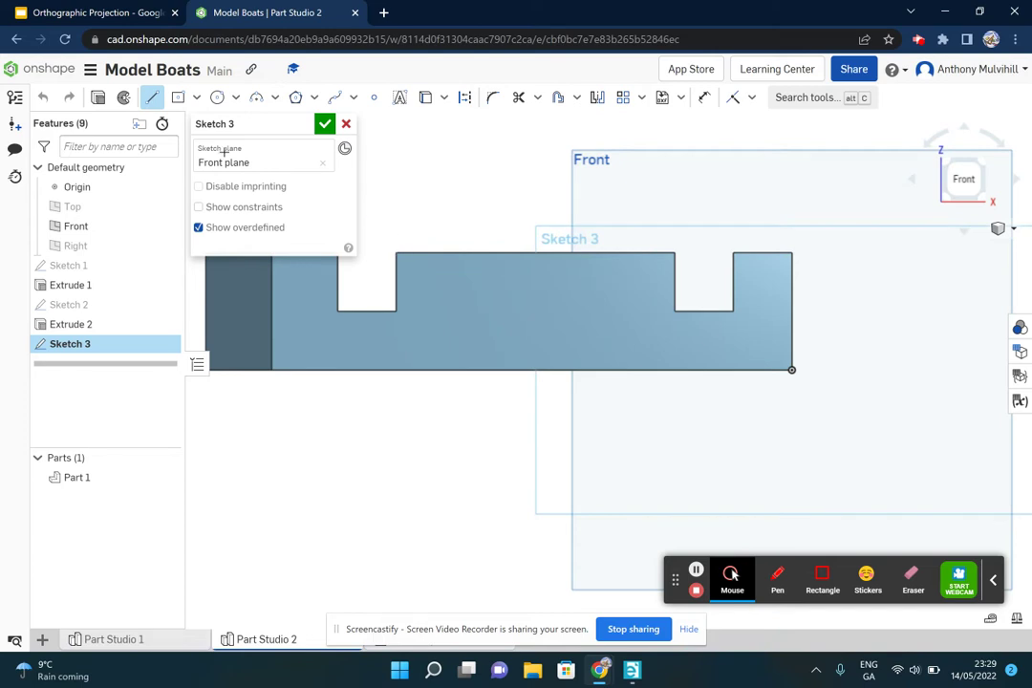
{"action": "left_click", "coordinate": [465, 98]}
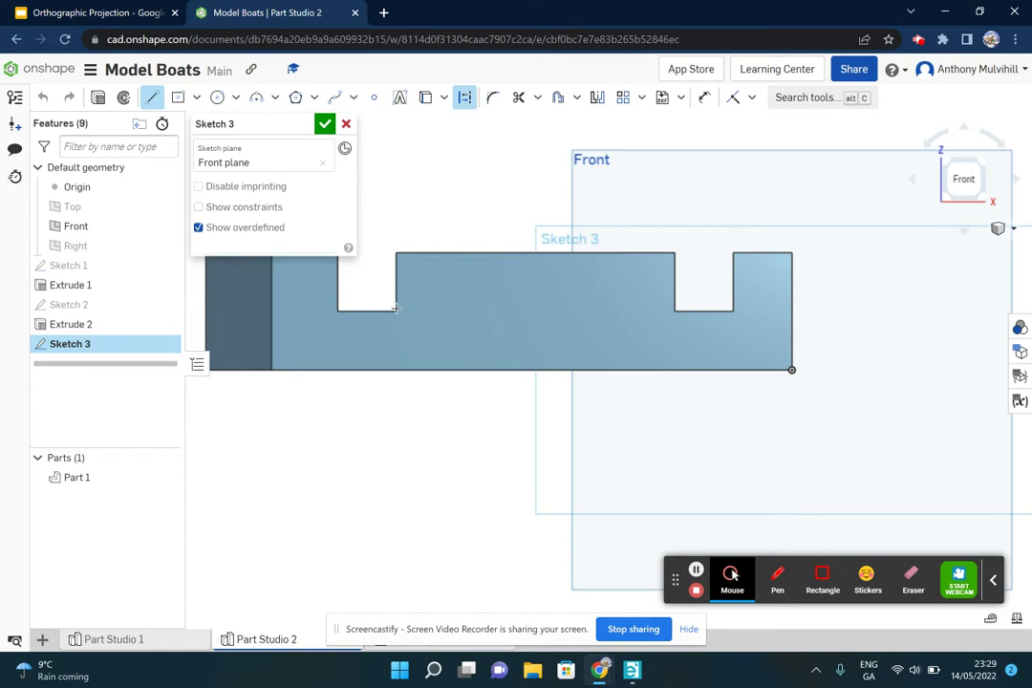
{"action": "left_click", "coordinate": [414, 370]}
{"action": "scroll", "coordinate": [414, 251], "scroll_direction": "up", "scroll_amount": 3}
{"action": "left_click", "coordinate": [412, 255]}
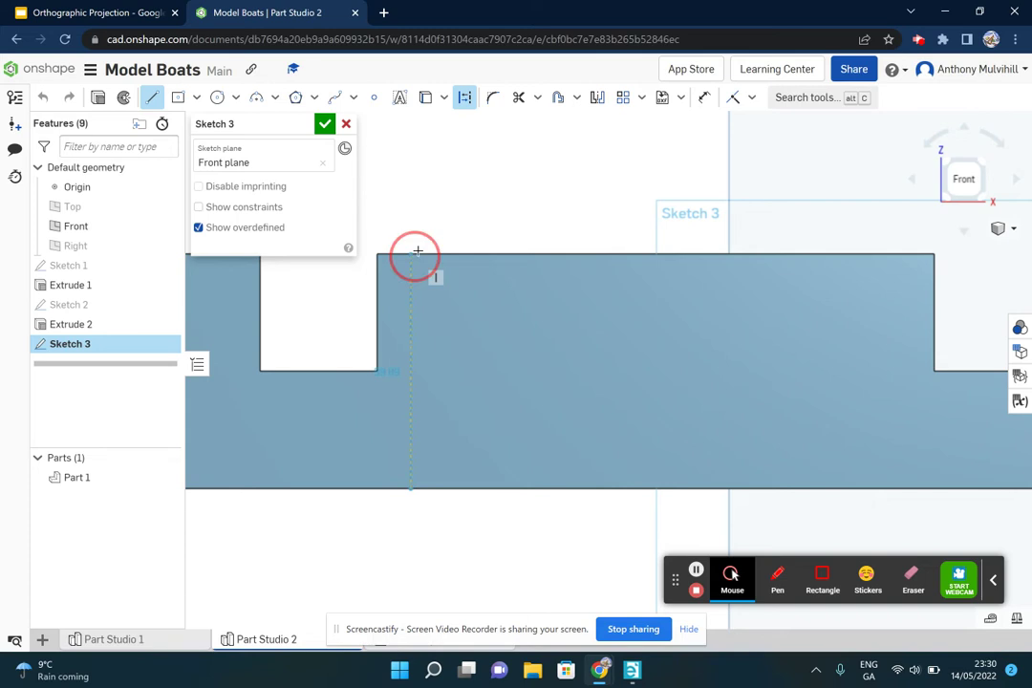
{"action": "right_click", "coordinate": [461, 201]}
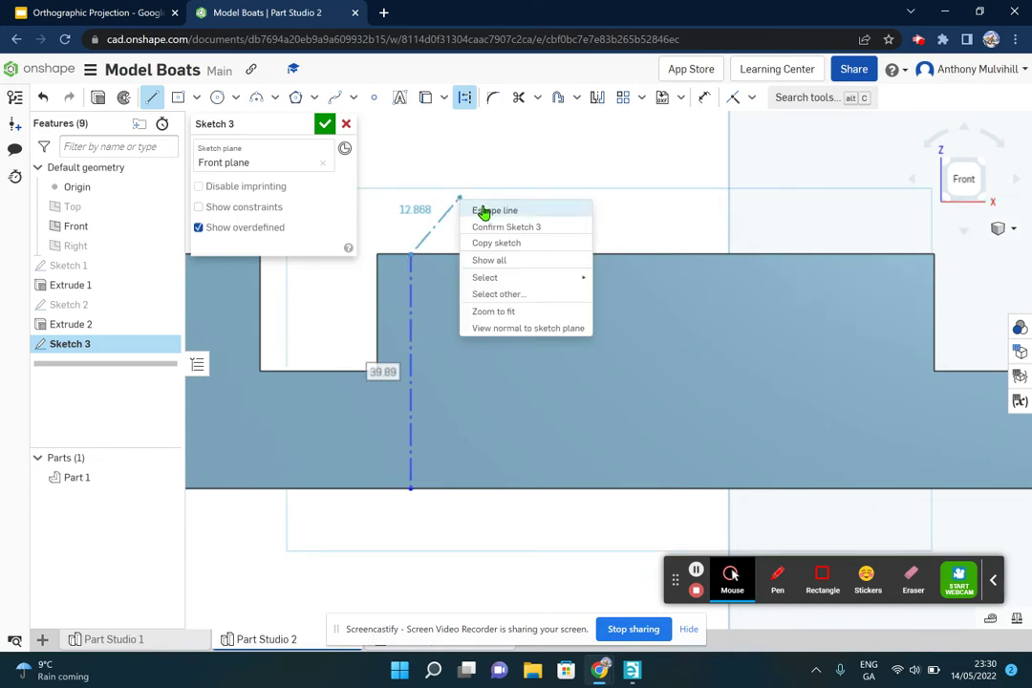
{"action": "left_click", "coordinate": [484, 210]}
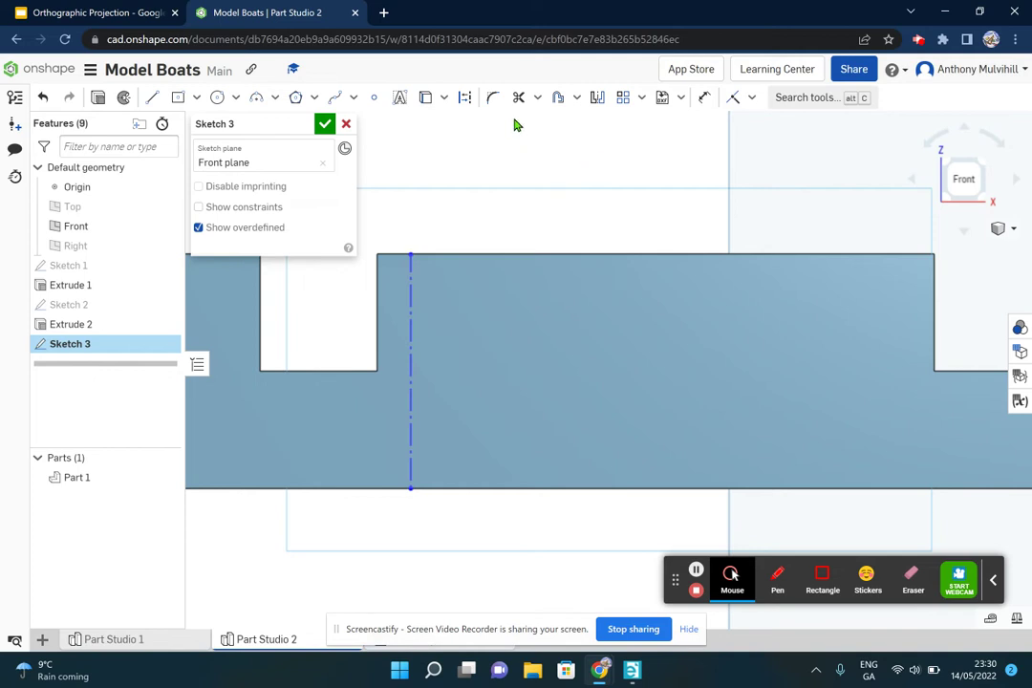
Step: Dimension the construction line at 135 mm horizontally from the origin at the stern
{"action": "left_click", "coordinate": [705, 101]}
{"action": "left_click", "coordinate": [412, 375]}
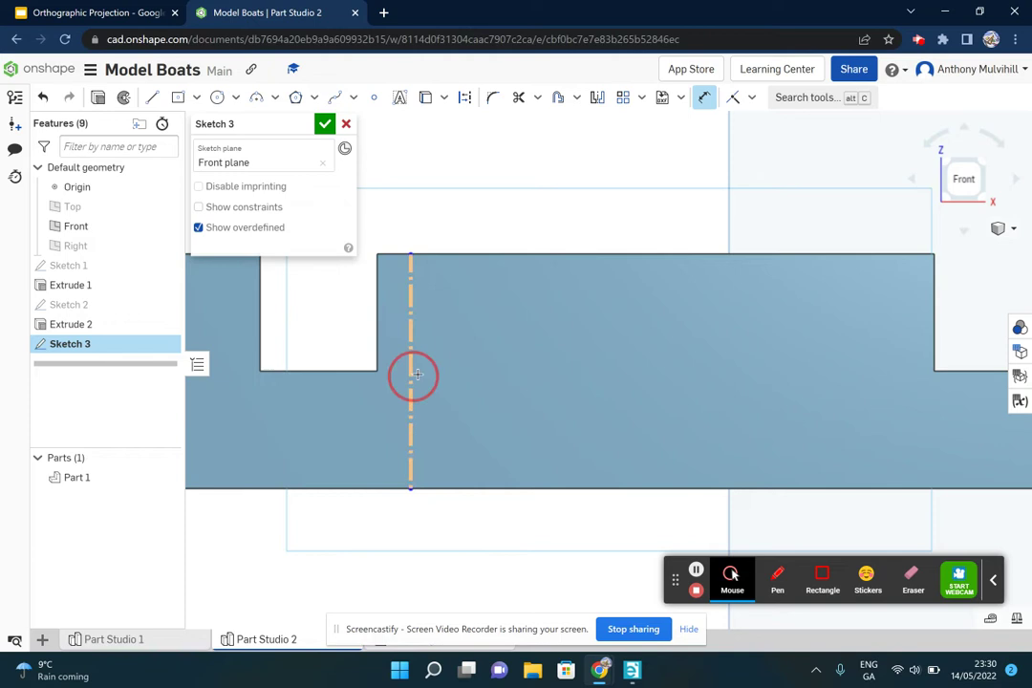
{"action": "scroll", "coordinate": [612, 421], "scroll_direction": "down", "scroll_amount": 3}
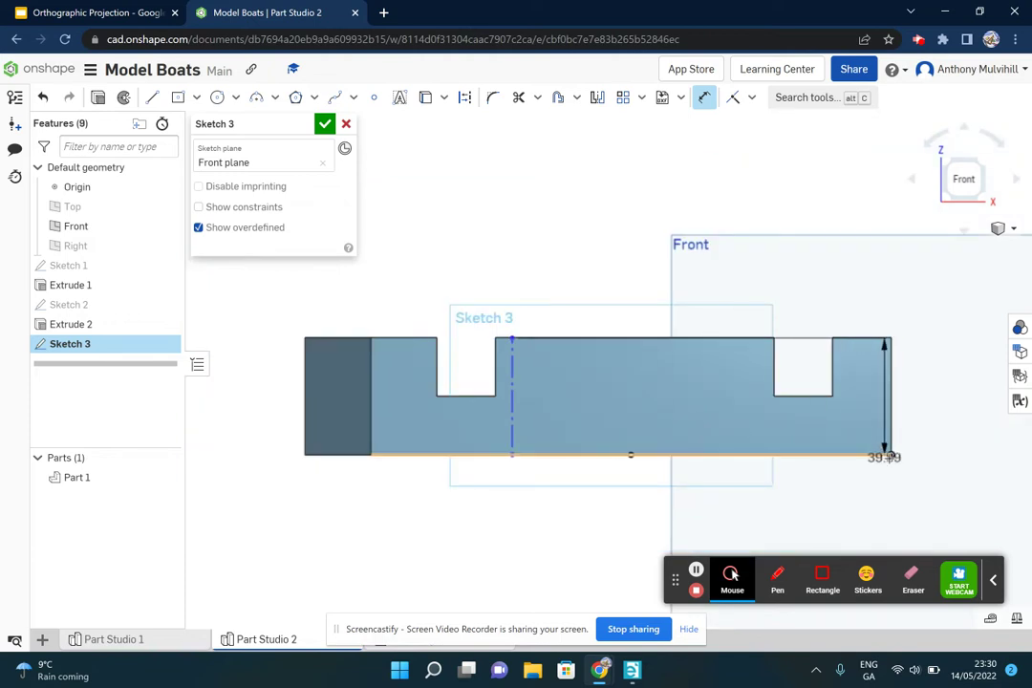
{"action": "left_click", "coordinate": [892, 456]}
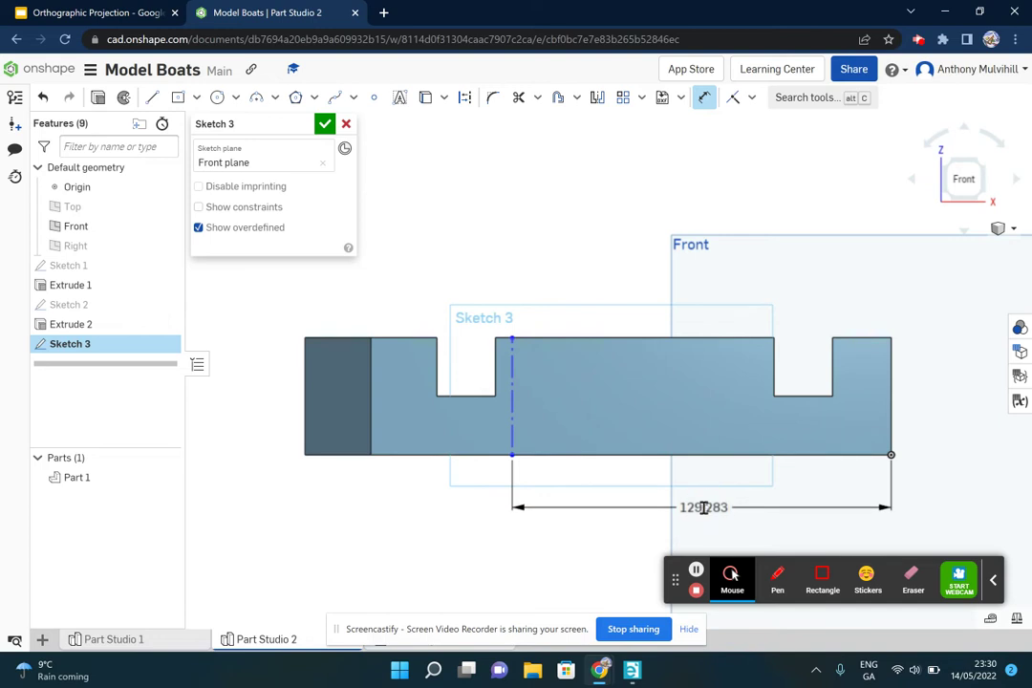
{"action": "left_click", "coordinate": [703, 507]}
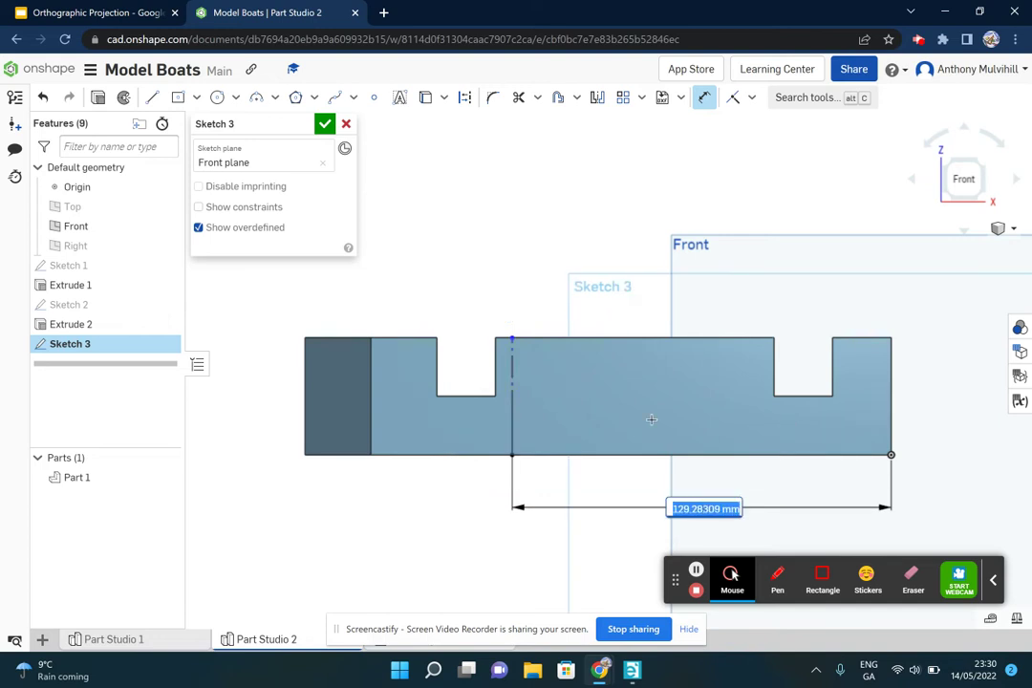
{"action": "type", "text": "135"}
{"action": "key", "text": "Return"}
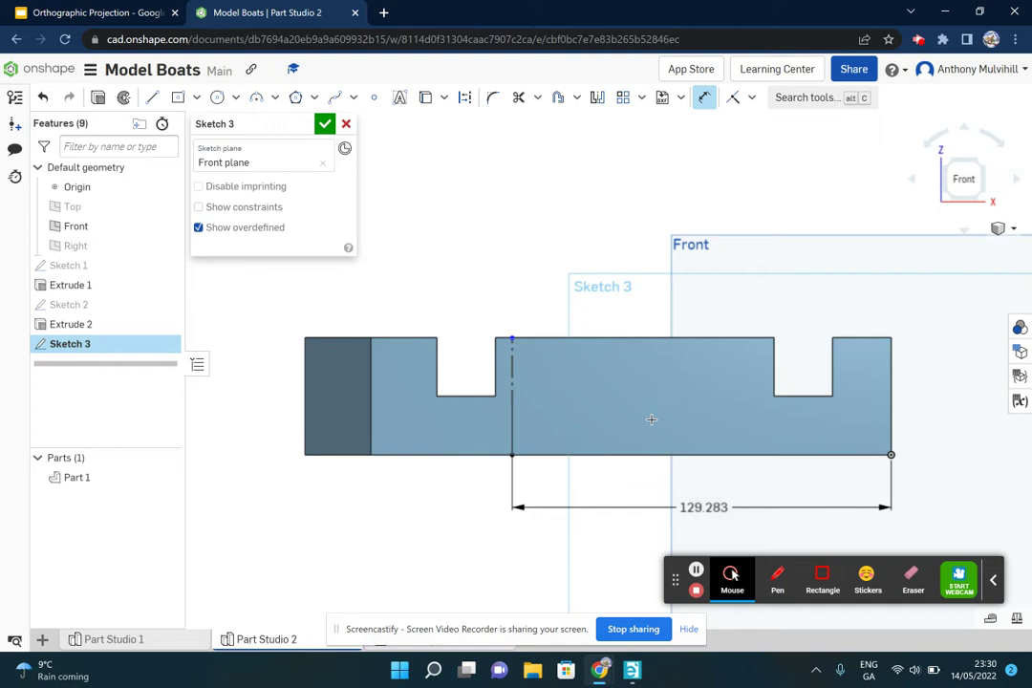
Step: Set the construction line's length to 40 mm and check its position on the hull's centre plane
{"action": "left_click", "coordinate": [496, 364]}
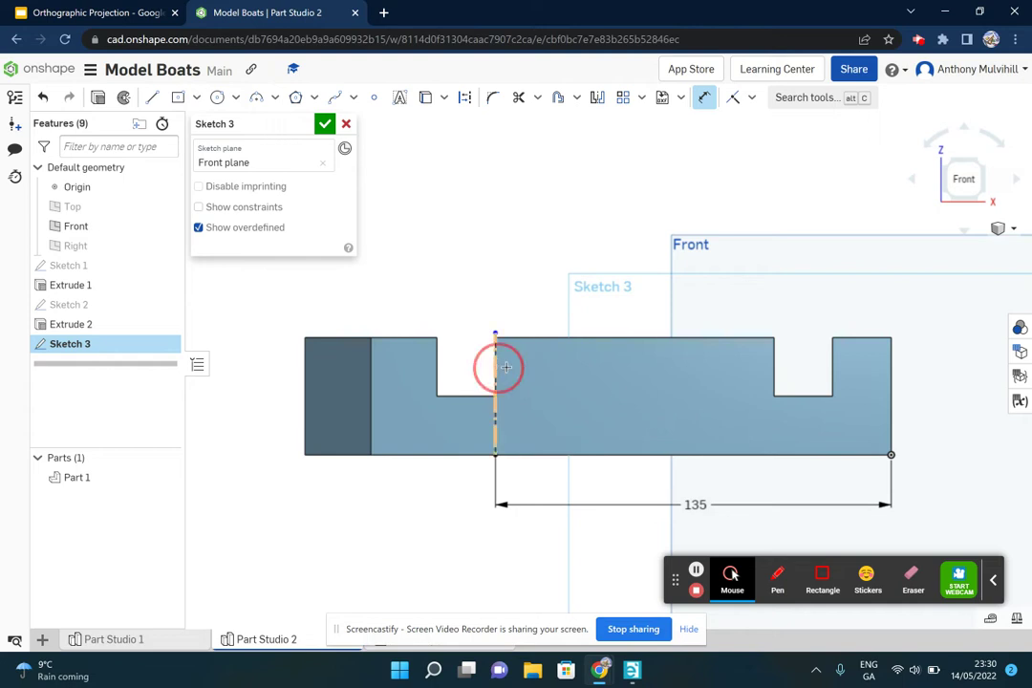
{"action": "left_click", "coordinate": [564, 378]}
{"action": "type", "text": "40"}
{"action": "key", "text": "Return"}
{"action": "scroll", "coordinate": [497, 357], "scroll_direction": "up", "scroll_amount": 5}
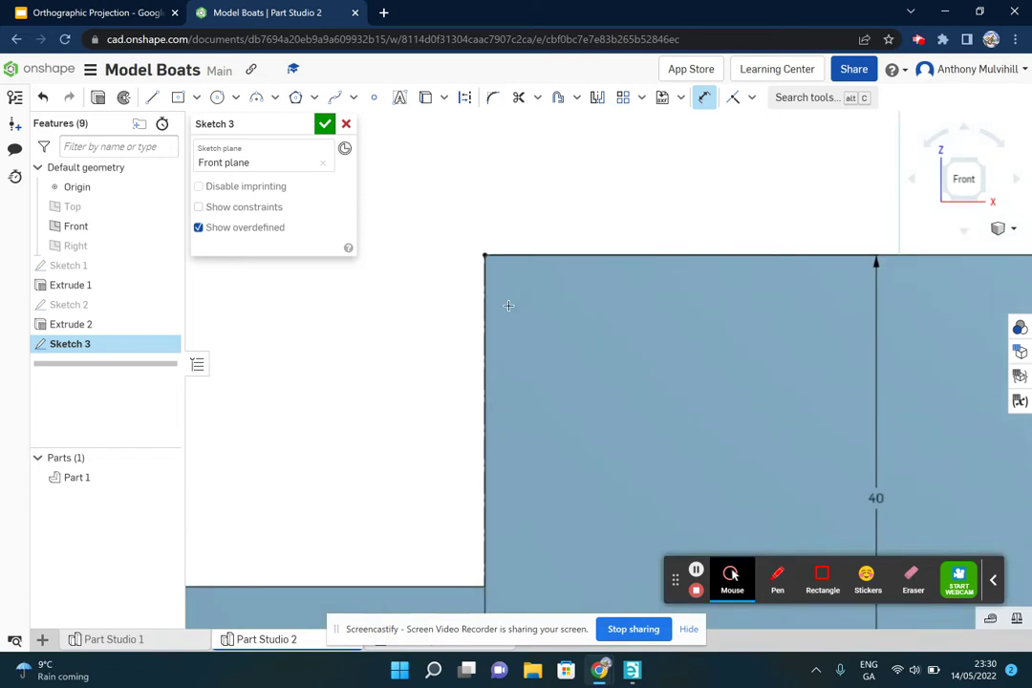
{"action": "scroll", "coordinate": [511, 304], "scroll_direction": "down", "scroll_amount": 5}
{"action": "right_click_drag", "start_coordinate": [459, 277], "coordinate": [555, 337]}
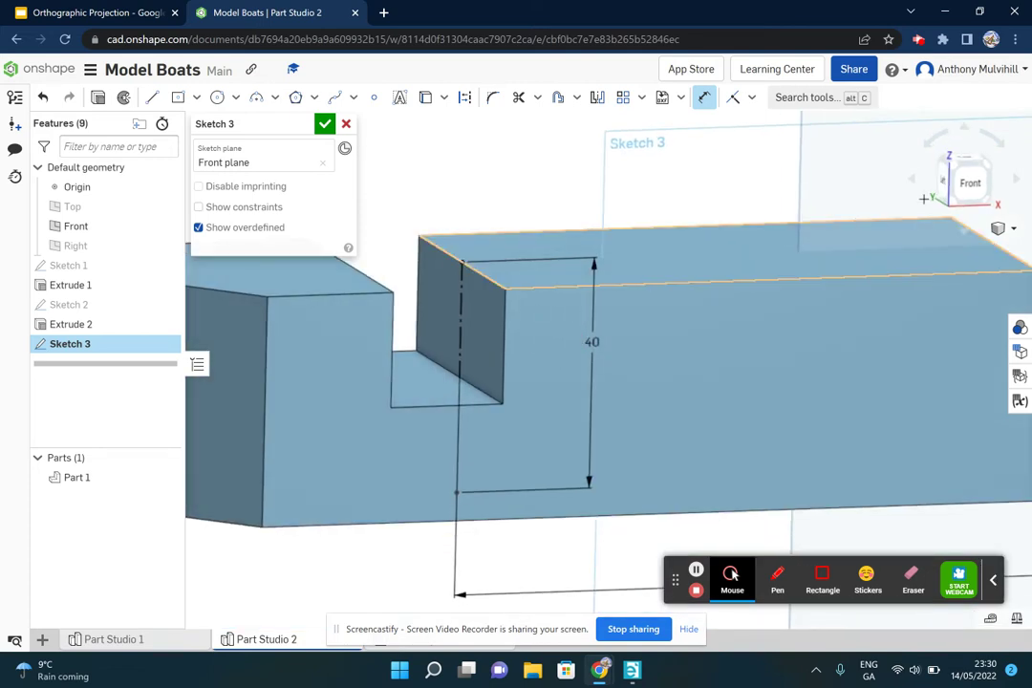
{"action": "left_click", "coordinate": [970, 183]}
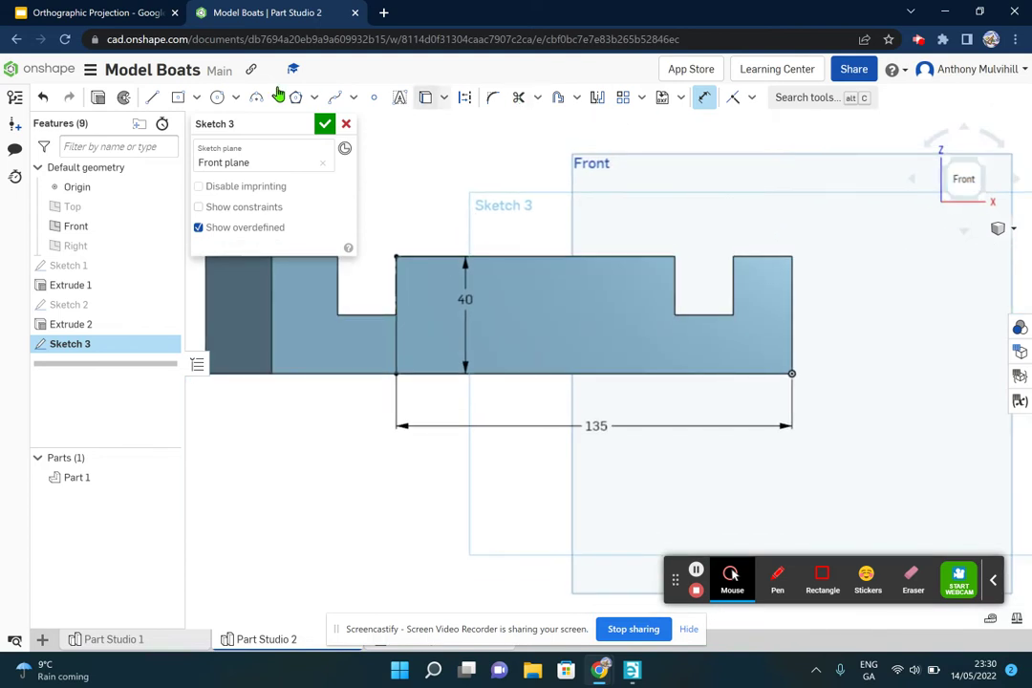
Step: Sketch a closed cabin profile from the construction line's upper end: slope about 34 mm, top about 21 mm, vertical back about 15 mm, base along the deck
{"action": "left_click", "coordinate": [151, 98]}
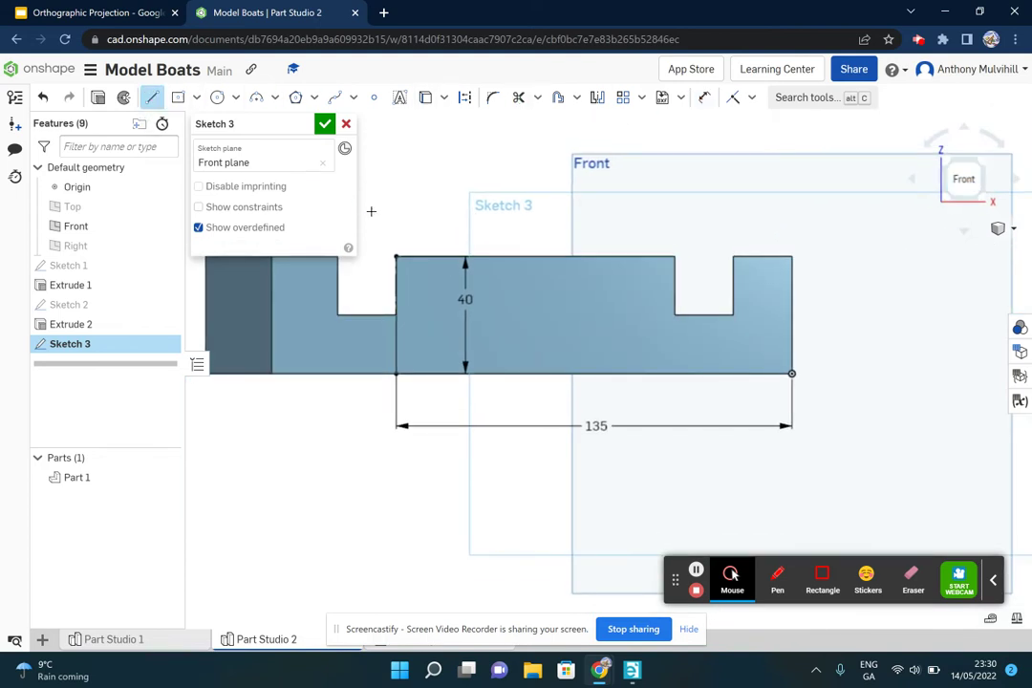
{"action": "left_click", "coordinate": [396, 256]}
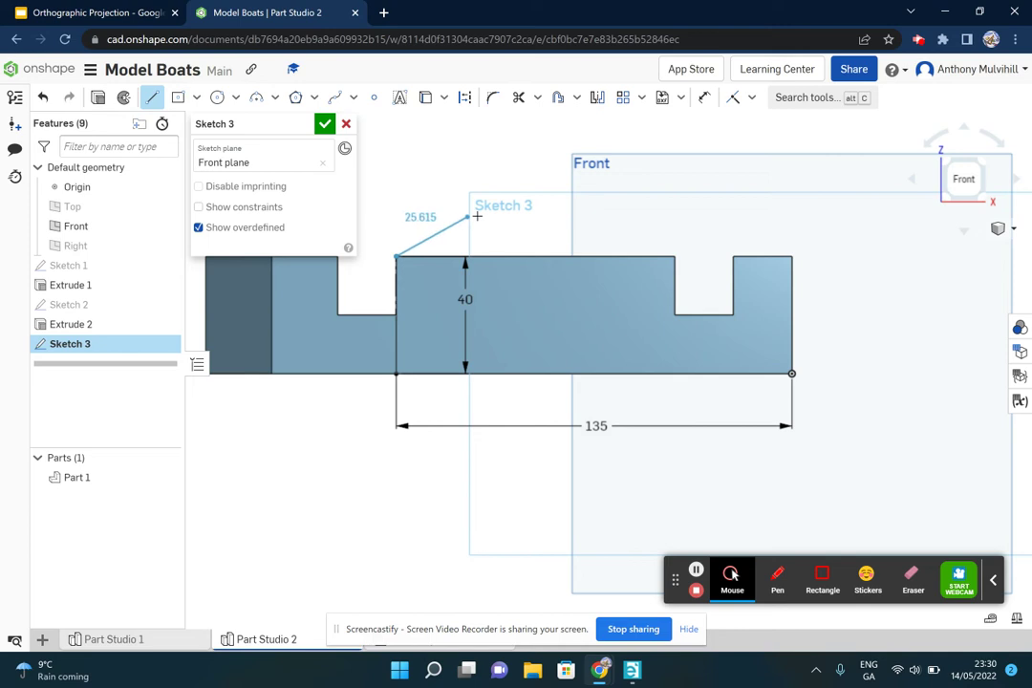
{"action": "left_click", "coordinate": [485, 213]}
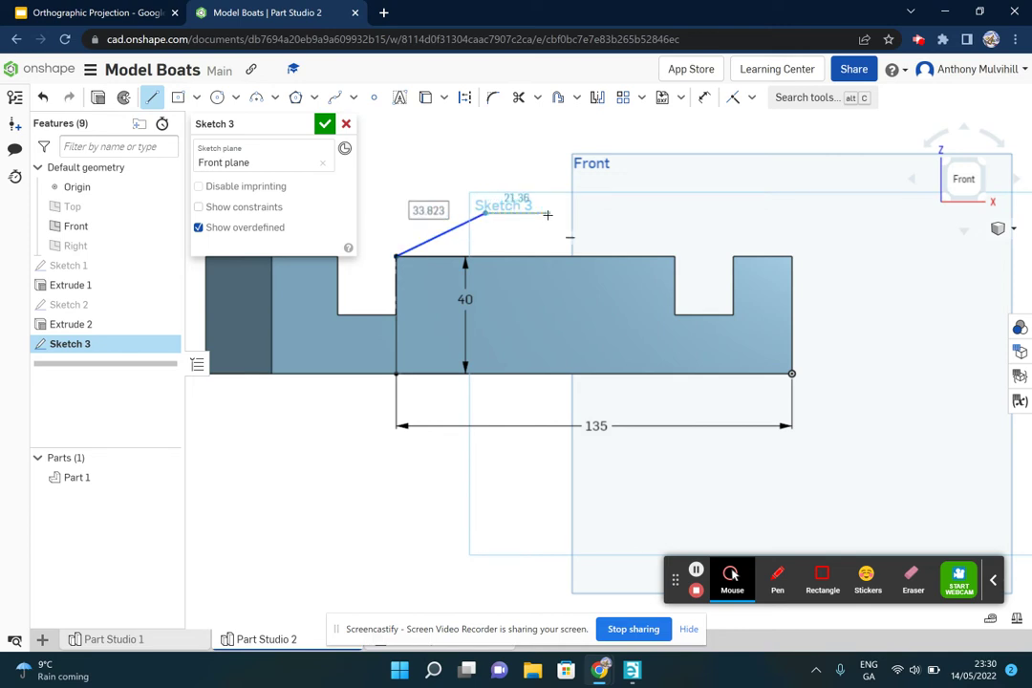
{"action": "left_click", "coordinate": [548, 214]}
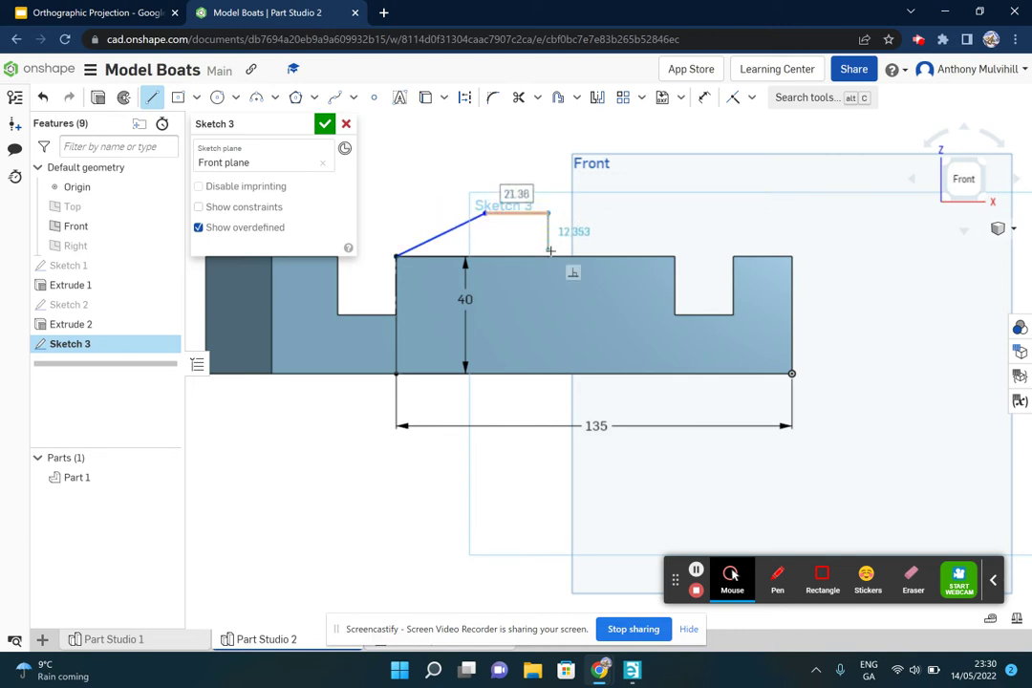
{"action": "left_click", "coordinate": [549, 254]}
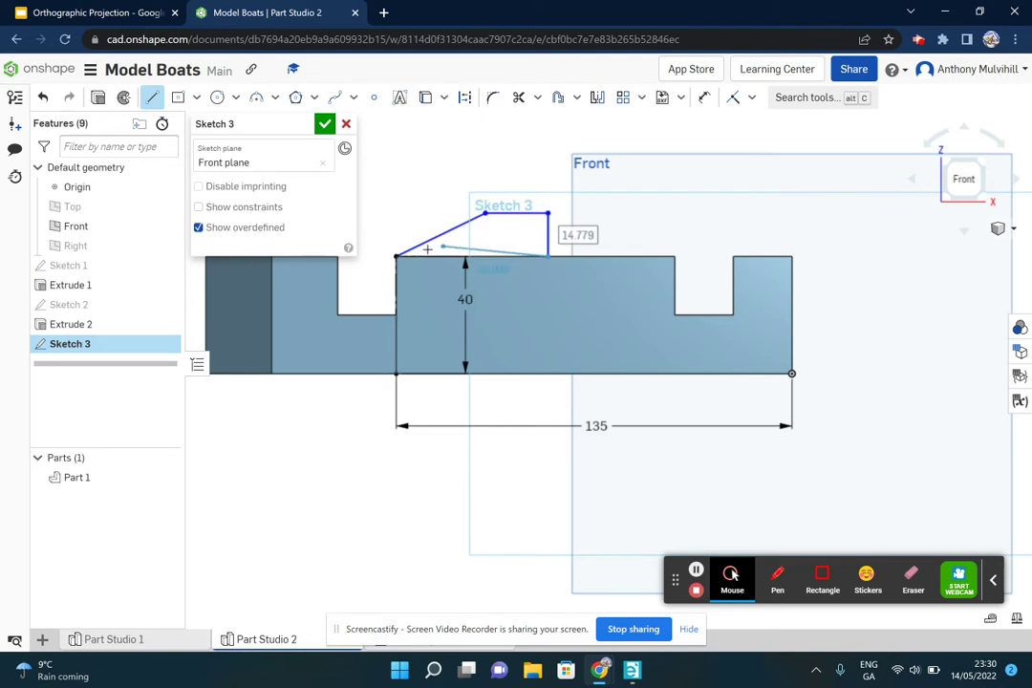
{"action": "left_click", "coordinate": [398, 256]}
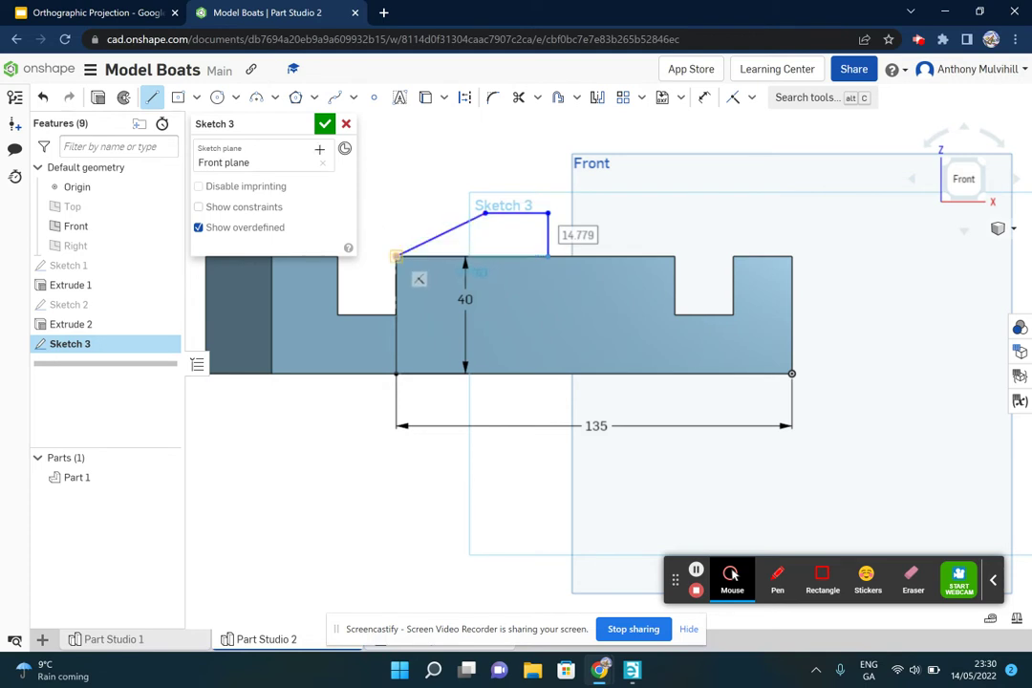
Step: Dimension the cabin profile with a 75 mm base and a 30 mm vertical back edge
{"action": "left_click", "coordinate": [703, 99]}
{"action": "left_click", "coordinate": [498, 256]}
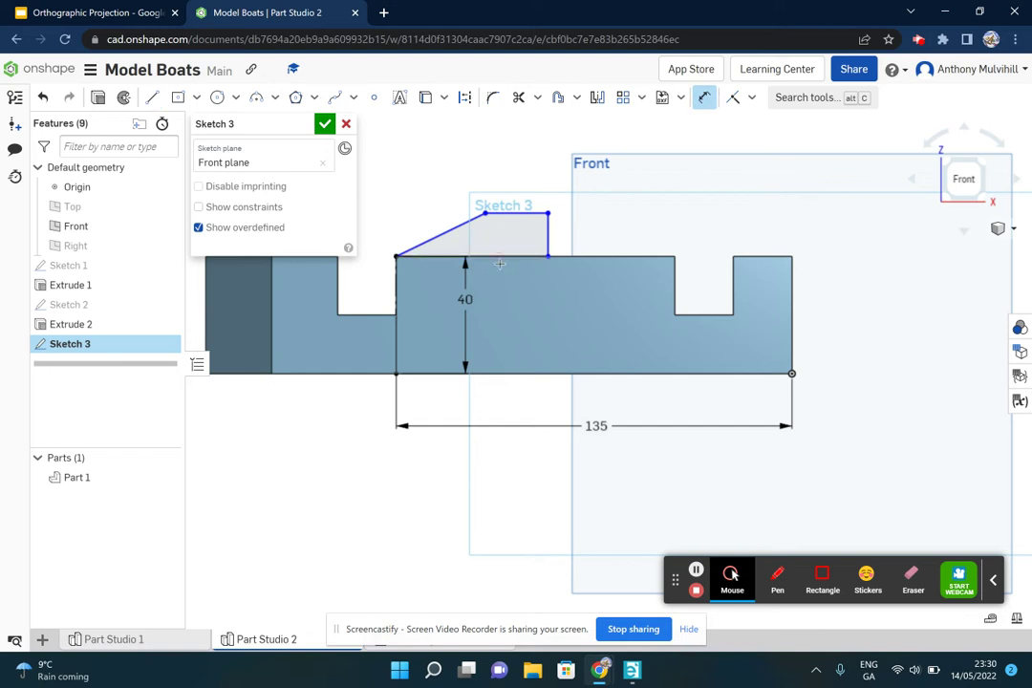
{"action": "left_click", "coordinate": [495, 284]}
{"action": "type", "text": "75"}
{"action": "key", "text": "Return"}
{"action": "left_click", "coordinate": [618, 230]}
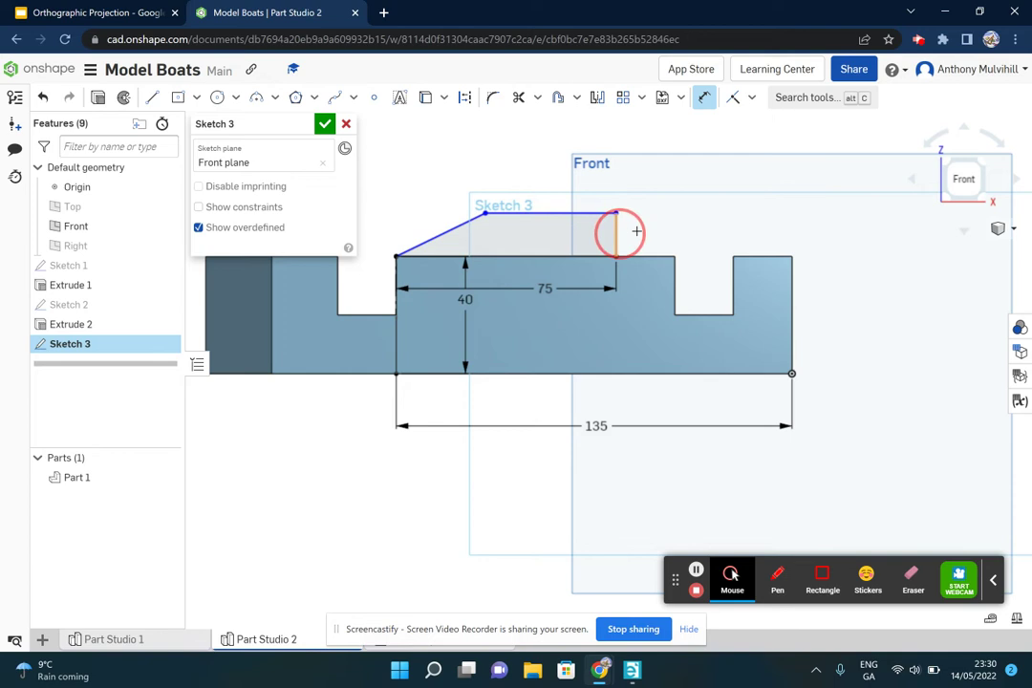
{"action": "left_click", "coordinate": [650, 231]}
{"action": "type", "text": "30"}
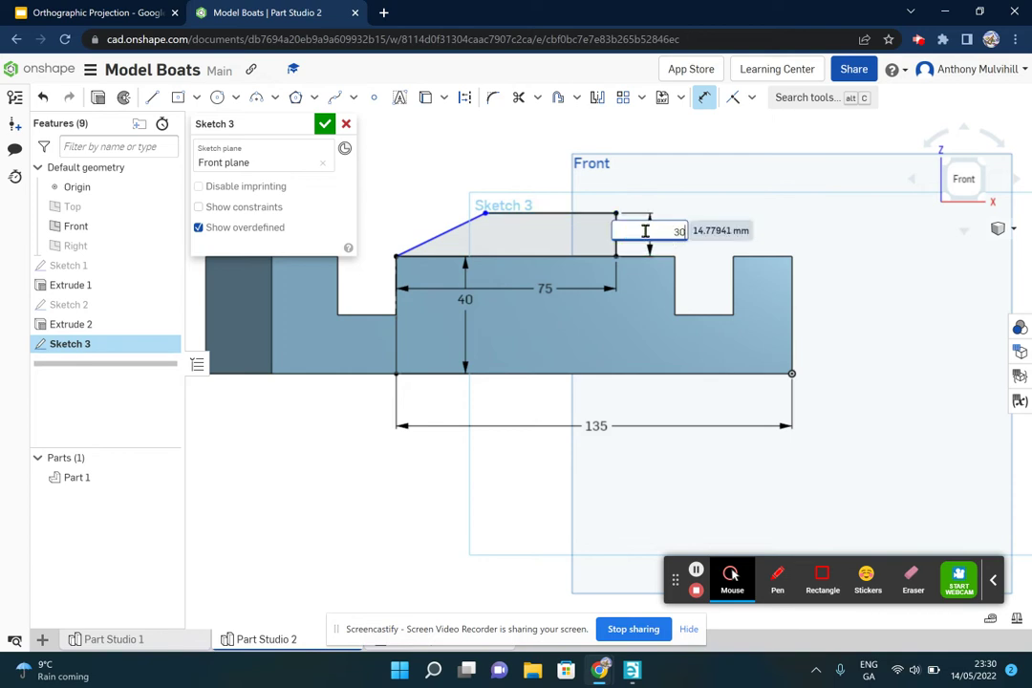
{"action": "key", "text": "Return"}
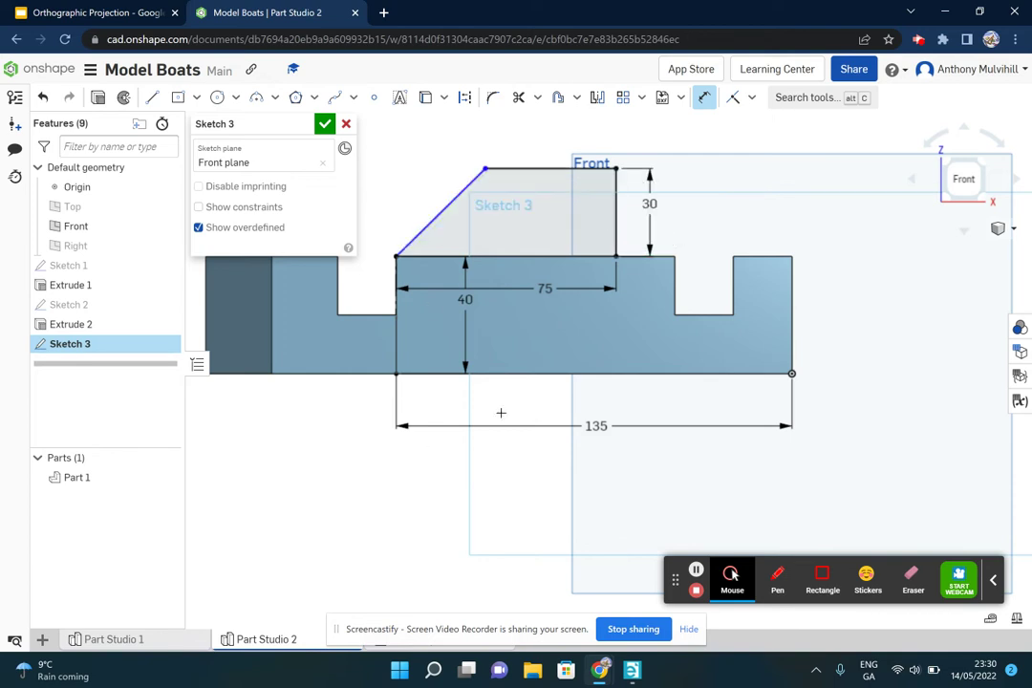
Step: Check the cabin slope on the Educate.ie drawing, return to Onshape, and set the slope's horizontal length to 45 mm
{"action": "left_click", "coordinate": [631, 671]}
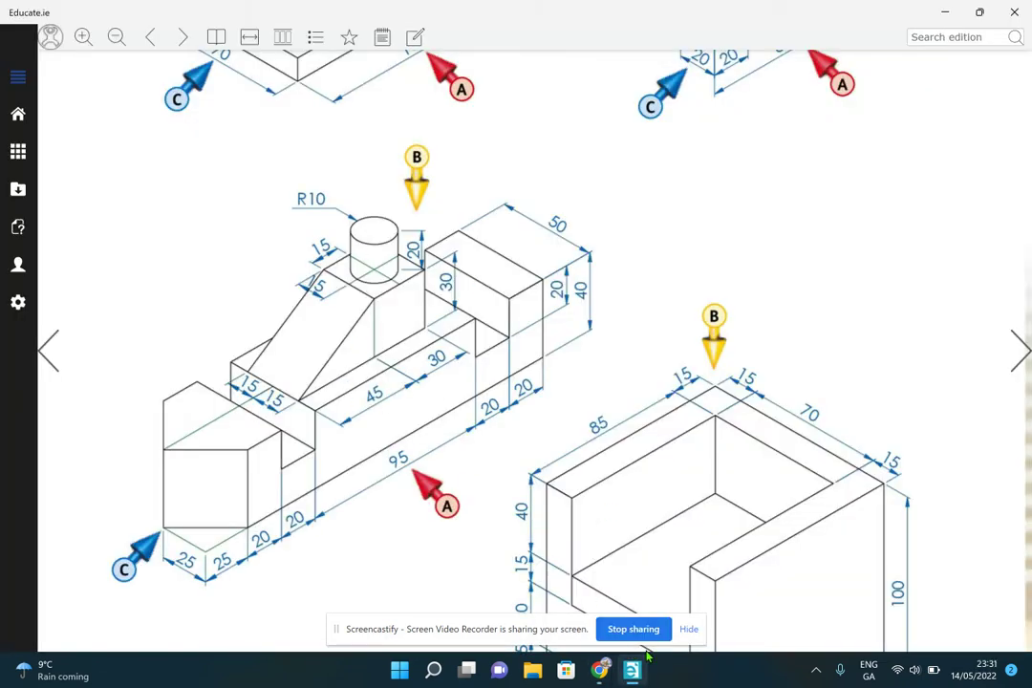
{"action": "mouse_move", "coordinate": [600, 670]}
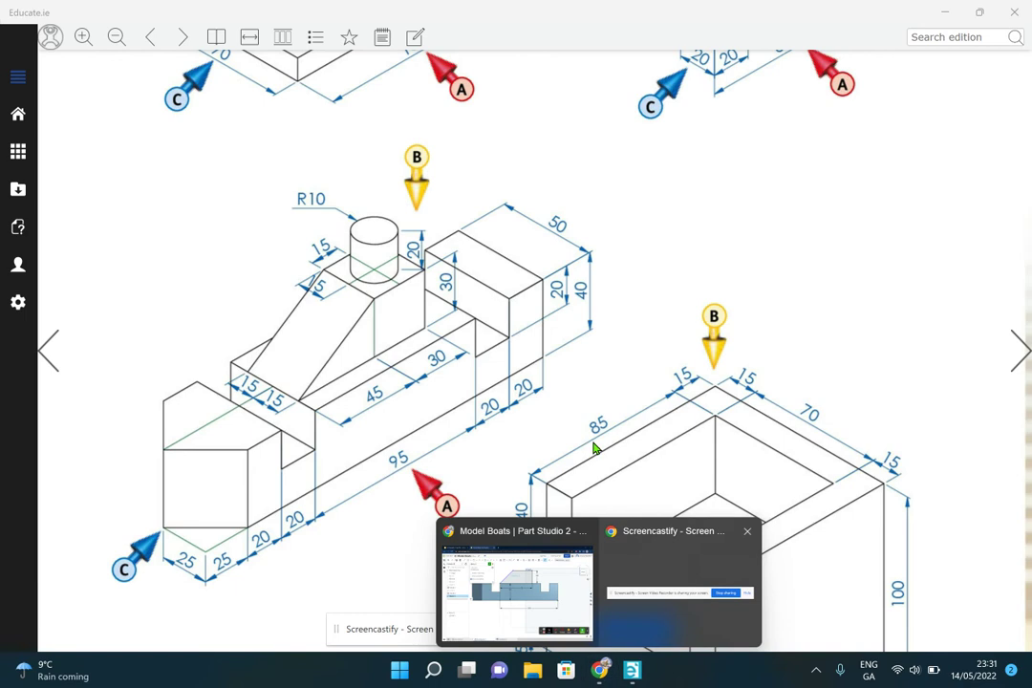
{"action": "left_click", "coordinate": [549, 620]}
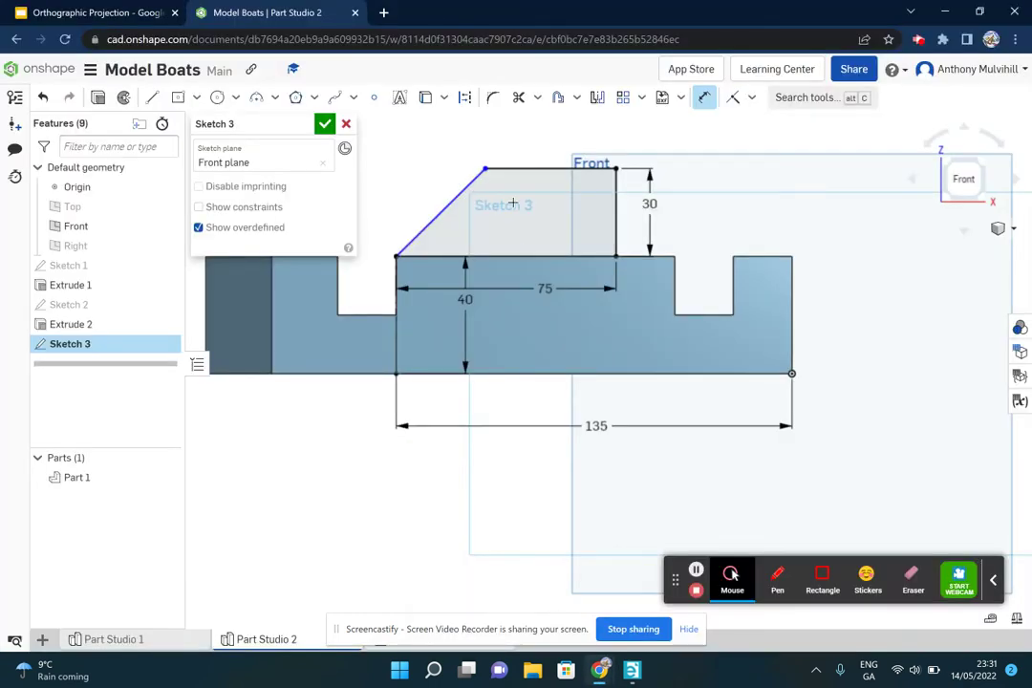
{"action": "left_click", "coordinate": [484, 171]}
{"action": "left_click", "coordinate": [401, 246]}
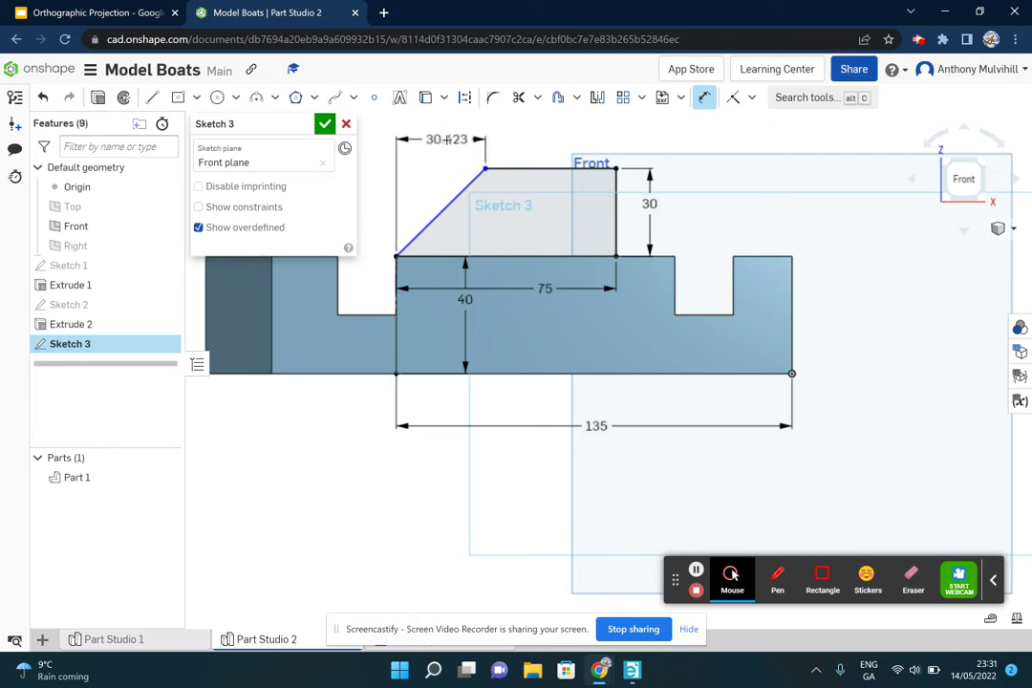
{"action": "left_click", "coordinate": [447, 139]}
{"action": "type", "text": "45"}
{"action": "key", "text": "Return"}
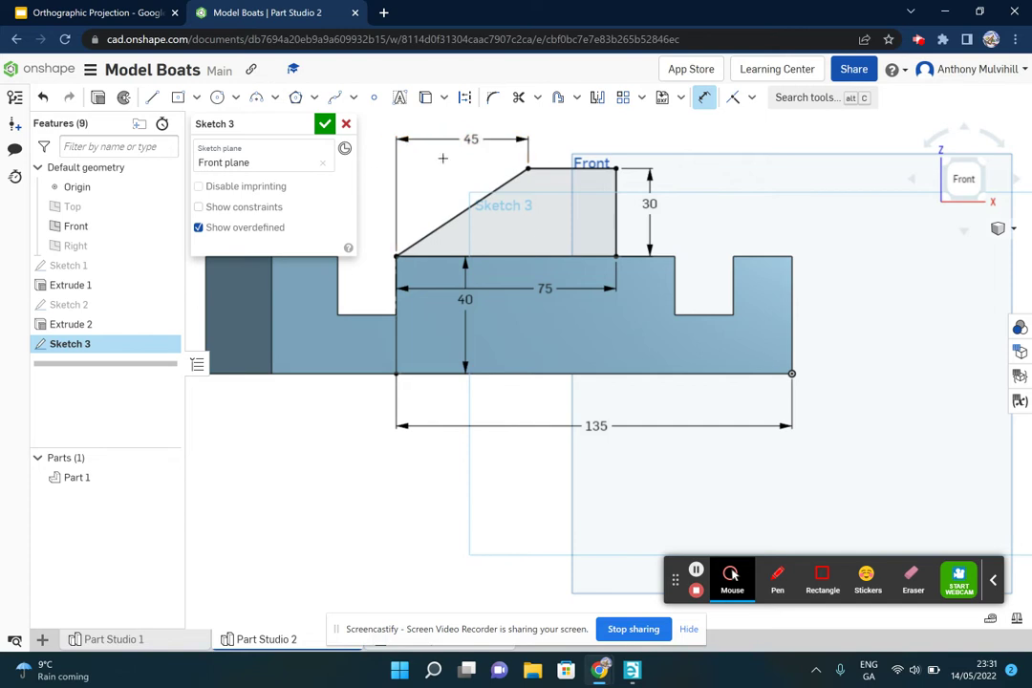
{"action": "right_click_drag", "start_coordinate": [496, 209], "coordinate": [514, 226]}
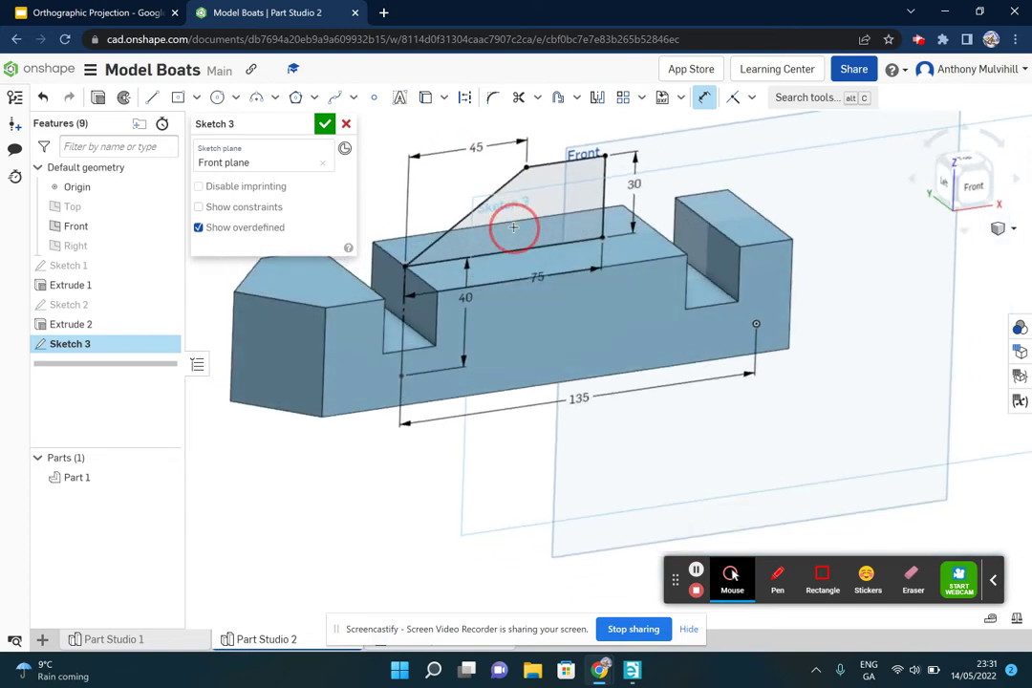
Step: Extrude the cabin profile 30 mm symmetrically about the Front plane, adding it to the hull
{"action": "left_click", "coordinate": [101, 100]}
{"action": "left_click", "coordinate": [99, 98]}
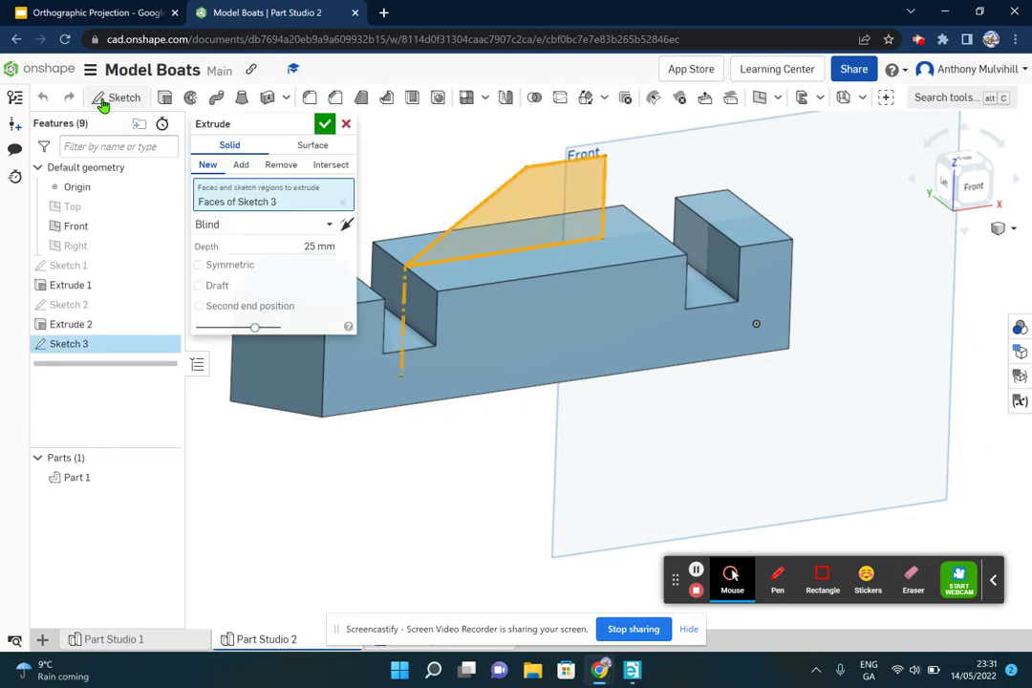
{"action": "left_click", "coordinate": [318, 246]}
{"action": "type", "text": "3"}
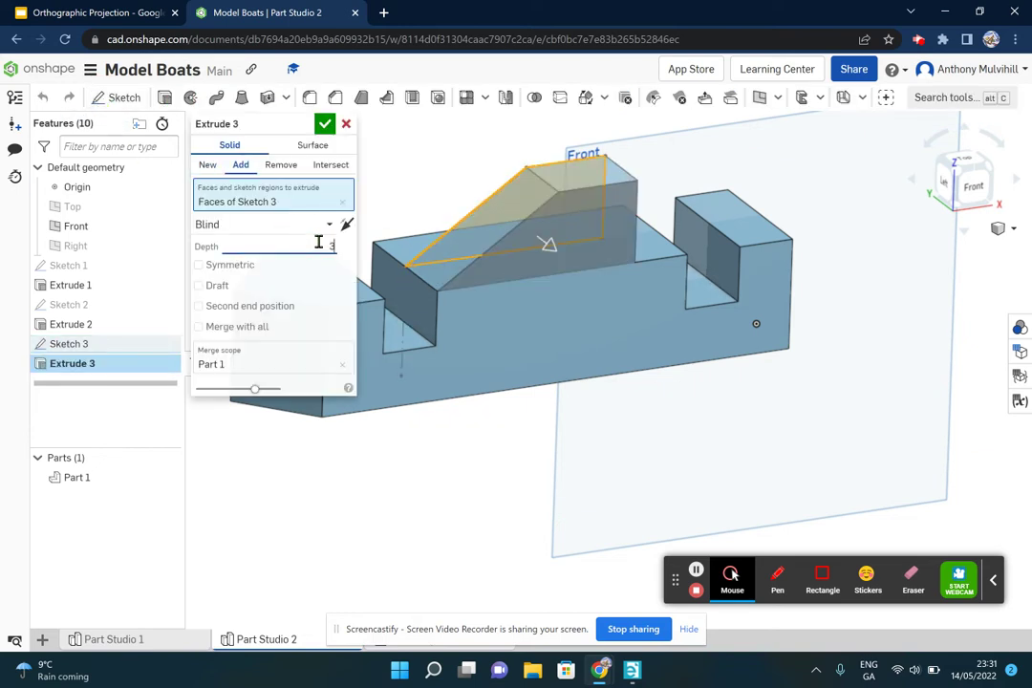
{"action": "type", "text": "0"}
{"action": "key", "text": "Return"}
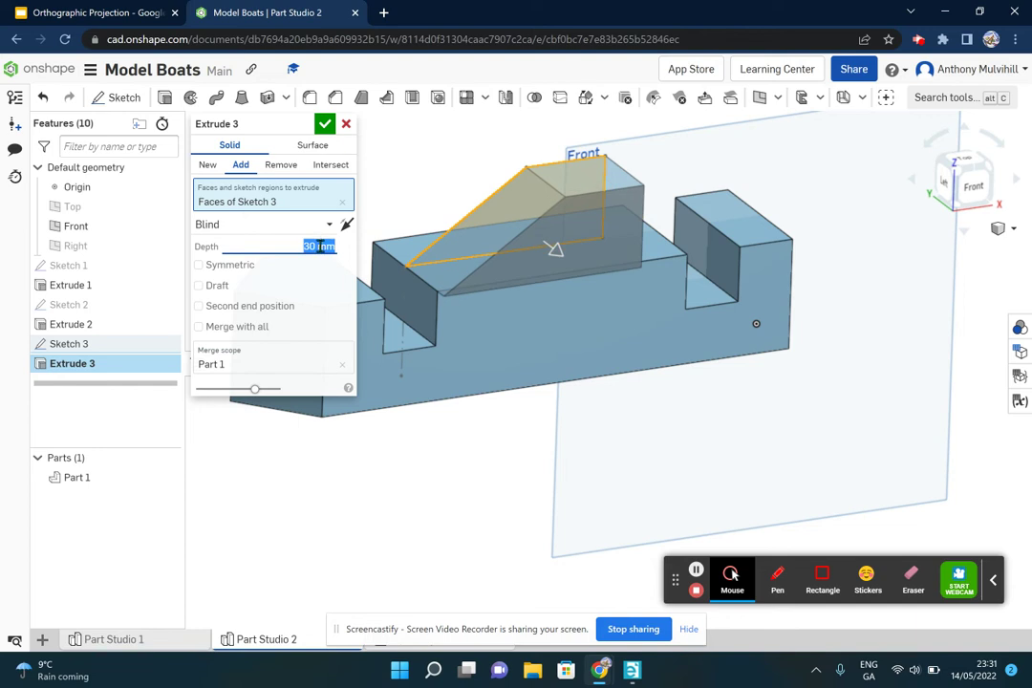
{"action": "left_click", "coordinate": [200, 266]}
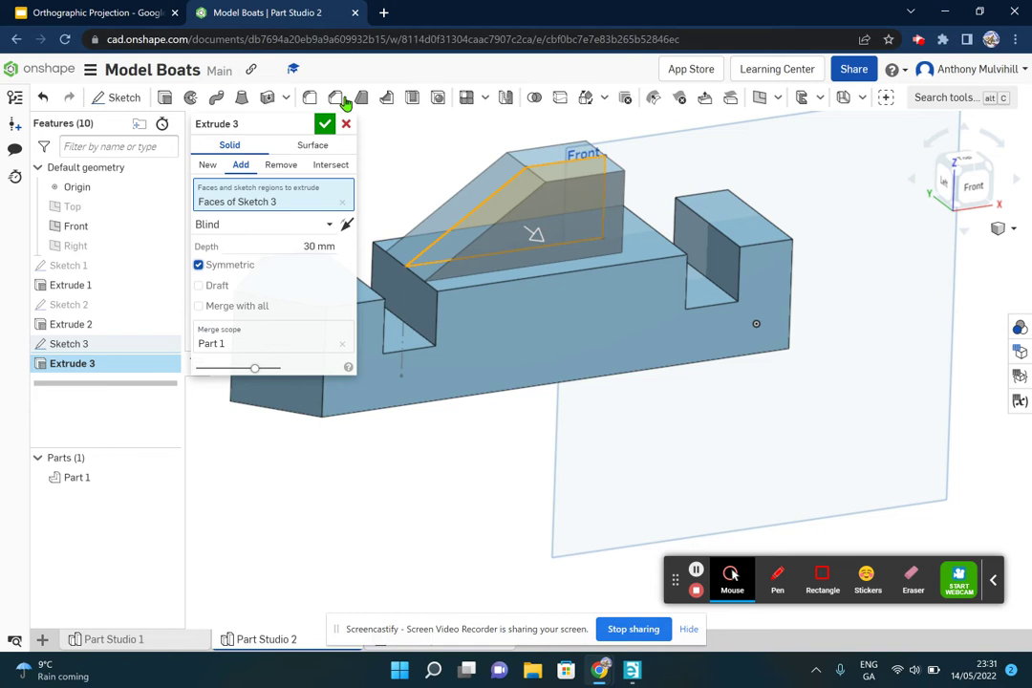
{"action": "left_click", "coordinate": [325, 123]}
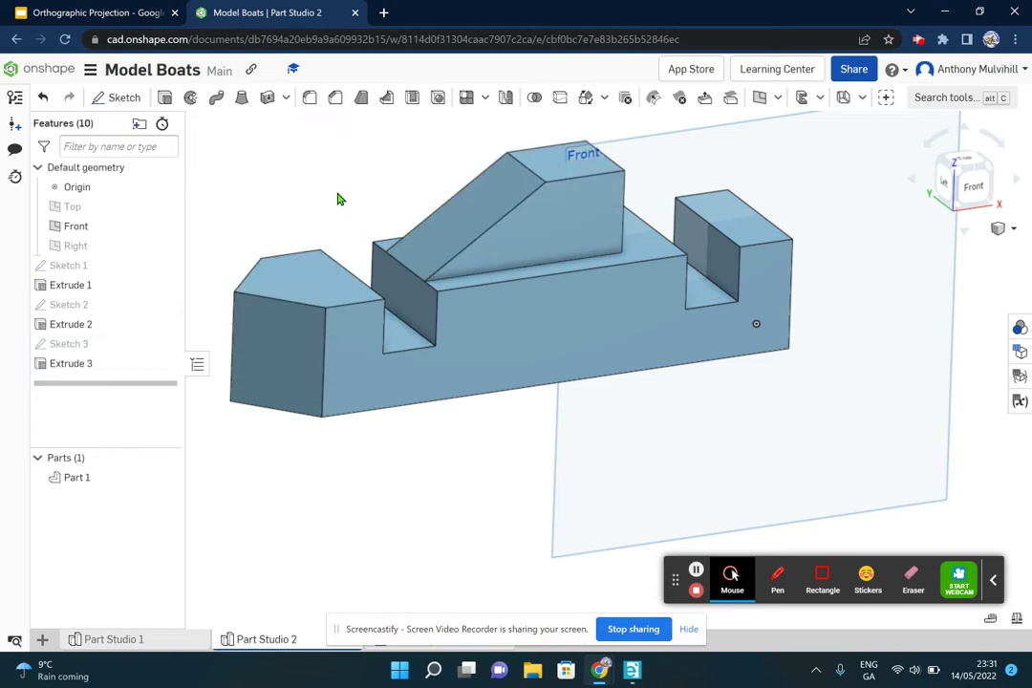
Step: Hide the Front plane
{"action": "left_click", "coordinate": [166, 229]}
{"action": "scroll", "coordinate": [414, 185], "scroll_direction": "down", "scroll_amount": 3}
{"action": "scroll", "coordinate": [413, 185], "scroll_direction": "up", "scroll_amount": 2}
{"action": "scroll", "coordinate": [413, 184], "scroll_direction": "up", "scroll_amount": 2}
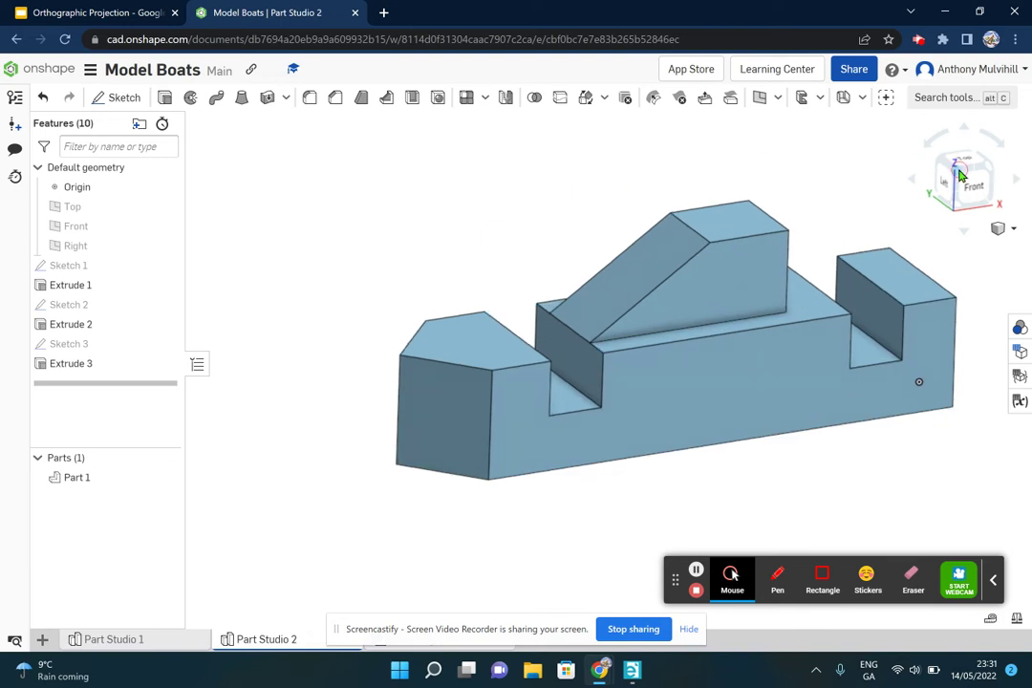
{"action": "left_click", "coordinate": [966, 170]}
Step: Check the cylindrical funnel's radius and position on the Educate.ie drawing and return to Onshape
{"action": "left_click", "coordinate": [629, 672]}
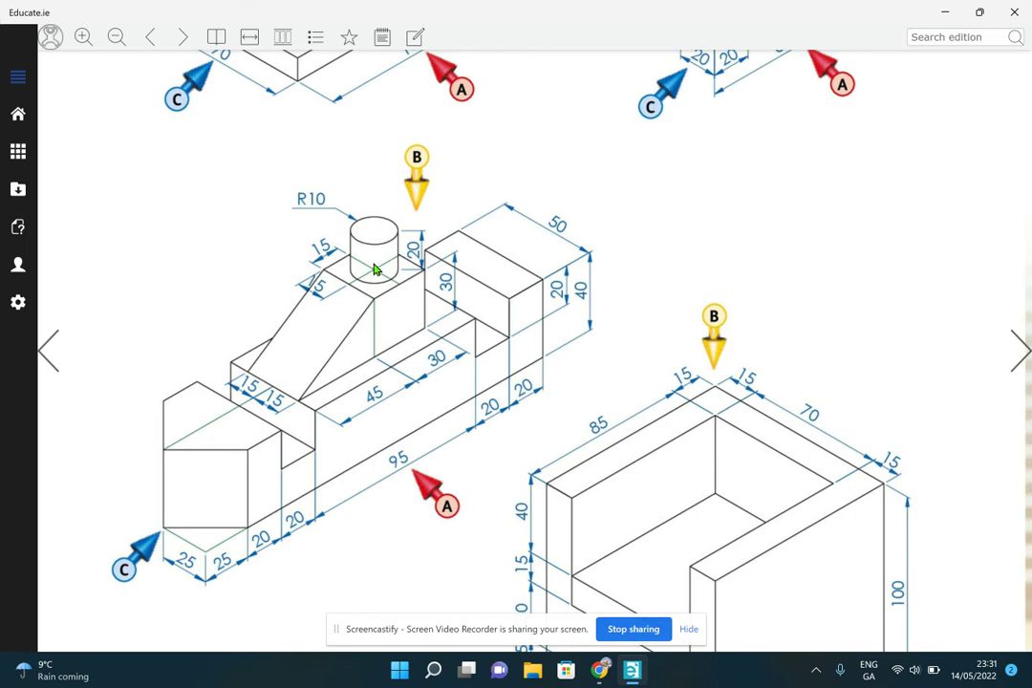
{"action": "mouse_move", "coordinate": [602, 671]}
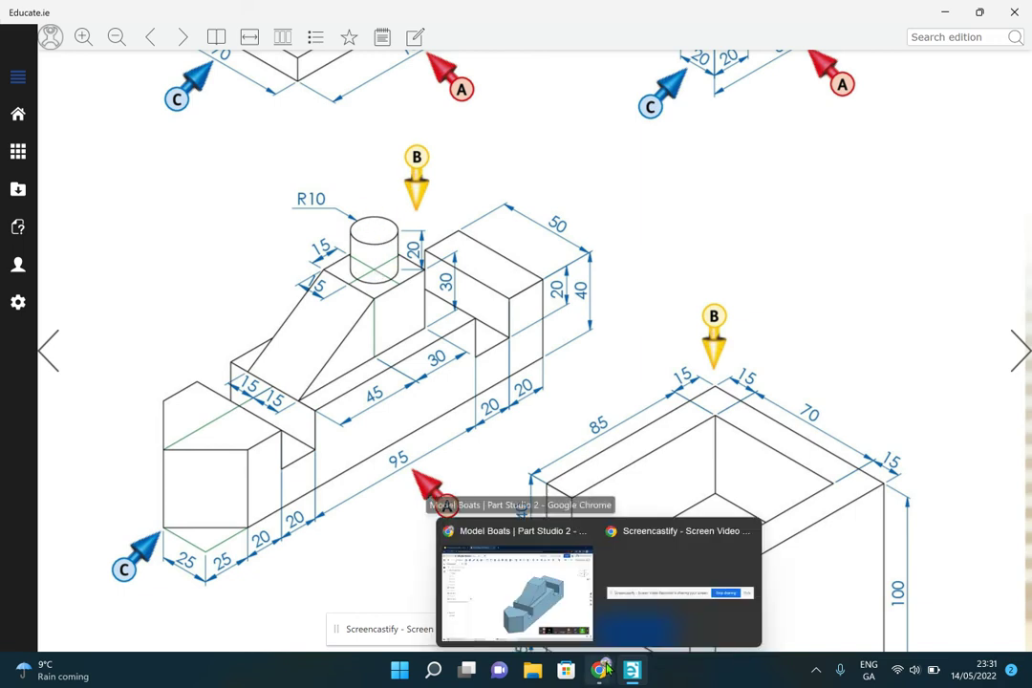
{"action": "left_click", "coordinate": [507, 569]}
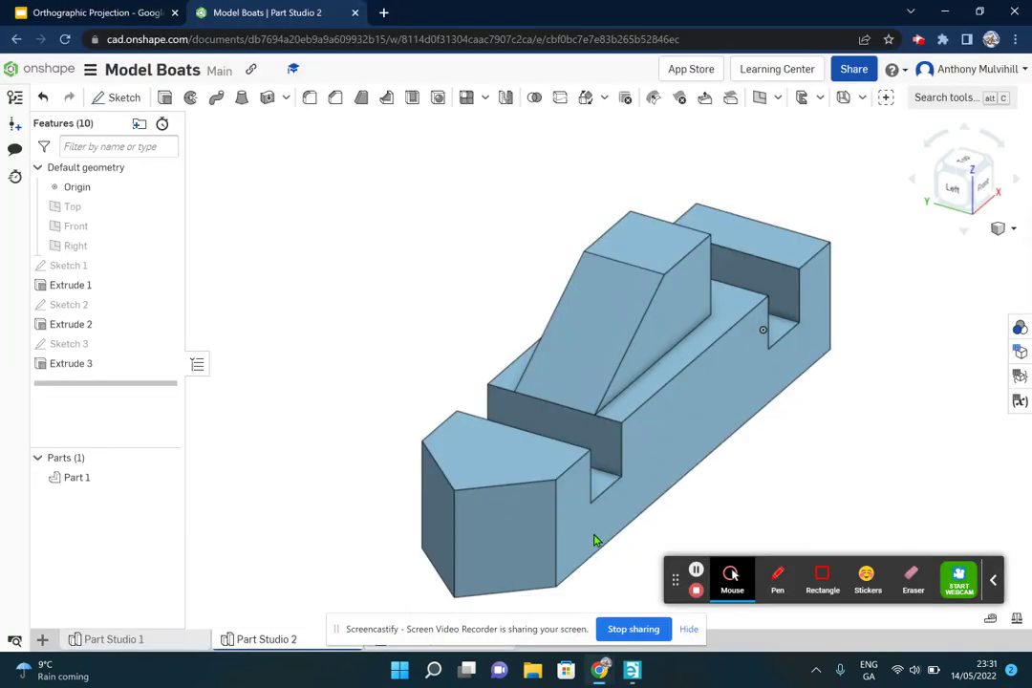
Step: Start a sketch on the cabin's flat top face and draw a 30 mm construction line across the boat between the midpoints of its side edges
{"action": "left_click", "coordinate": [649, 247]}
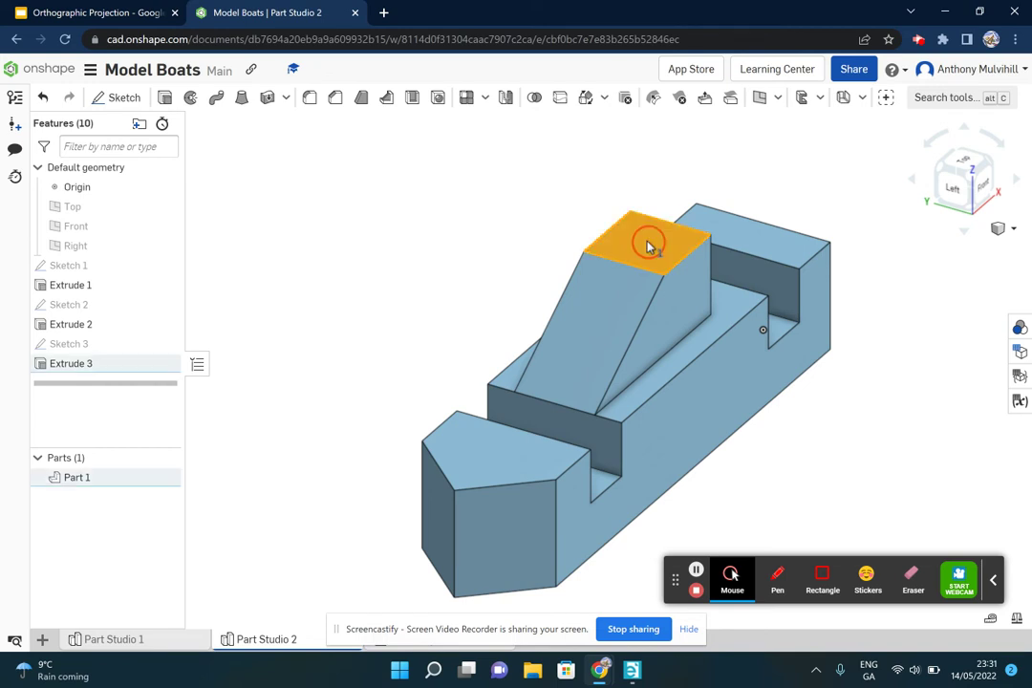
{"action": "left_click", "coordinate": [124, 99]}
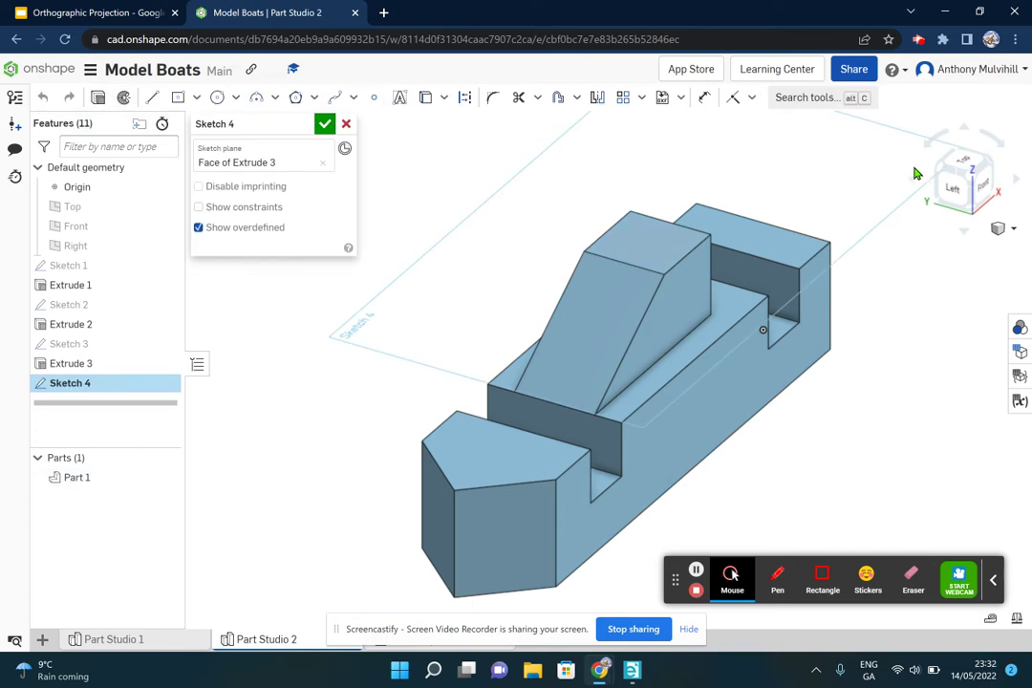
{"action": "left_click", "coordinate": [957, 163]}
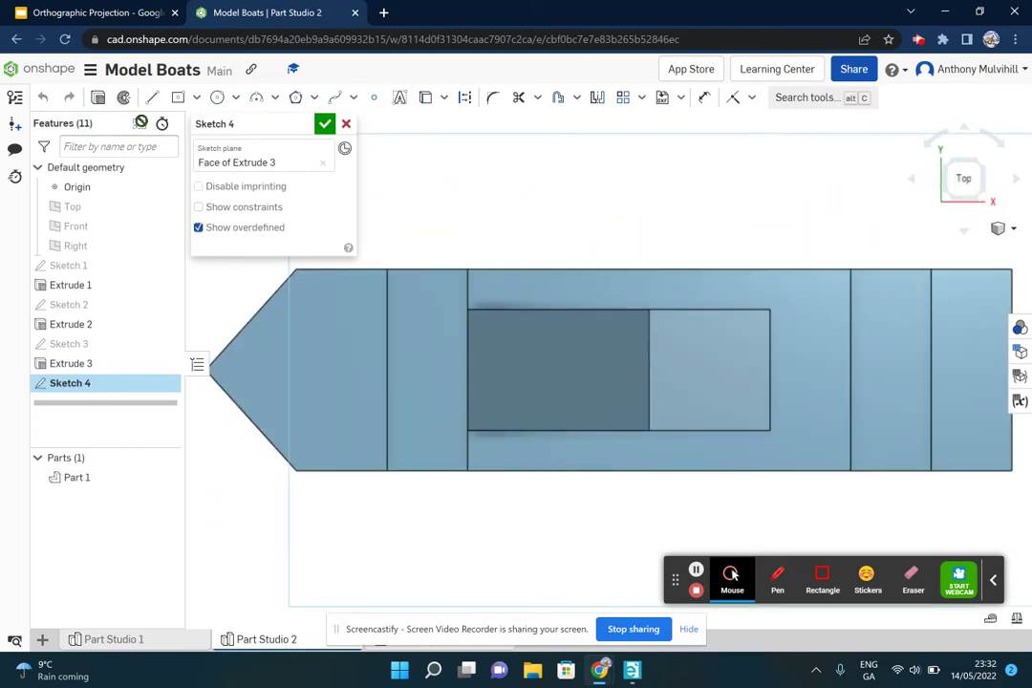
{"action": "left_click", "coordinate": [217, 97]}
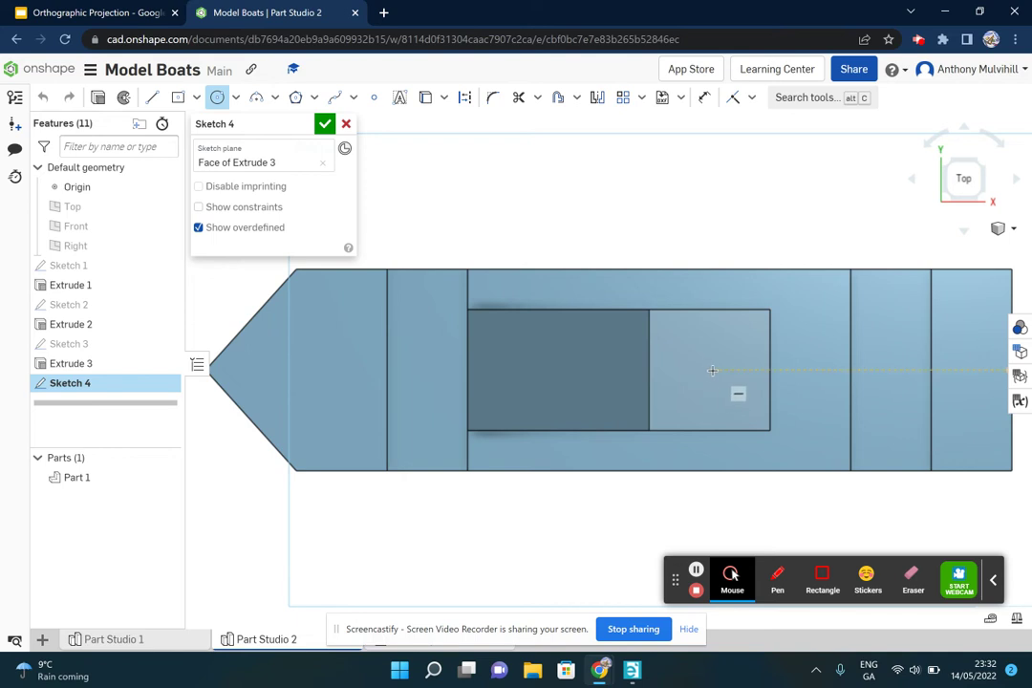
{"action": "left_click", "coordinate": [151, 100]}
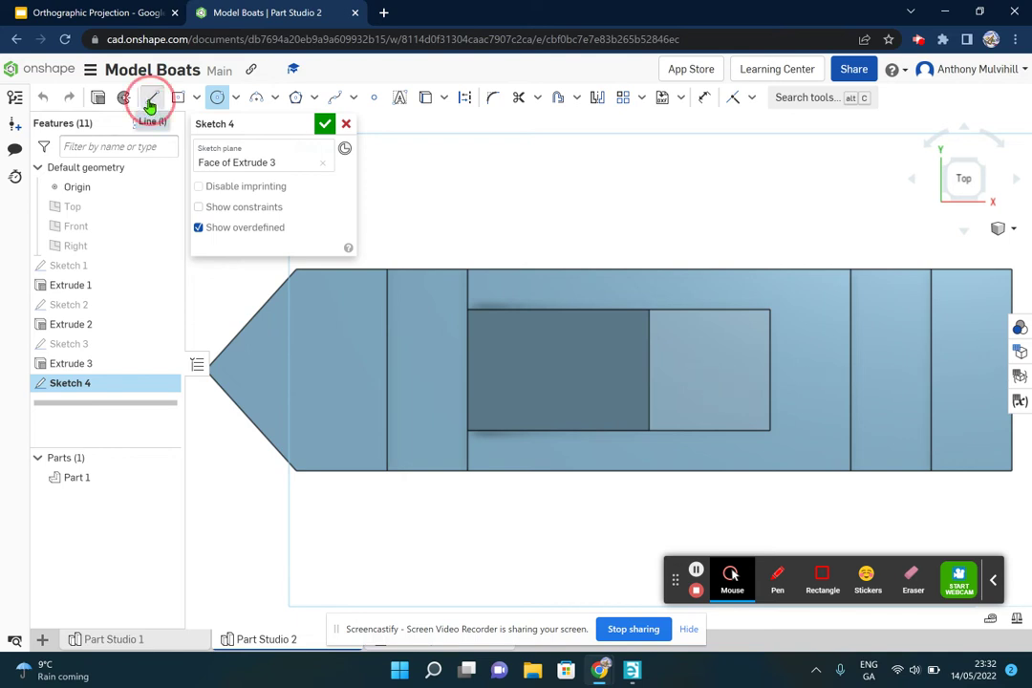
{"action": "left_click", "coordinate": [464, 100]}
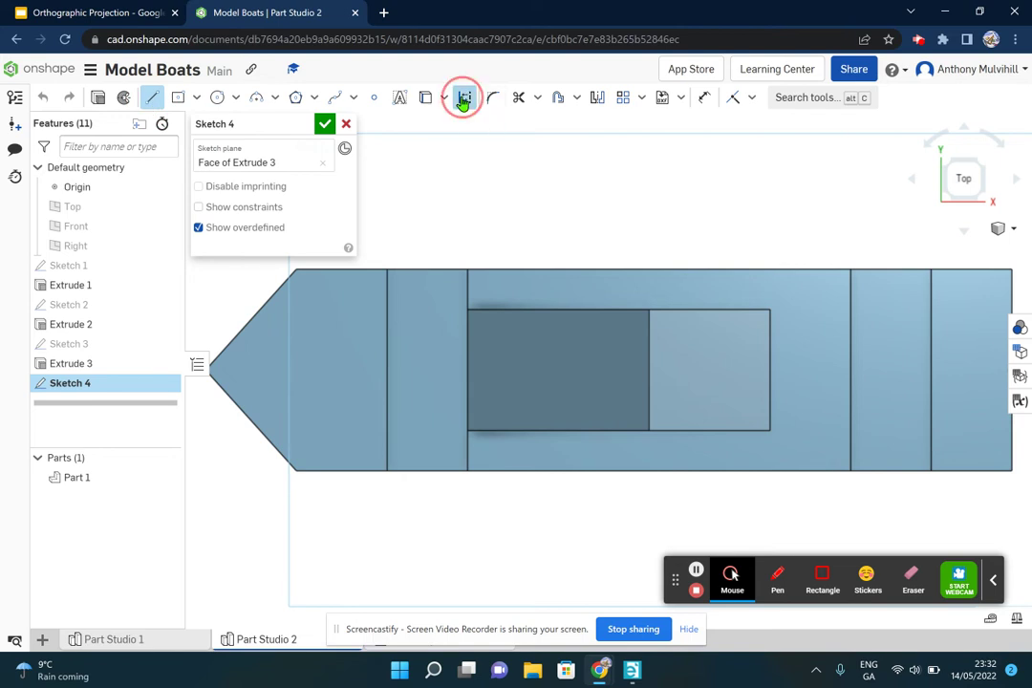
{"action": "left_click", "coordinate": [708, 309]}
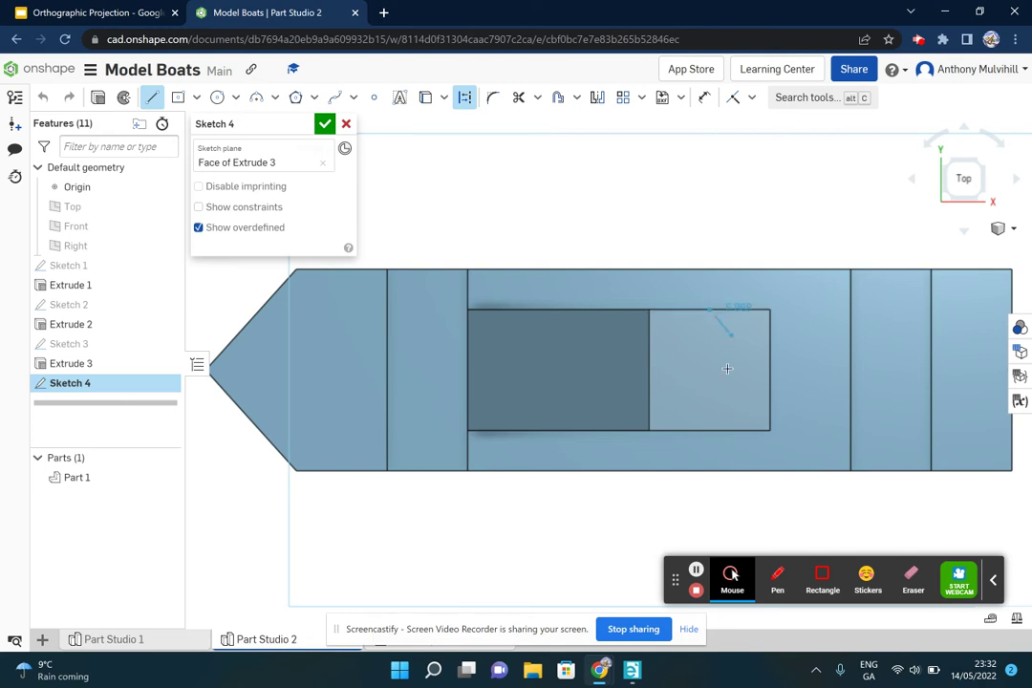
{"action": "left_click", "coordinate": [709, 430]}
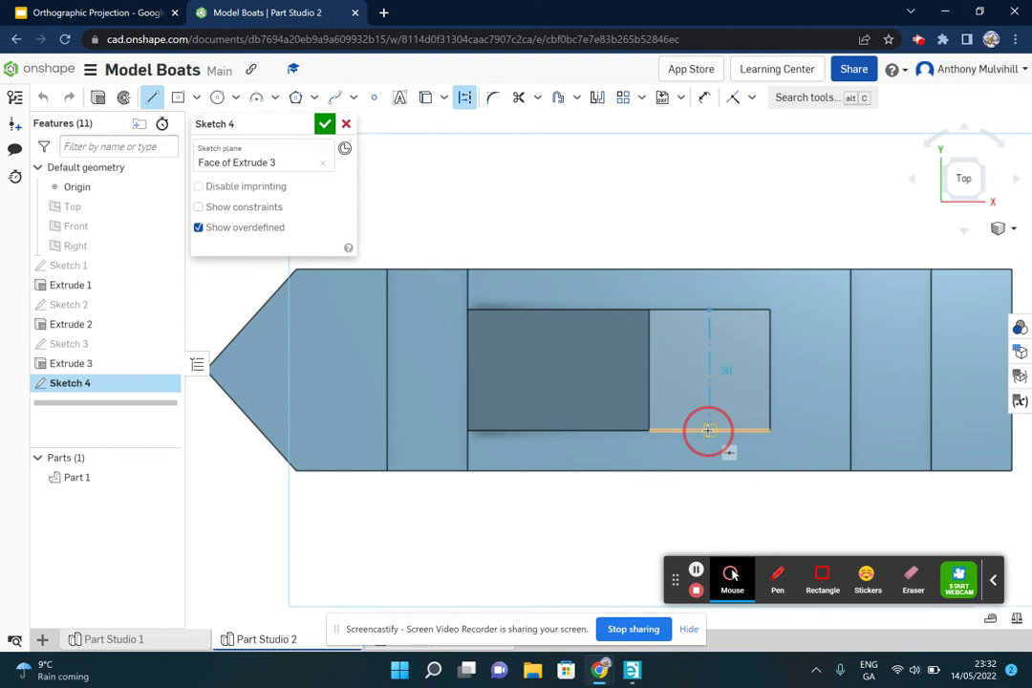
{"action": "right_click", "coordinate": [758, 349]}
{"action": "left_click", "coordinate": [776, 361]}
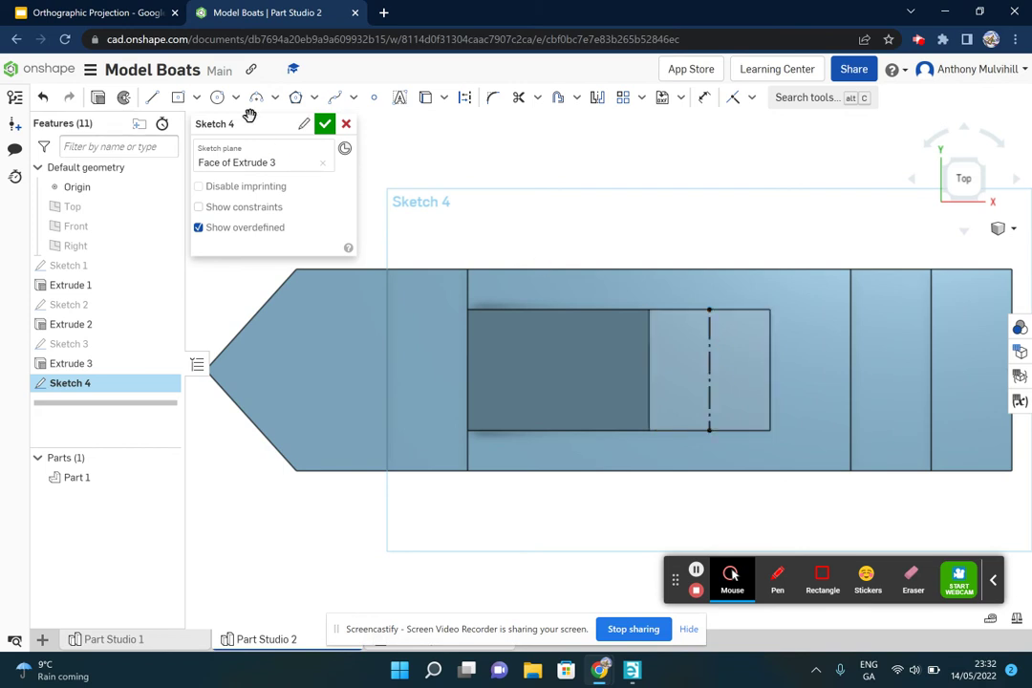
Step: Draw a circle centred on the construction line's midpoint and dimension its diameter to 20 mm
{"action": "left_click", "coordinate": [218, 99]}
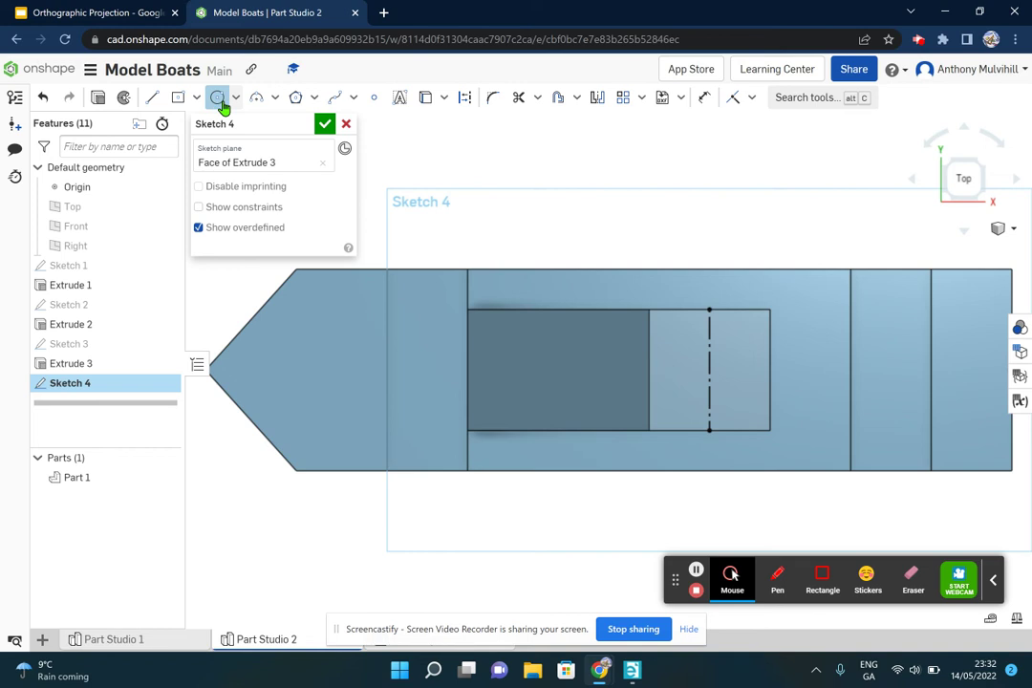
{"action": "left_click", "coordinate": [708, 370]}
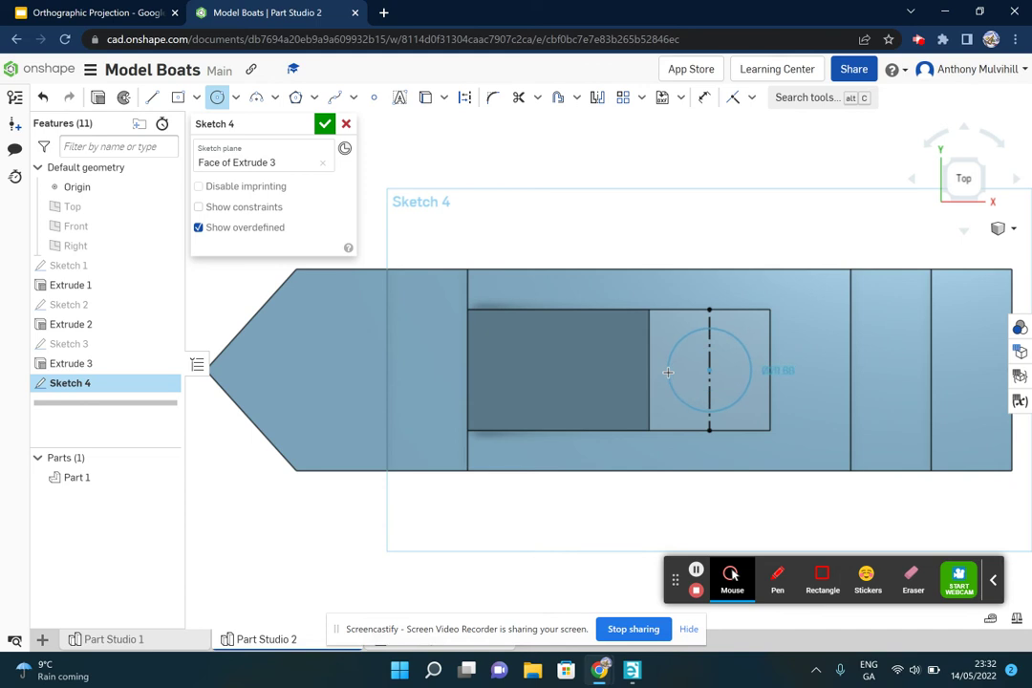
{"action": "left_click", "coordinate": [669, 371]}
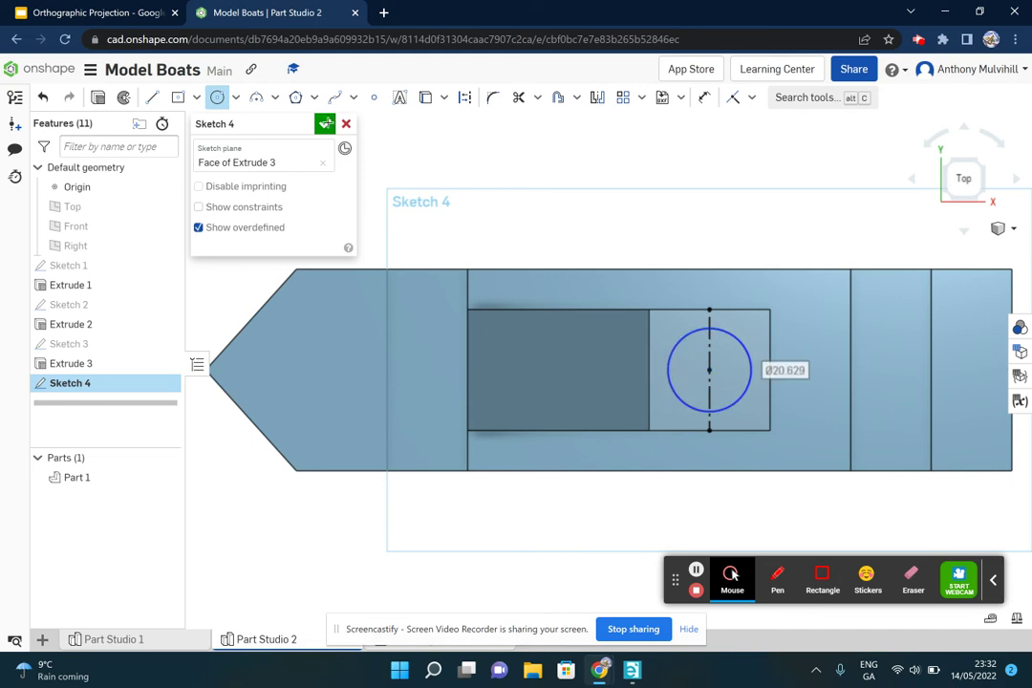
{"action": "left_click", "coordinate": [706, 98]}
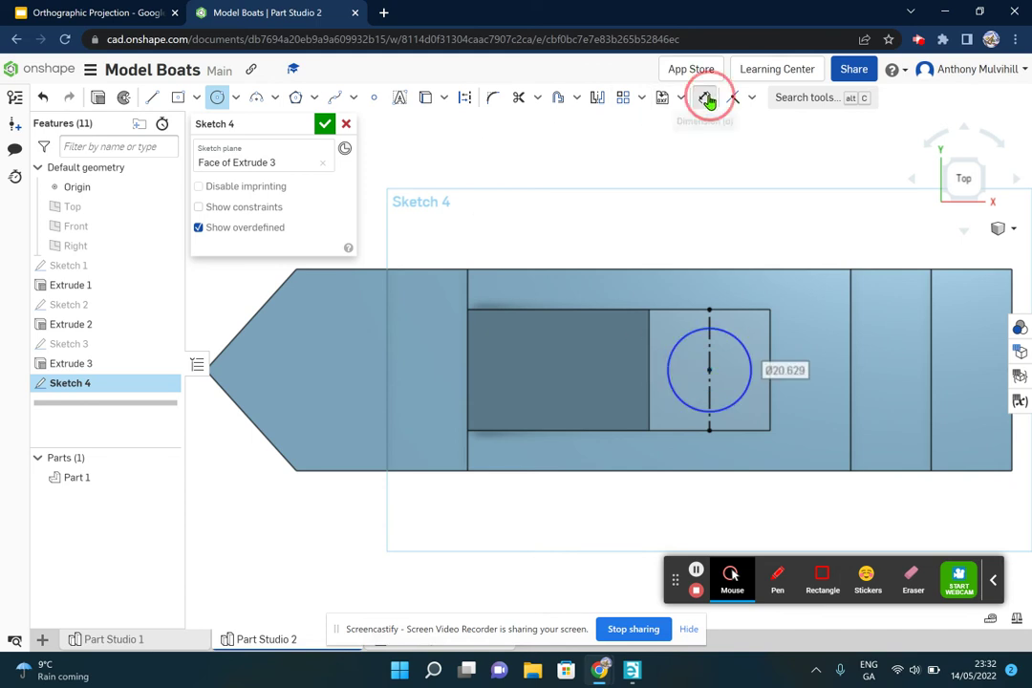
{"action": "left_click", "coordinate": [748, 347]}
{"action": "left_click", "coordinate": [813, 354]}
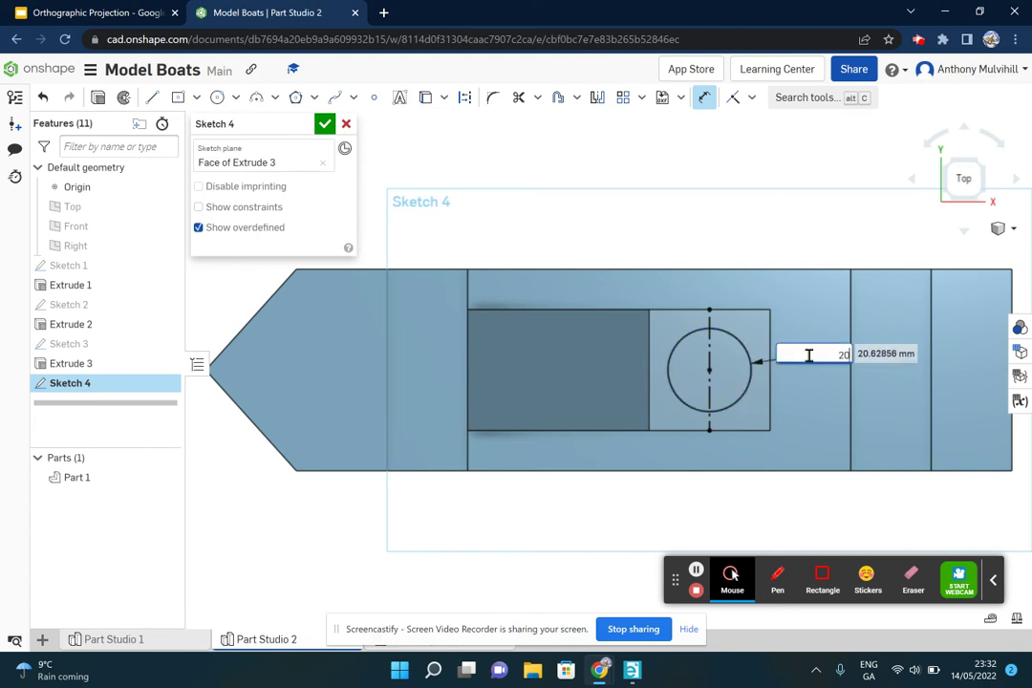
{"action": "key", "text": "Return"}
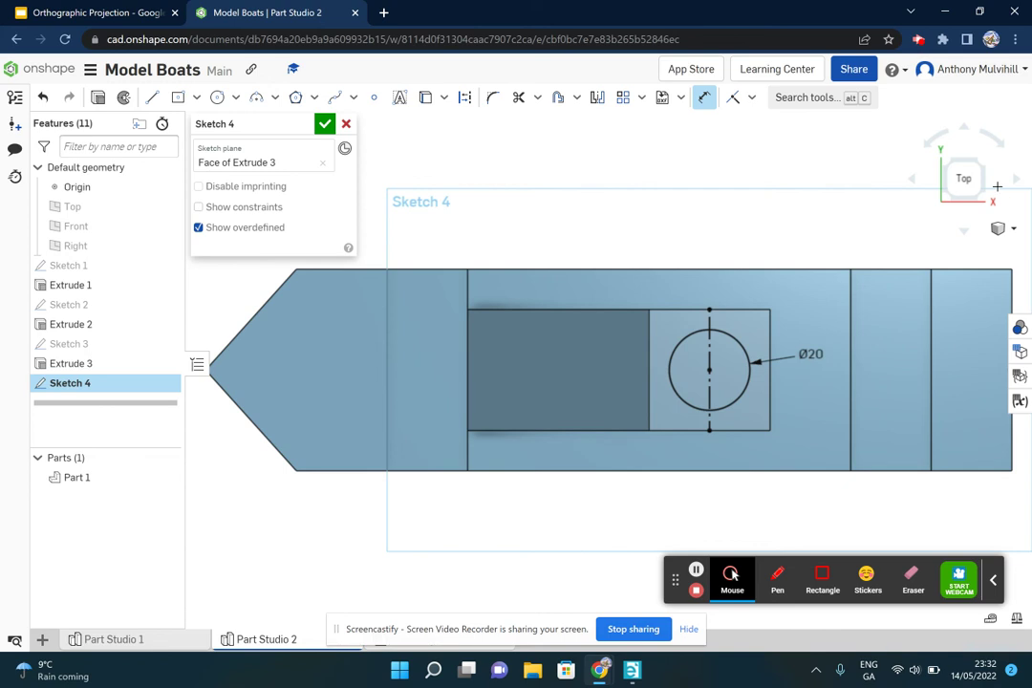
Step: Check the funnel height on the Educate.ie drawing, return to Onshape, and extrude the circle 20 mm upward, adding it to the boat
{"action": "left_click", "coordinate": [949, 196]}
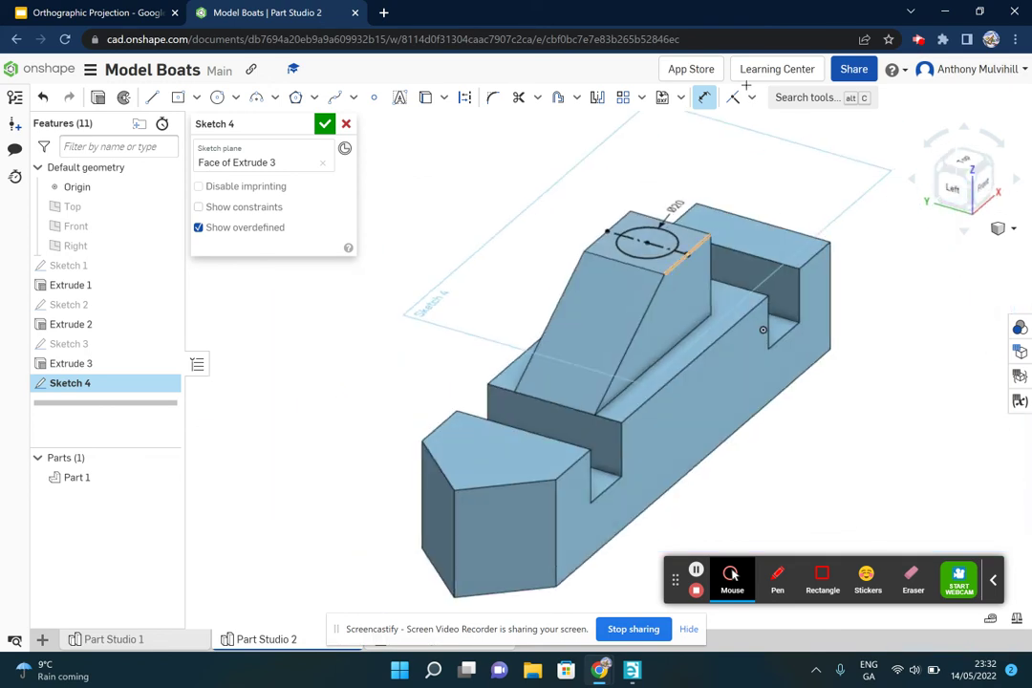
{"action": "left_click", "coordinate": [632, 670]}
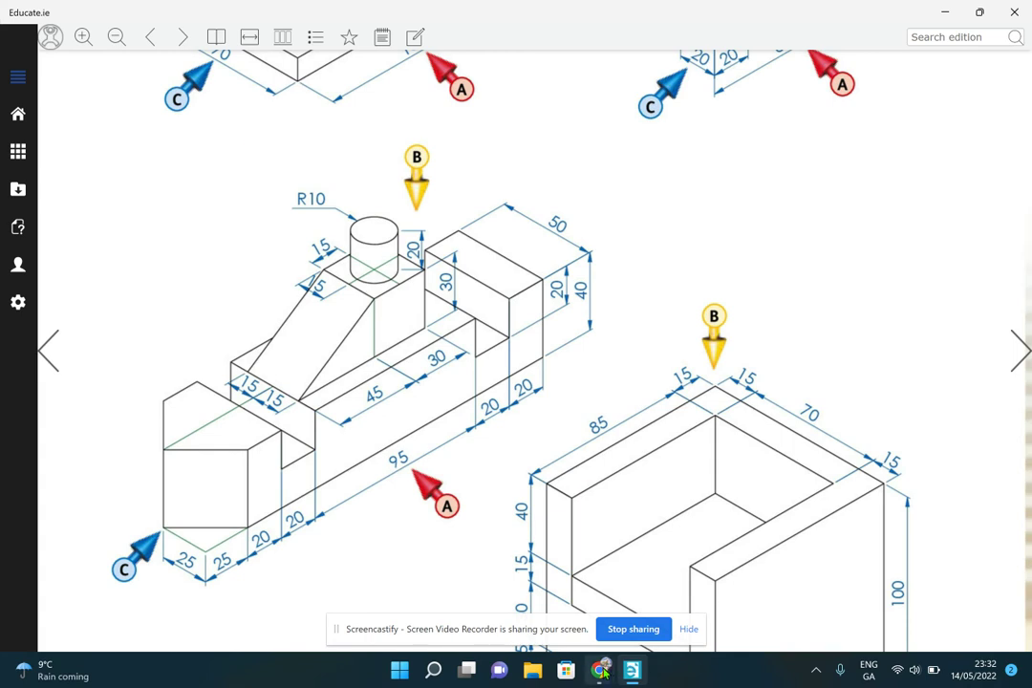
{"action": "left_click", "coordinate": [526, 573]}
{"action": "left_click", "coordinate": [98, 97]}
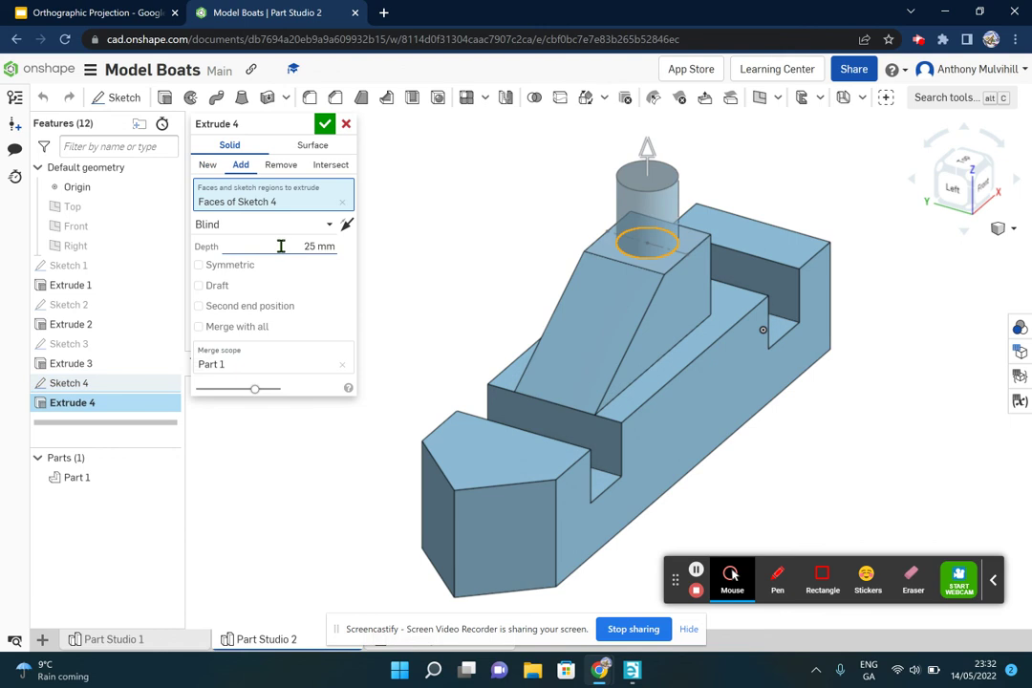
{"action": "left_click", "coordinate": [325, 245]}
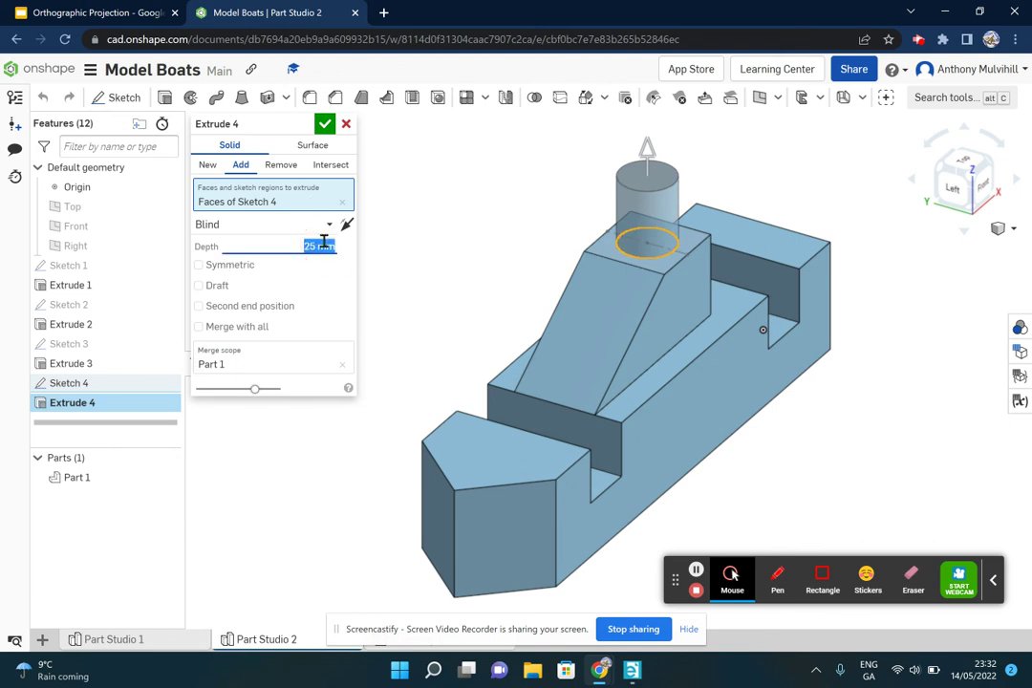
{"action": "type", "text": "20"}
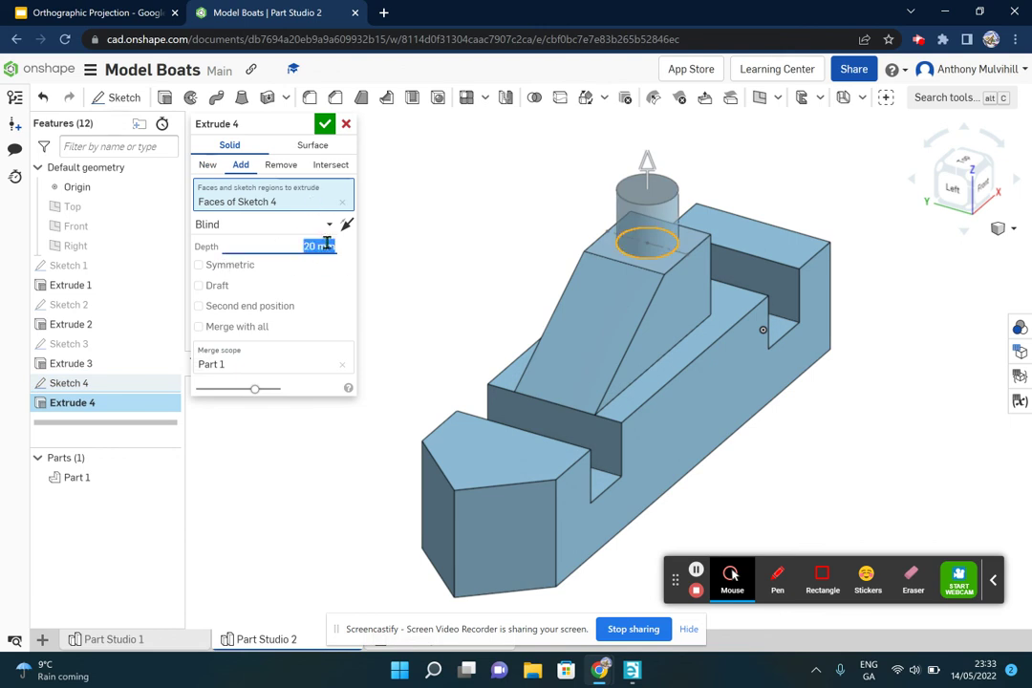
{"action": "left_click", "coordinate": [325, 123]}
{"action": "left_click", "coordinate": [403, 255]}
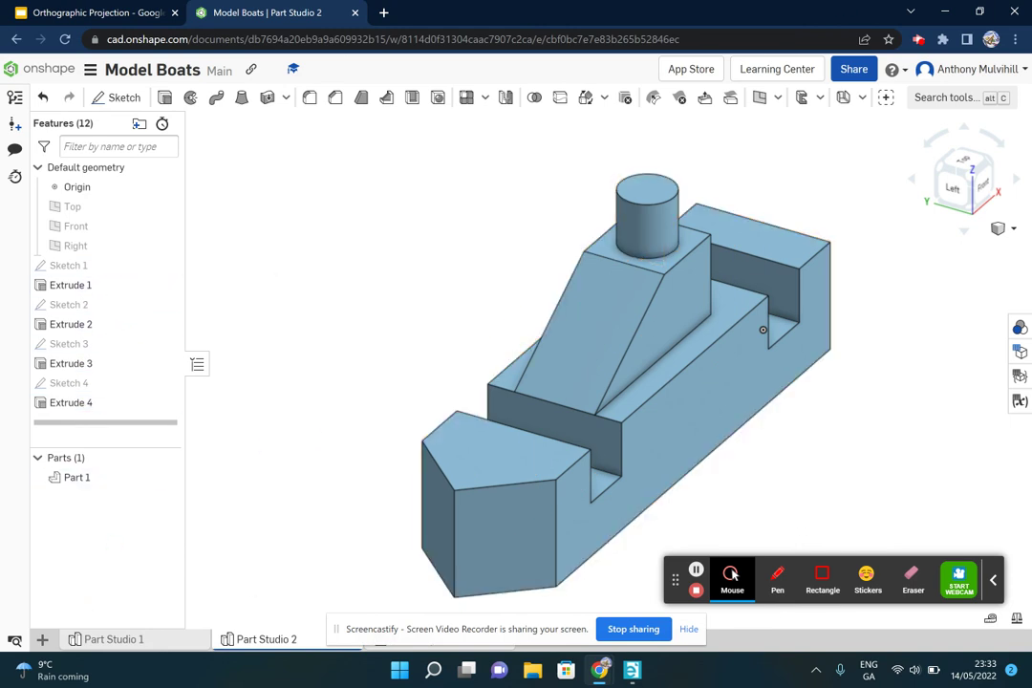
Step: View the first boat in Part Studio 1 and return to Part Studio 2
{"action": "left_click", "coordinate": [122, 640]}
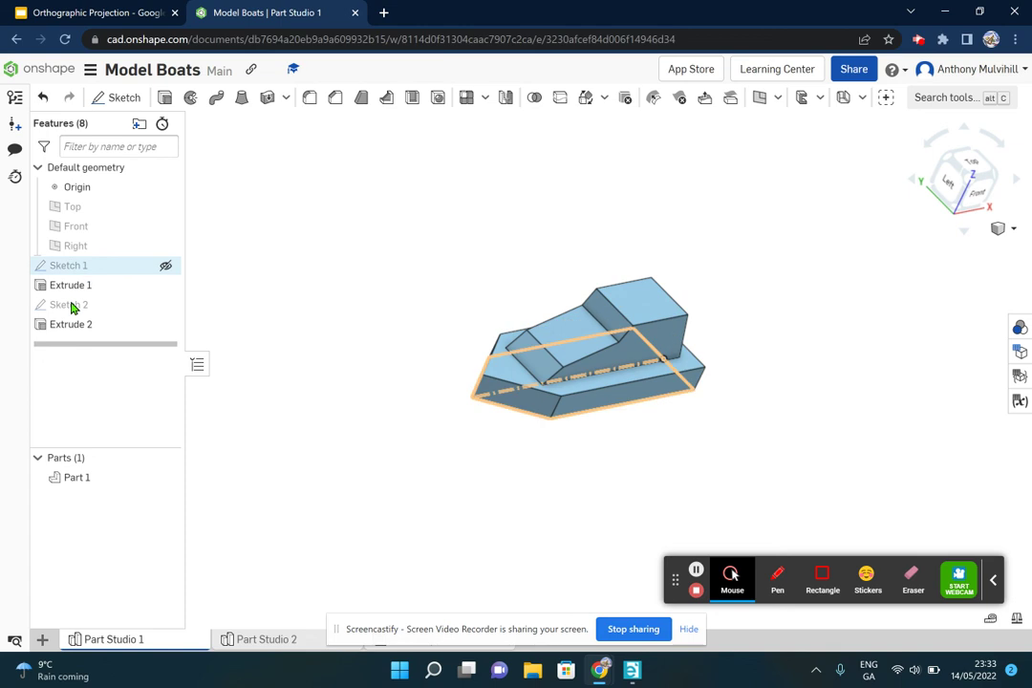
{"action": "left_click", "coordinate": [248, 640]}
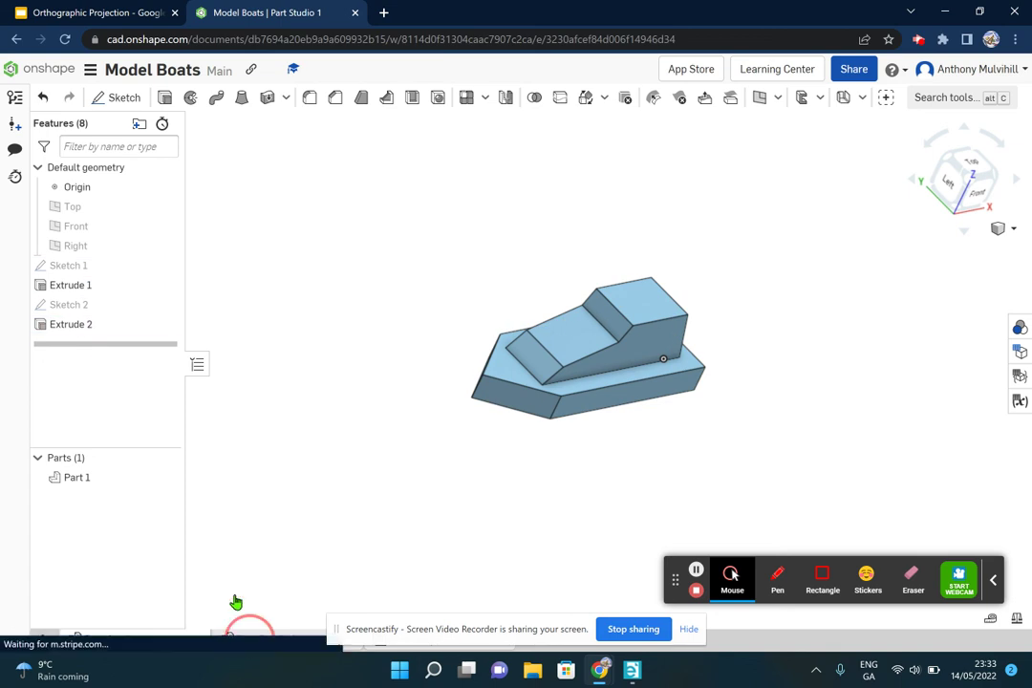